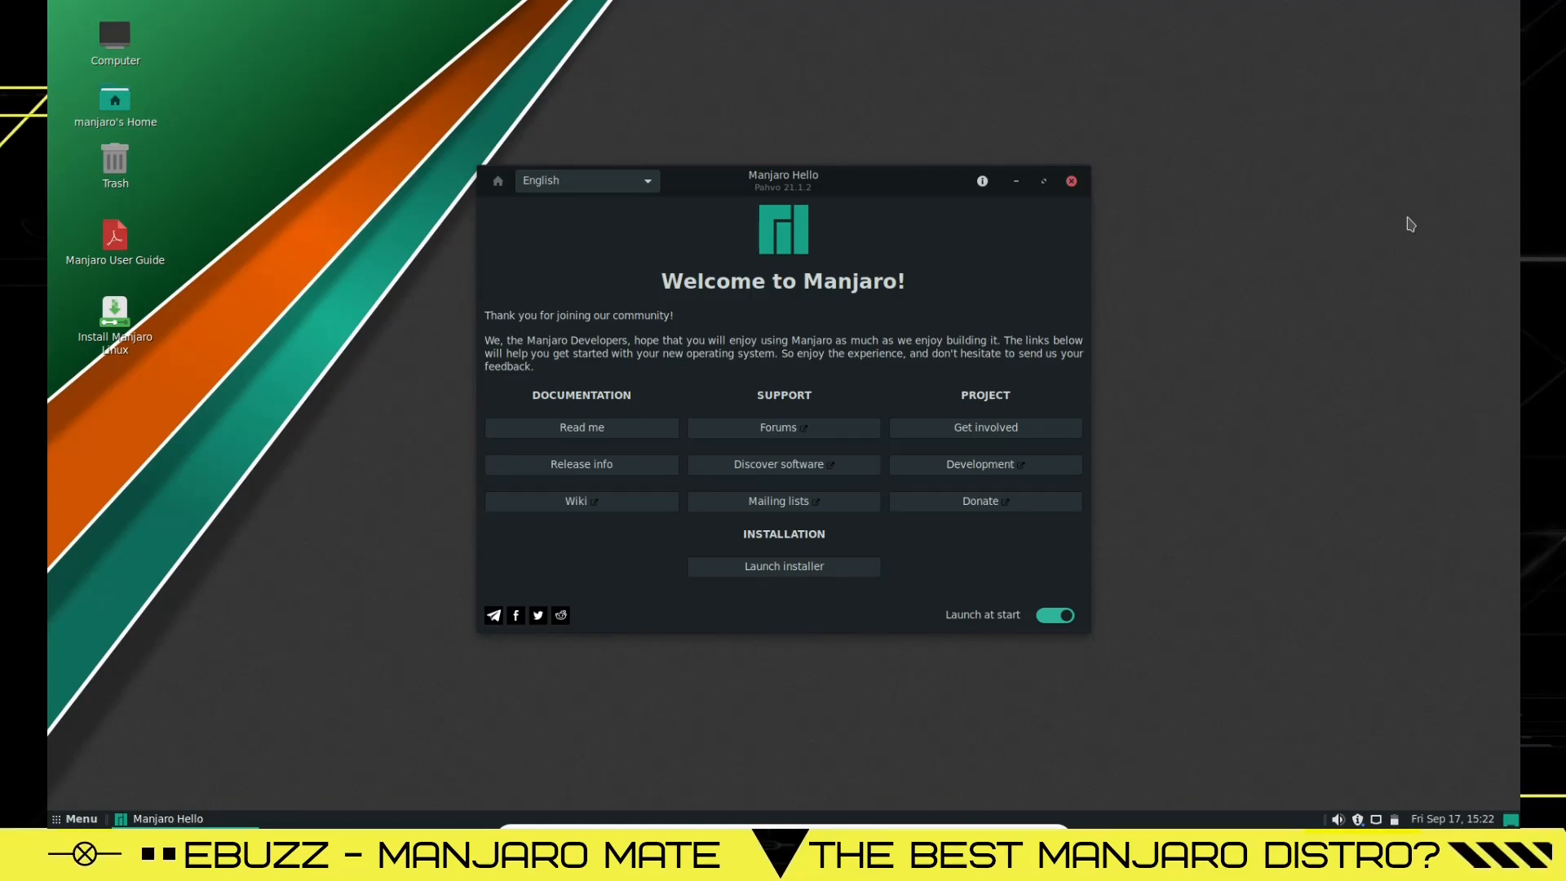
- Stop Manjaro Hello launching at startup and close the welcome window
{"action": "left_click_drag", "start_coordinate": [872, 191], "coordinate": [809, 217]}
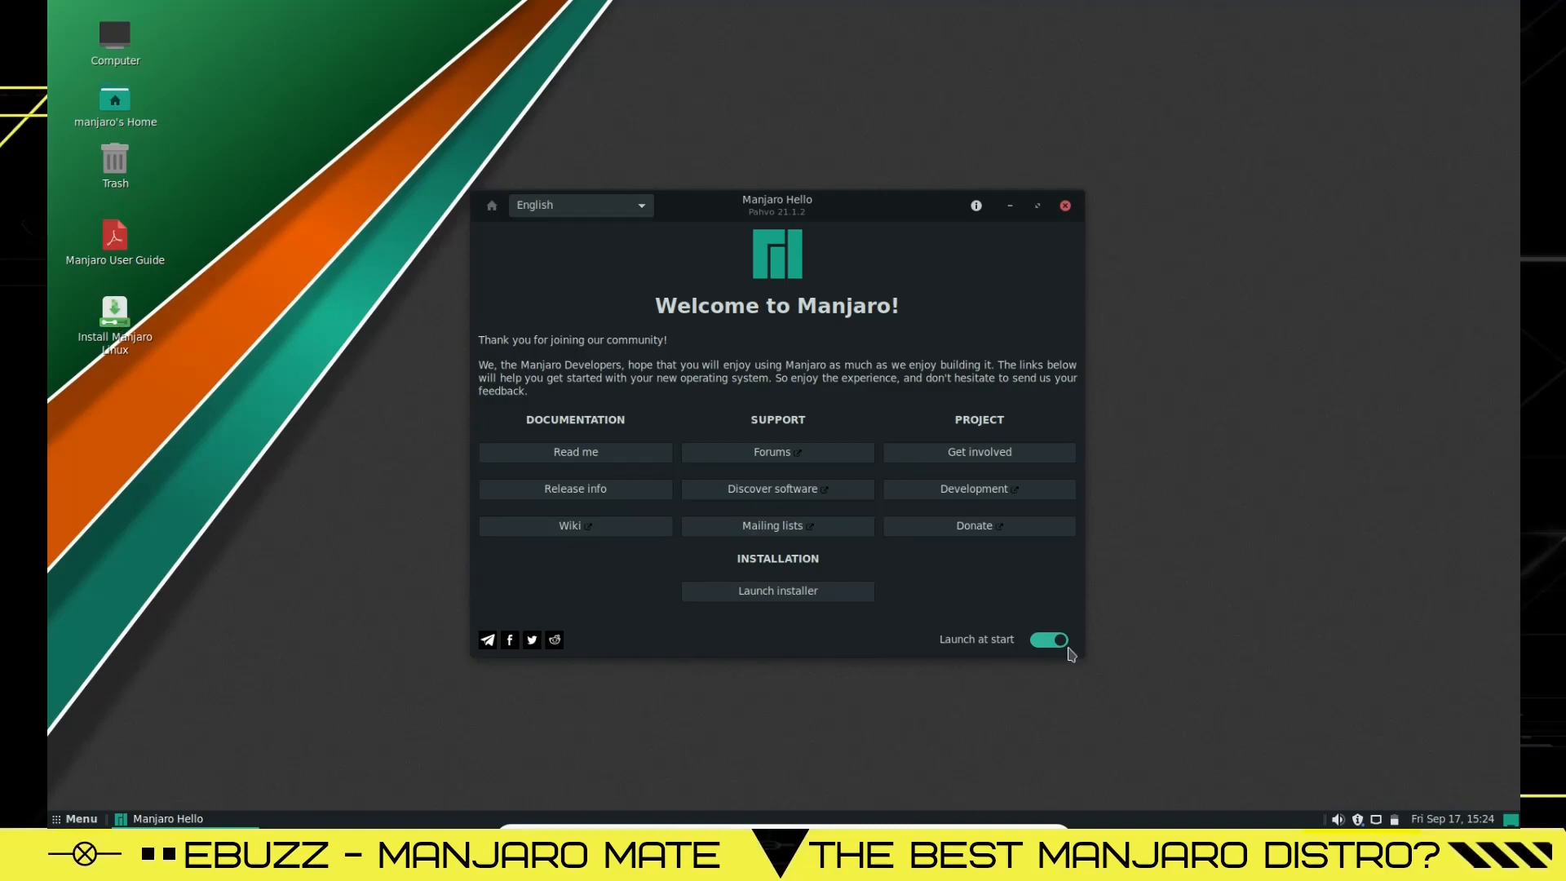
{"action": "left_click", "coordinate": [1040, 638]}
{"action": "left_click", "coordinate": [1066, 208]}
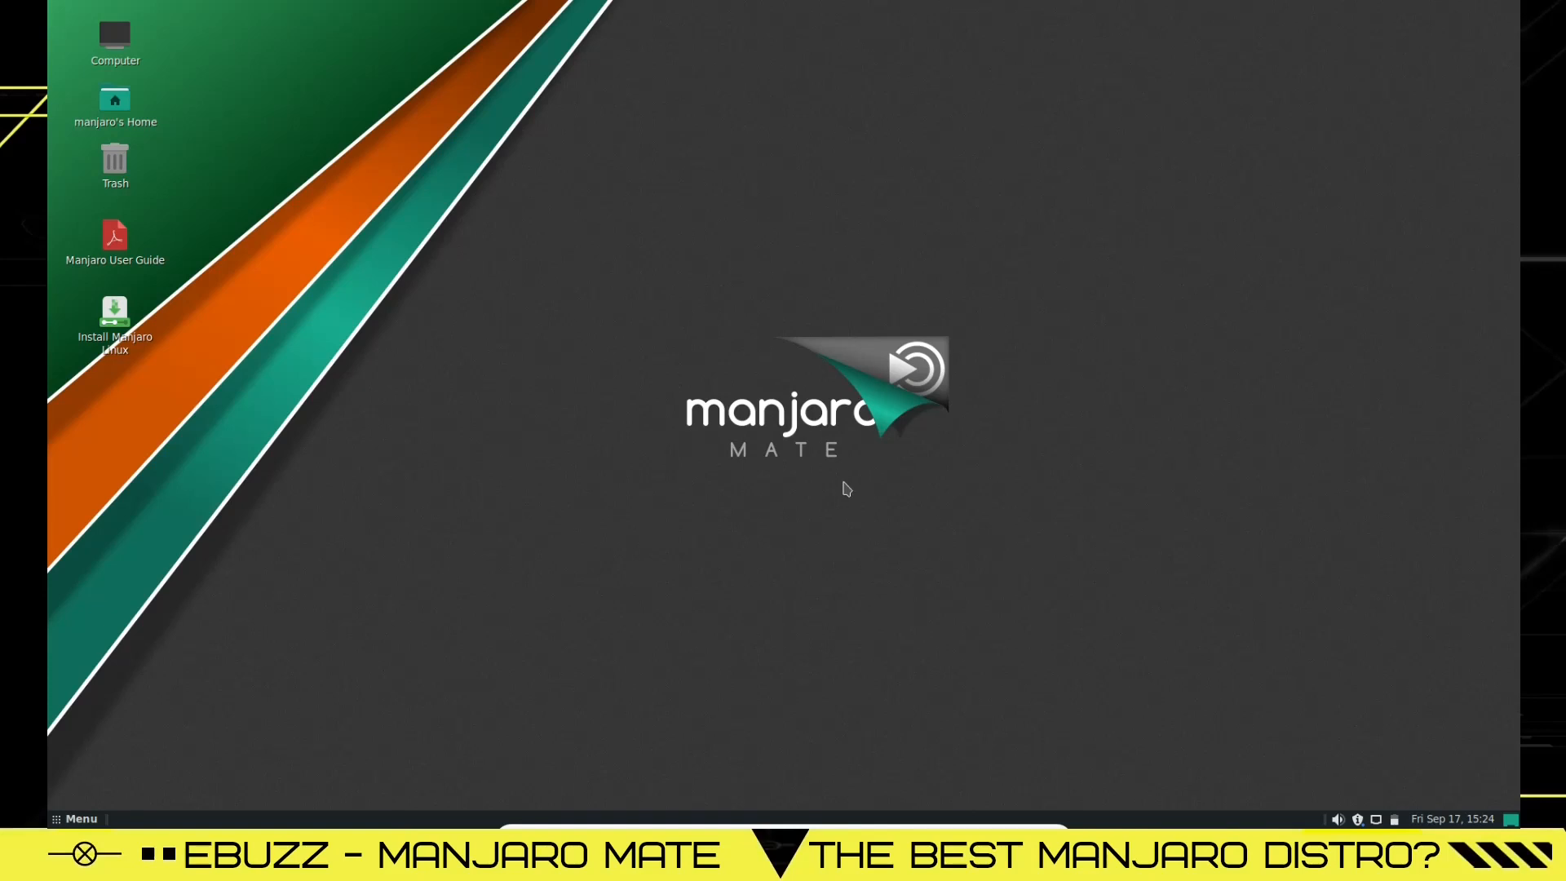
- Set the desktop background to the dark dotted Manjaro wallpaper from the desktop menu
{"action": "right_click", "coordinate": [875, 443]}
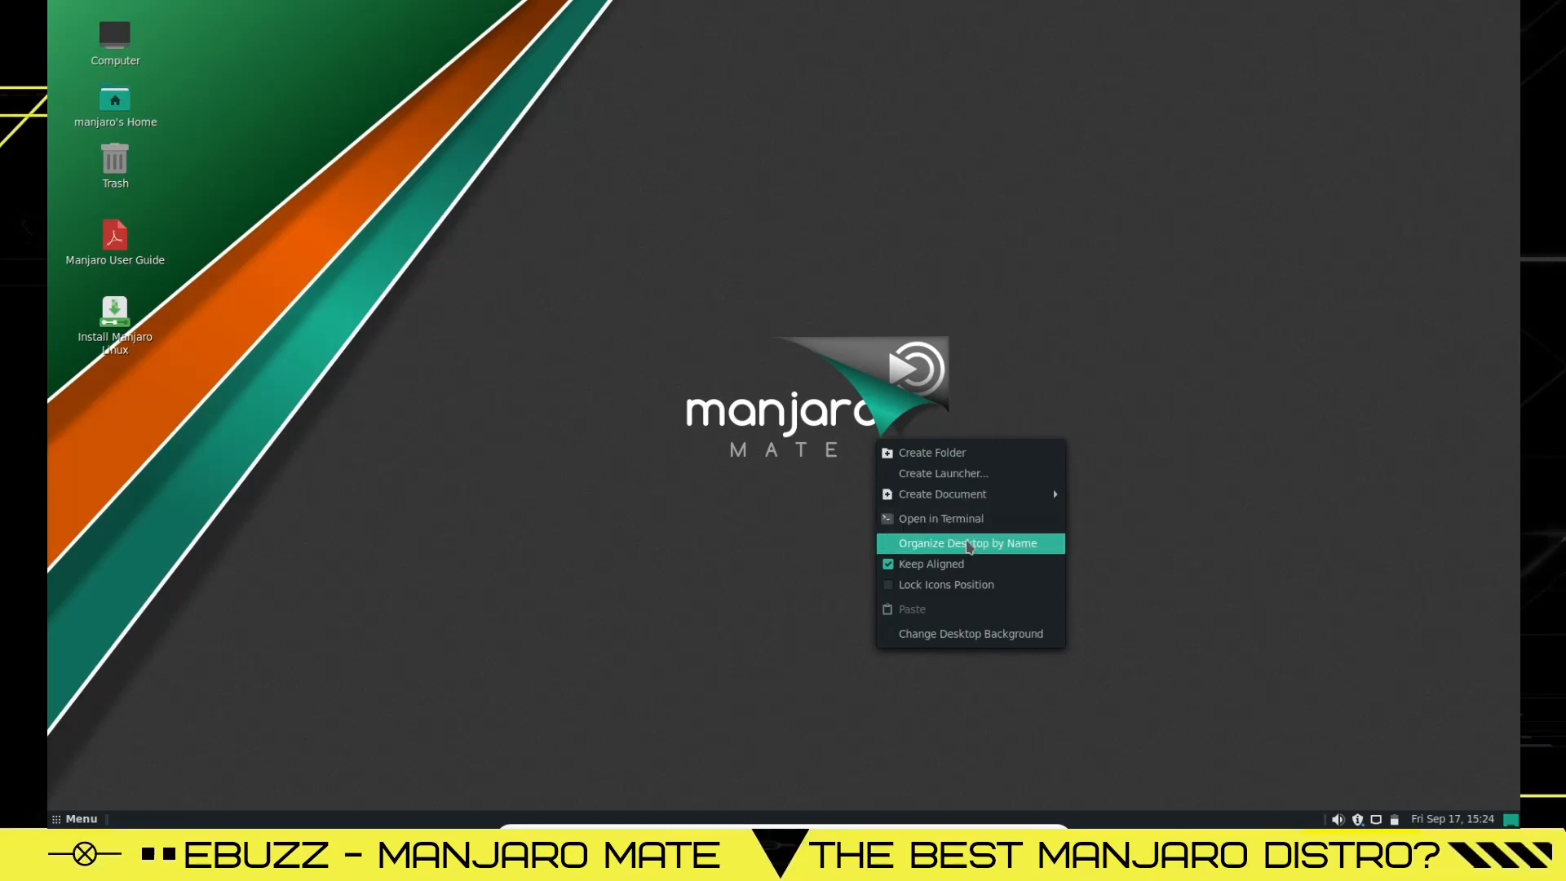
{"action": "left_click", "coordinate": [963, 637]}
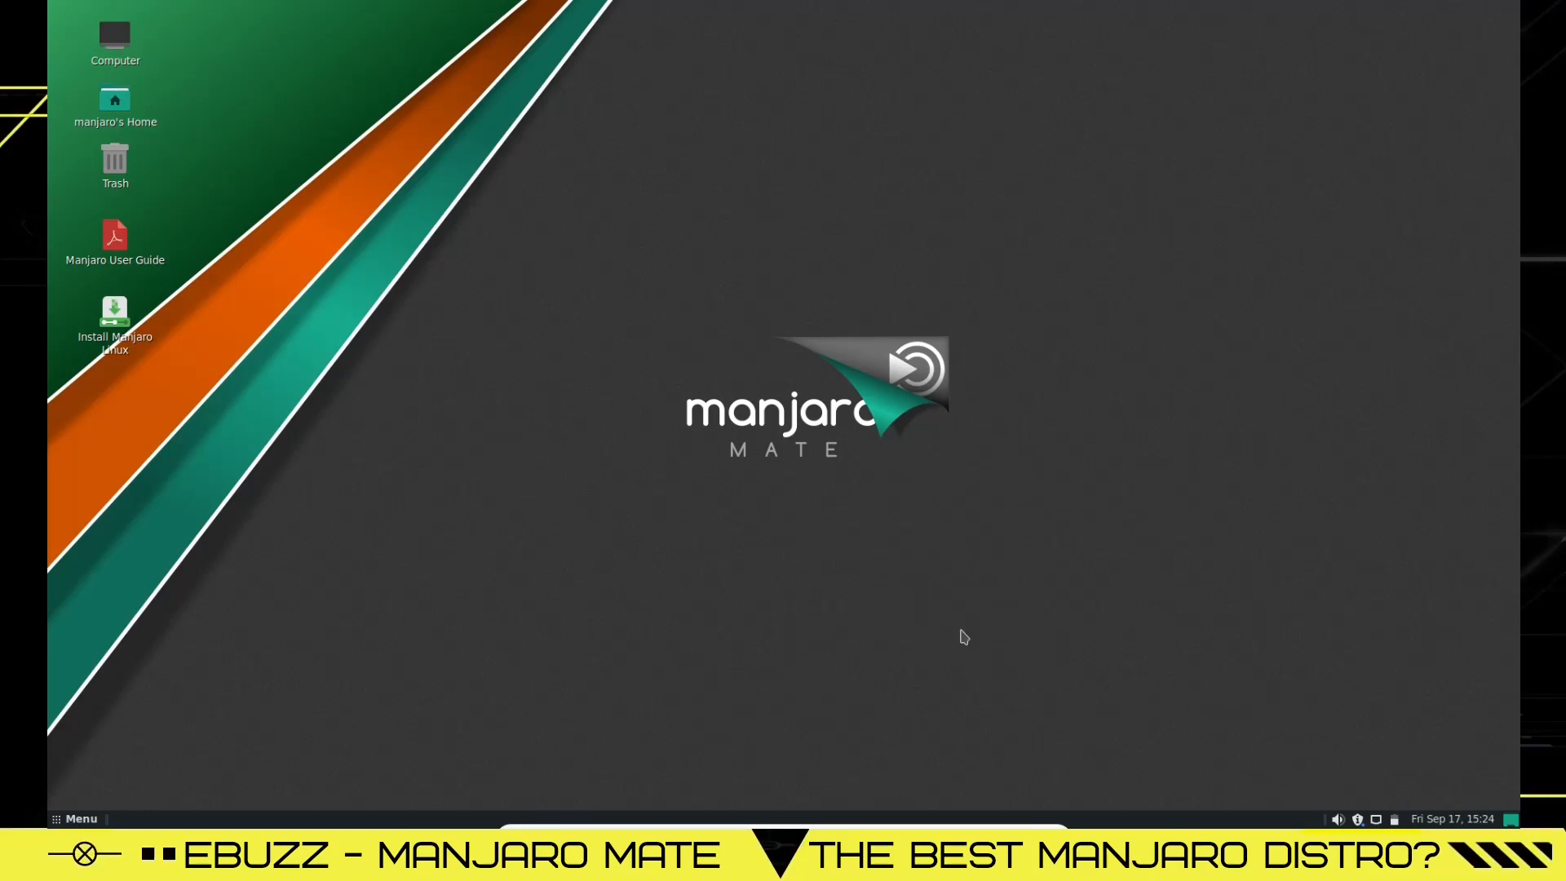
{"action": "scroll", "coordinate": [940, 394], "scroll_direction": "down", "scroll_amount": 3}
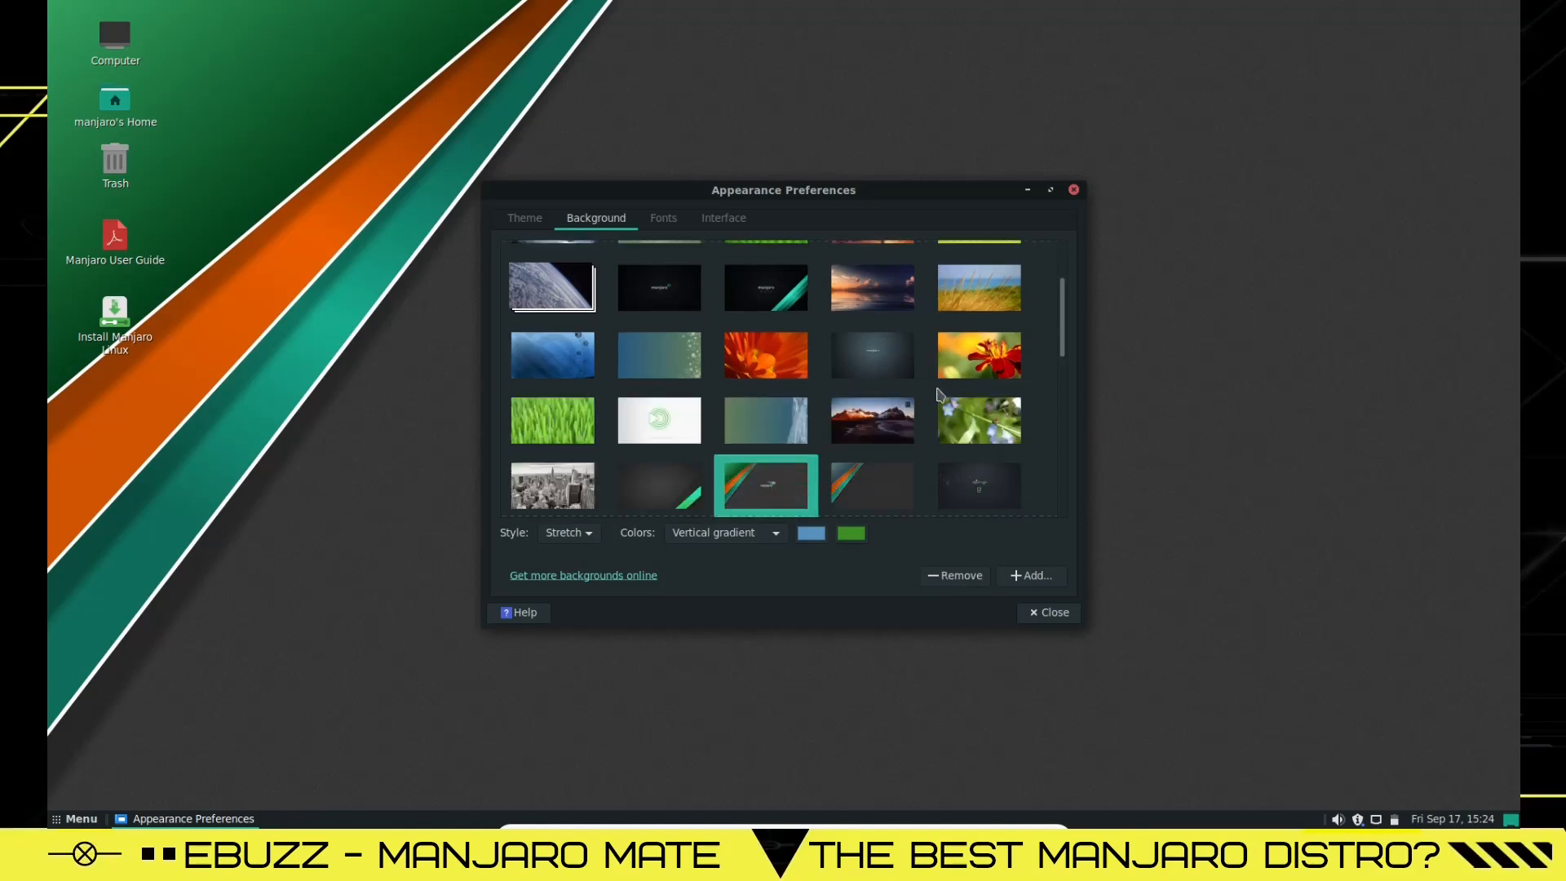
{"action": "scroll", "coordinate": [940, 394], "scroll_direction": "down", "scroll_amount": 2}
{"action": "scroll", "coordinate": [932, 403], "scroll_direction": "down", "scroll_amount": 2}
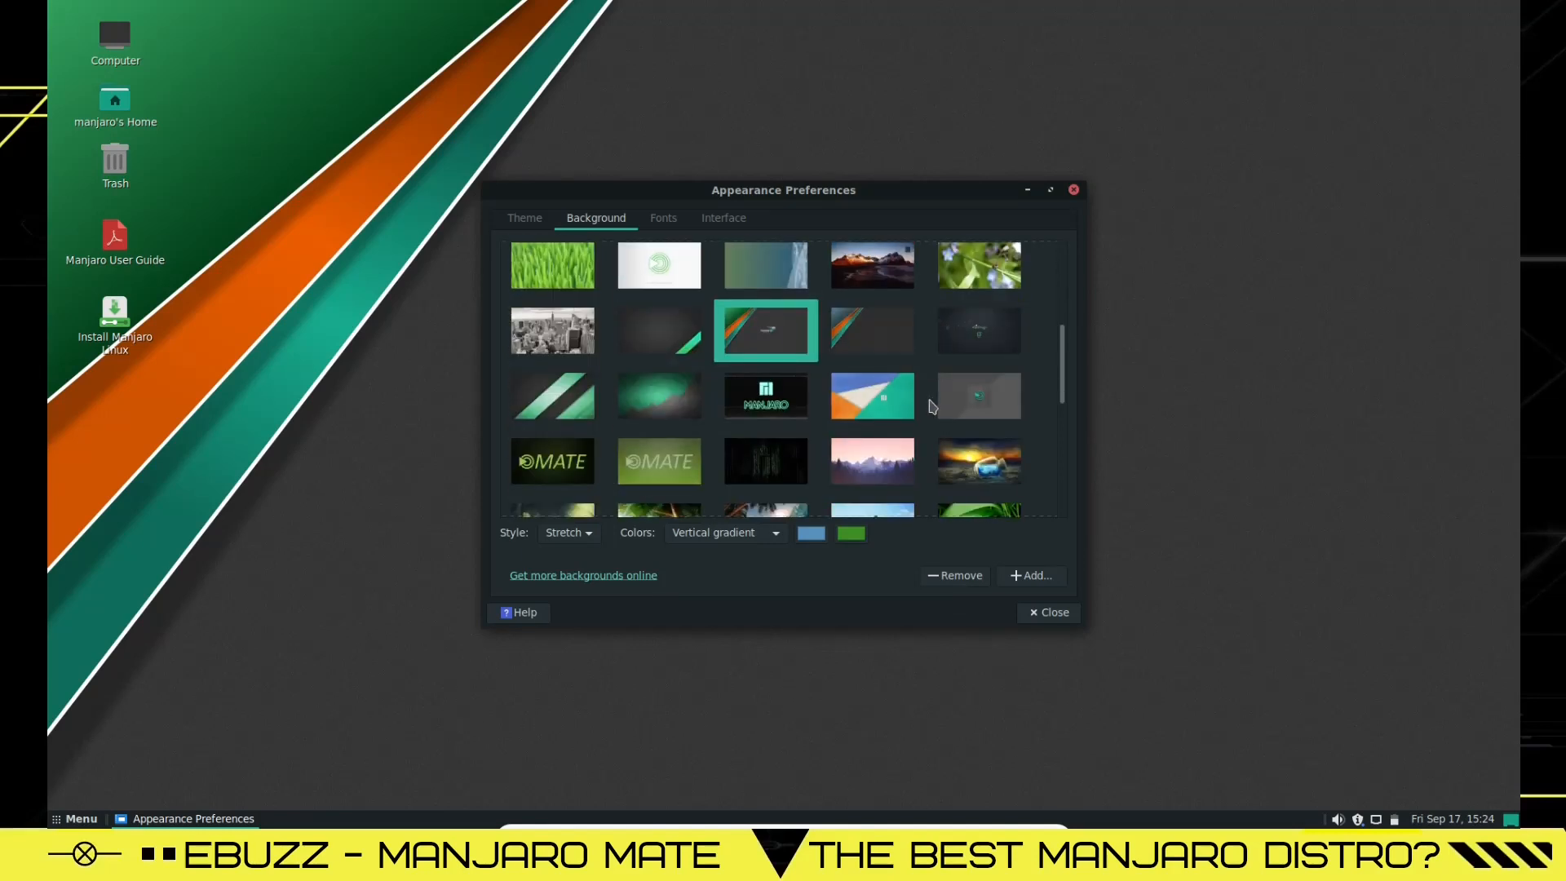
{"action": "scroll", "coordinate": [929, 404], "scroll_direction": "down", "scroll_amount": 3}
{"action": "scroll", "coordinate": [931, 404], "scroll_direction": "down", "scroll_amount": 2}
{"action": "scroll", "coordinate": [931, 407], "scroll_direction": "up", "scroll_amount": 2}
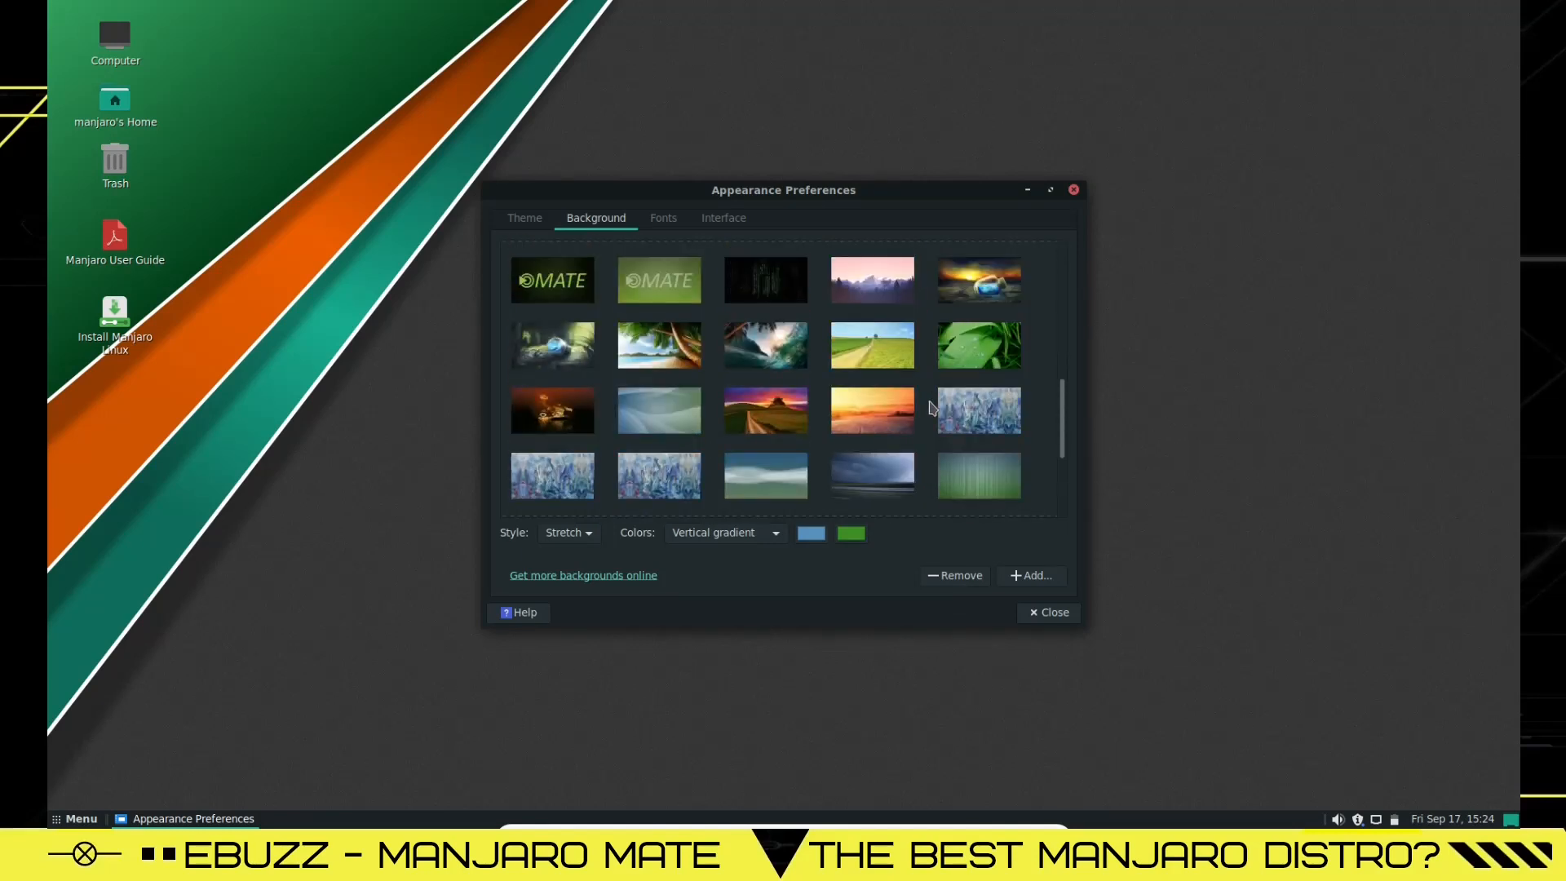
{"action": "scroll", "coordinate": [930, 406], "scroll_direction": "up", "scroll_amount": 2}
{"action": "scroll", "coordinate": [931, 407], "scroll_direction": "up", "scroll_amount": 1}
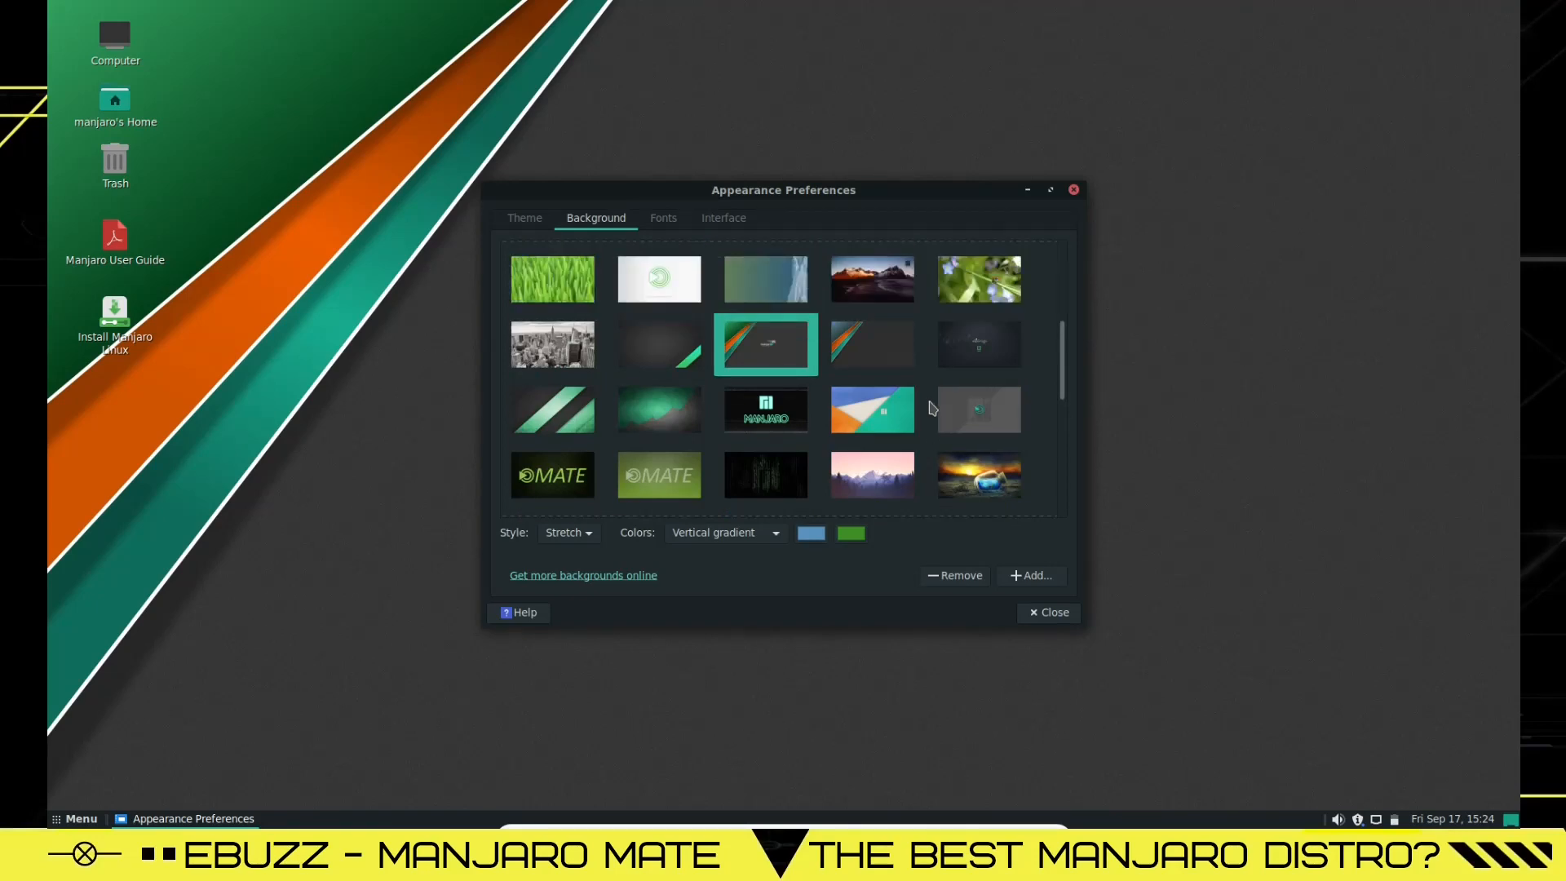
{"action": "left_click", "coordinate": [981, 352]}
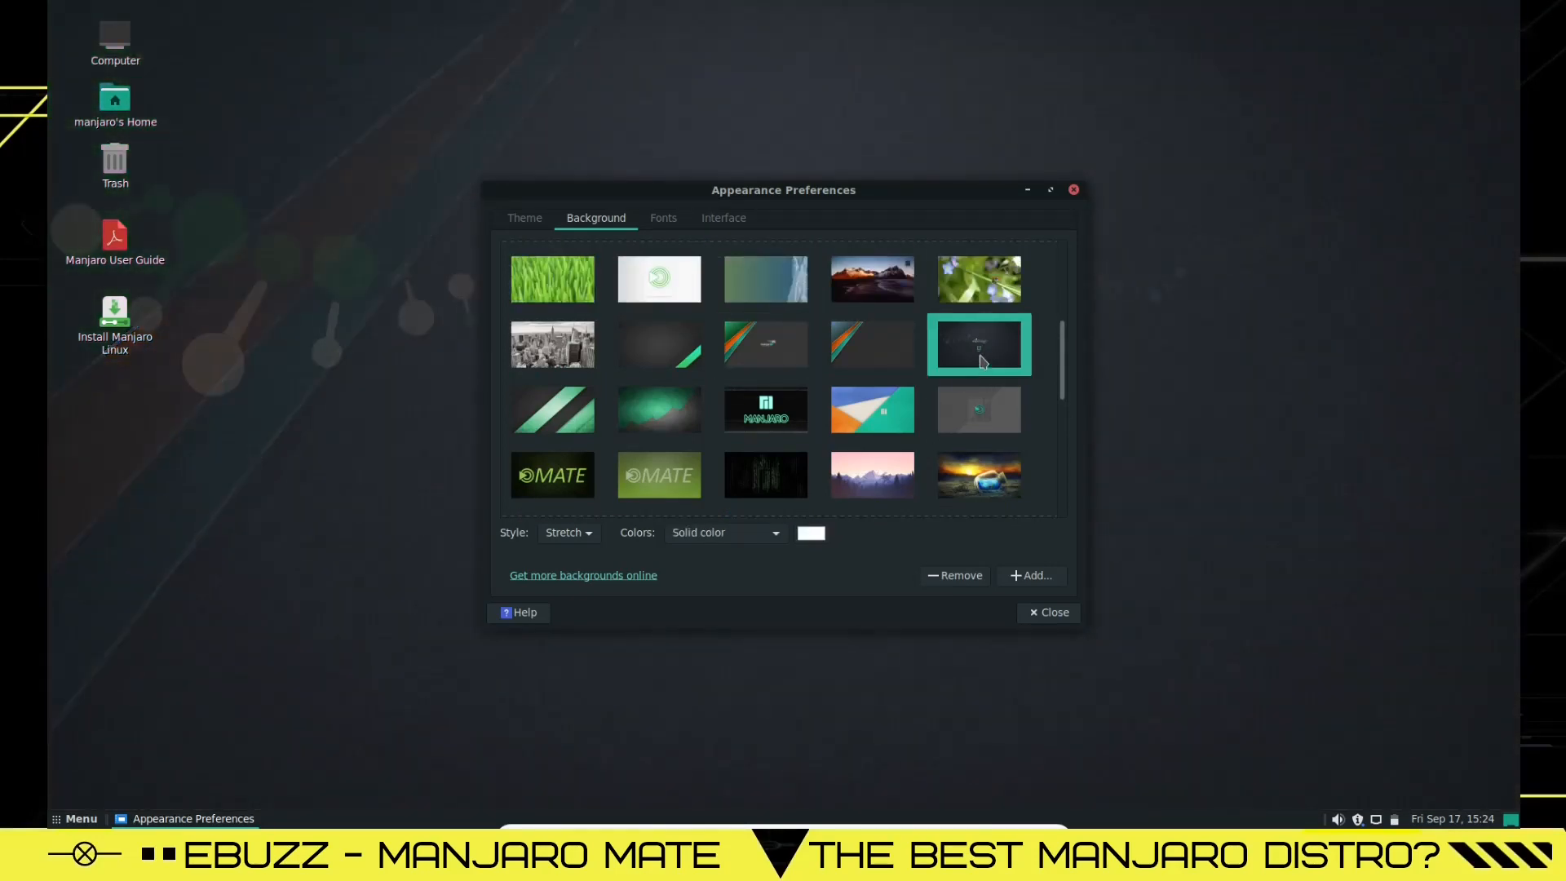
{"action": "mouse_move", "coordinate": [882, 194]}
{"action": "left_mouse_down"}
{"action": "mouse_move", "coordinate": [1288, 264]}
{"action": "mouse_move", "coordinate": [949, 160]}
{"action": "left_mouse_up"}
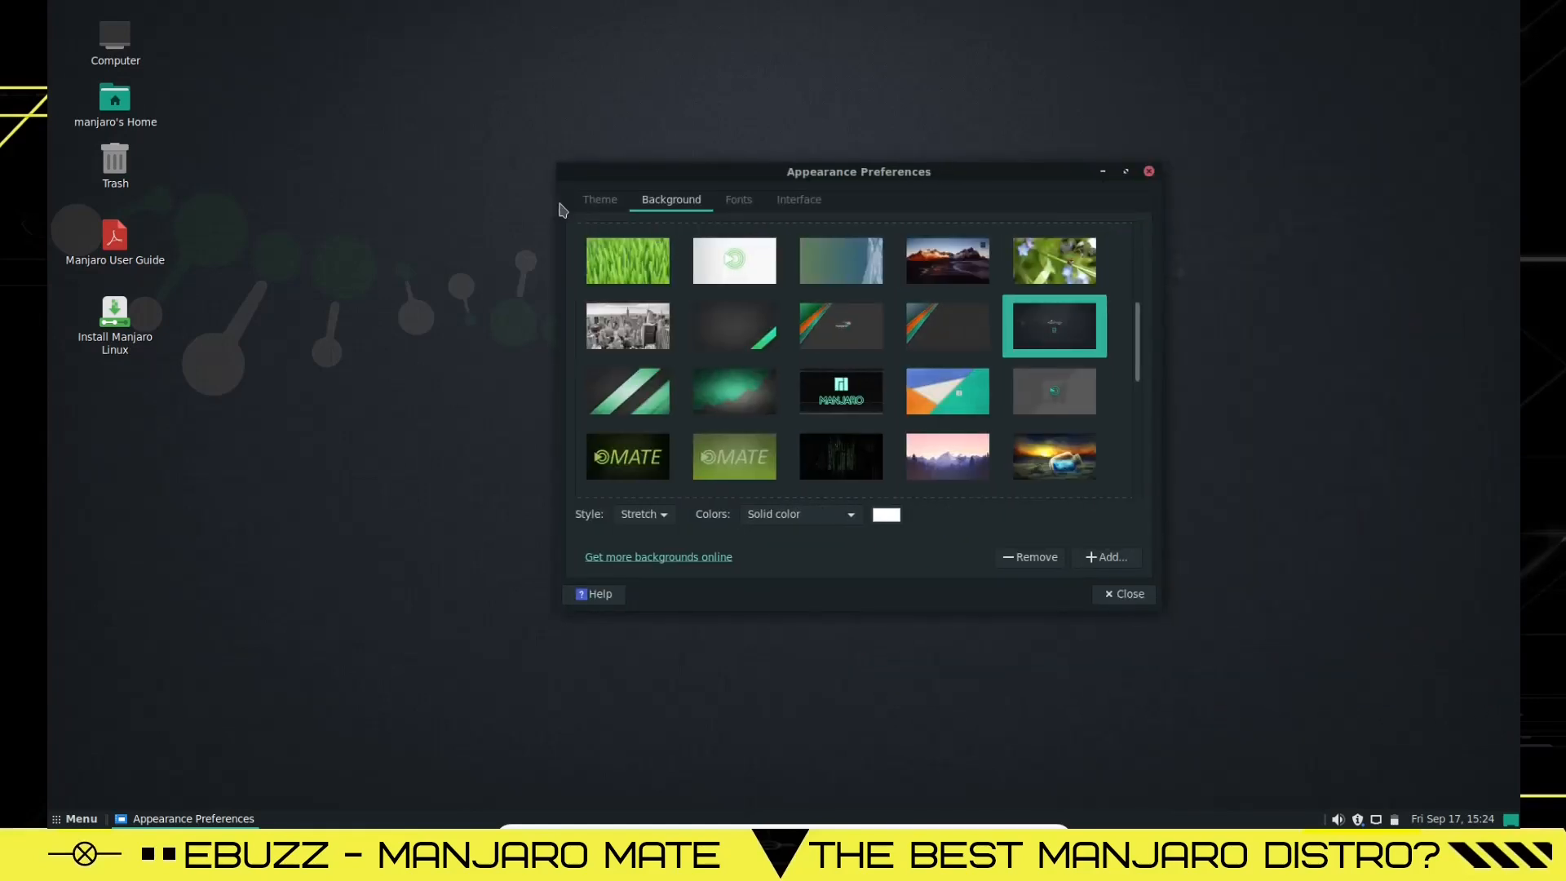
{"action": "left_click", "coordinate": [600, 200]}
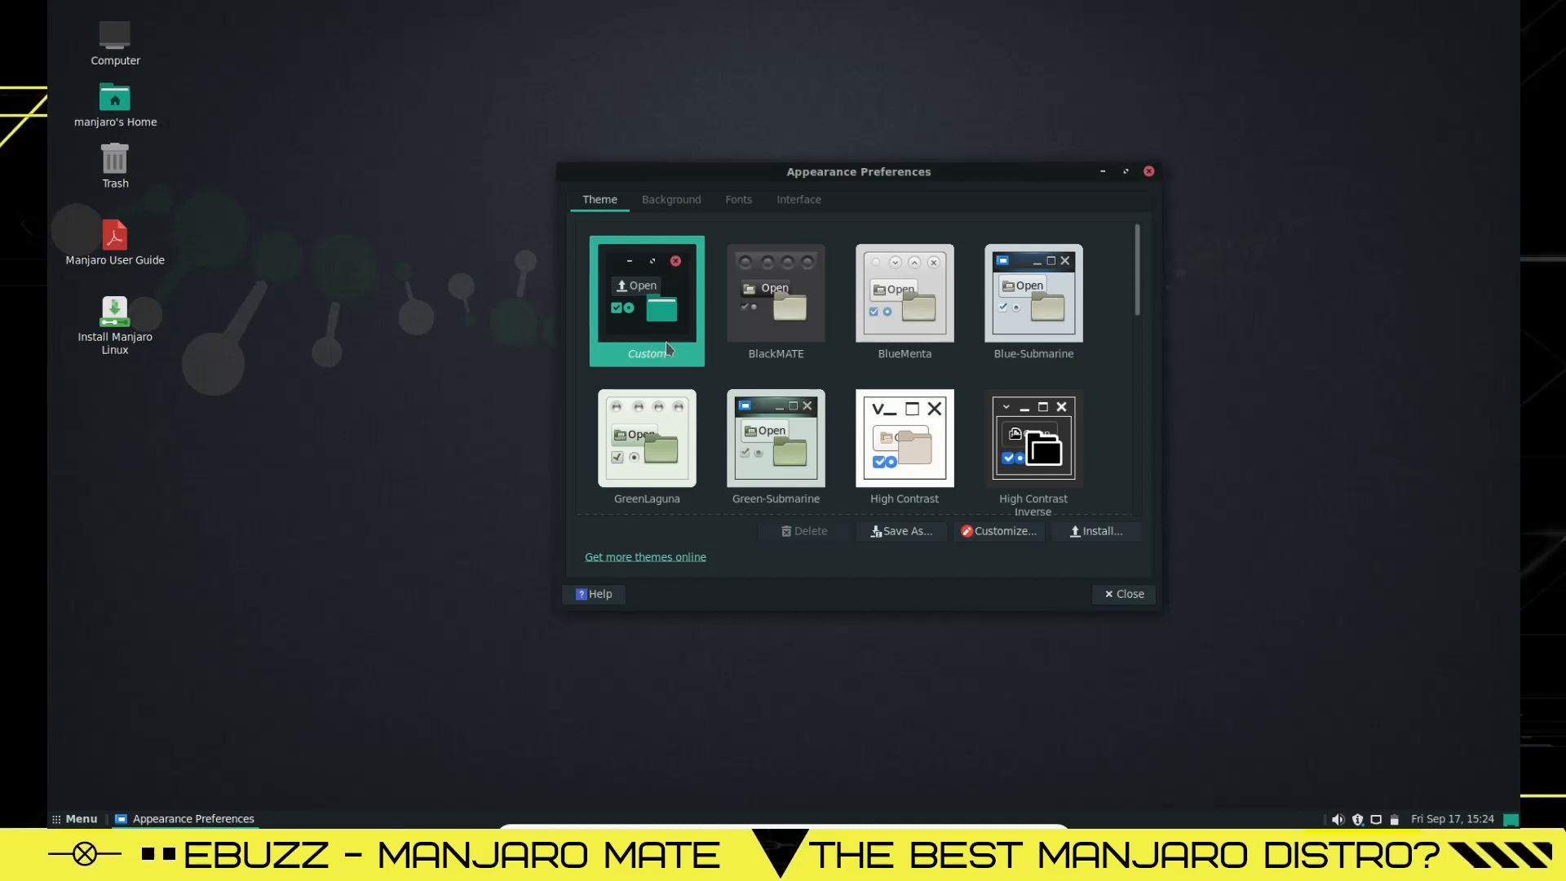
- Try BlackMATE and Blue-Submarine themes, settling on the dark BlackMATE theme
{"action": "left_click", "coordinate": [761, 331]}
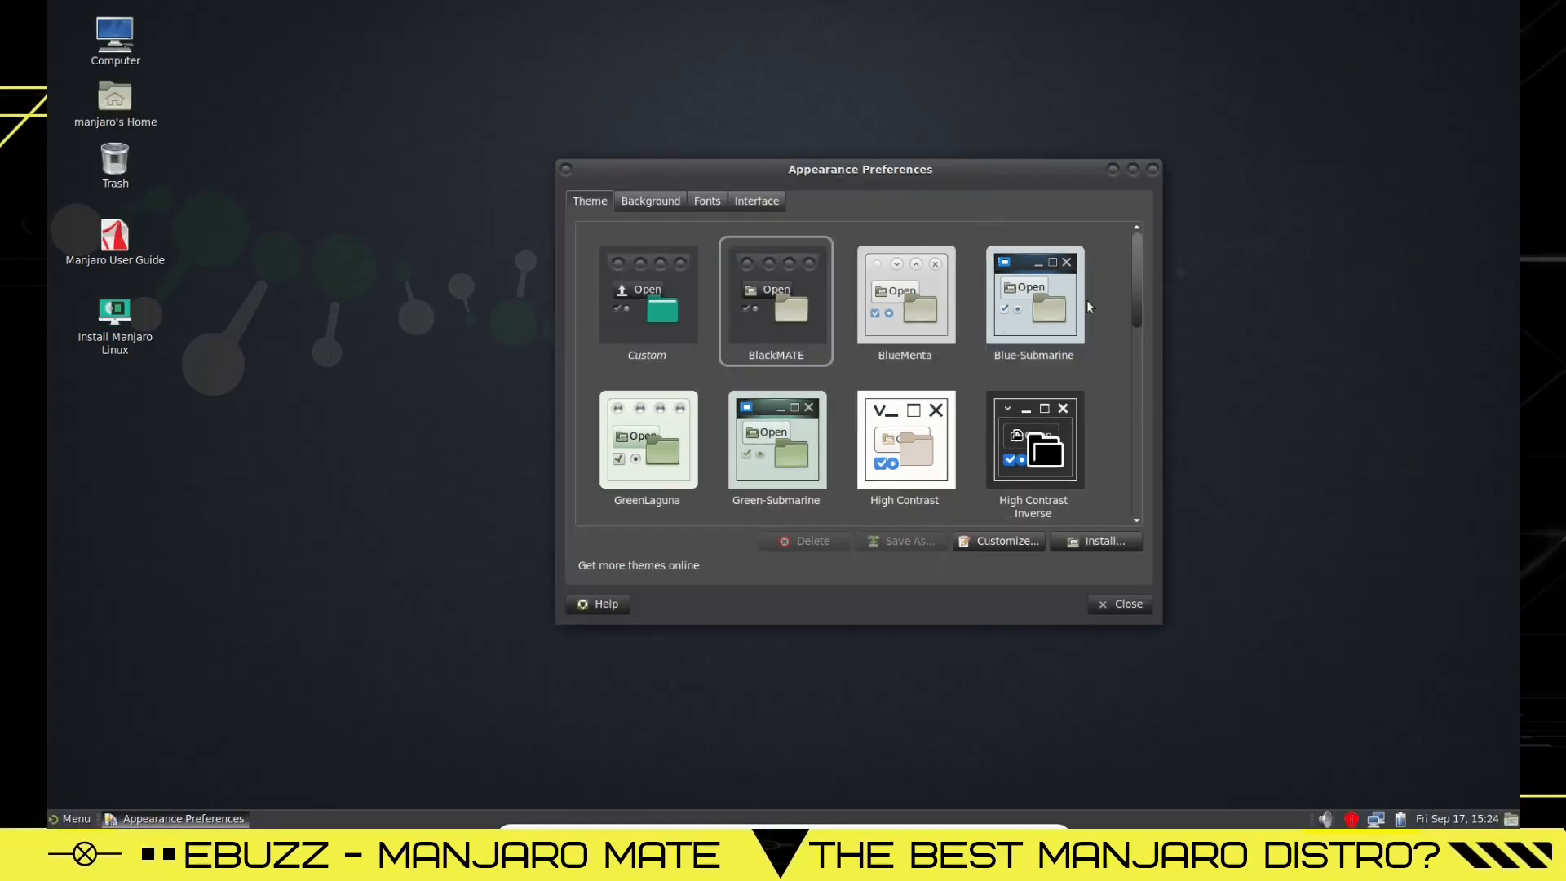
{"action": "left_click", "coordinate": [1031, 333]}
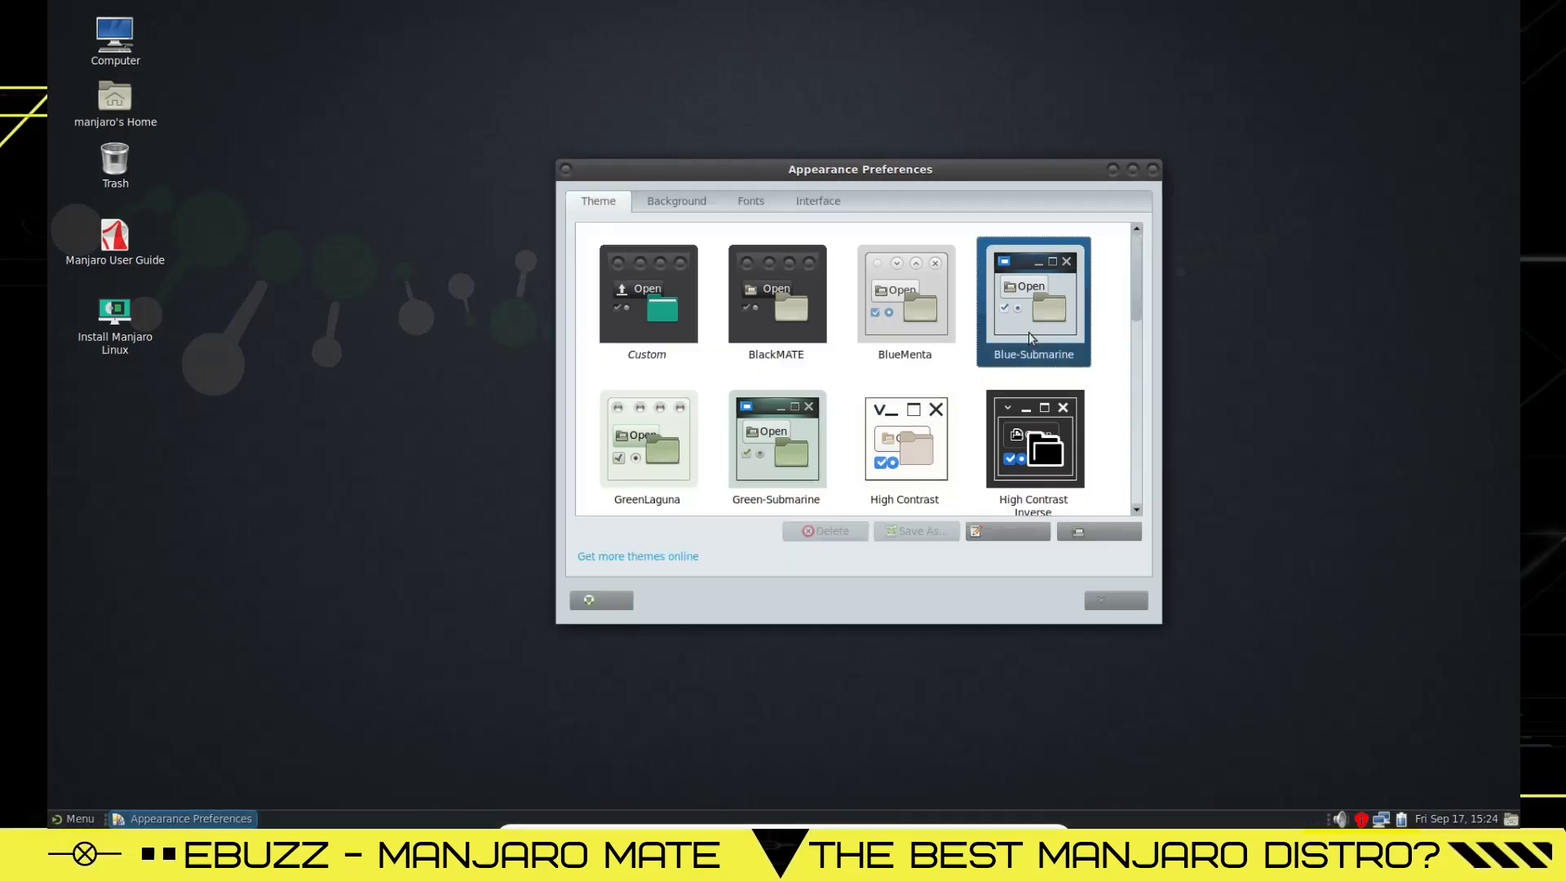
{"action": "scroll", "coordinate": [934, 355], "scroll_direction": "down", "scroll_amount": 2}
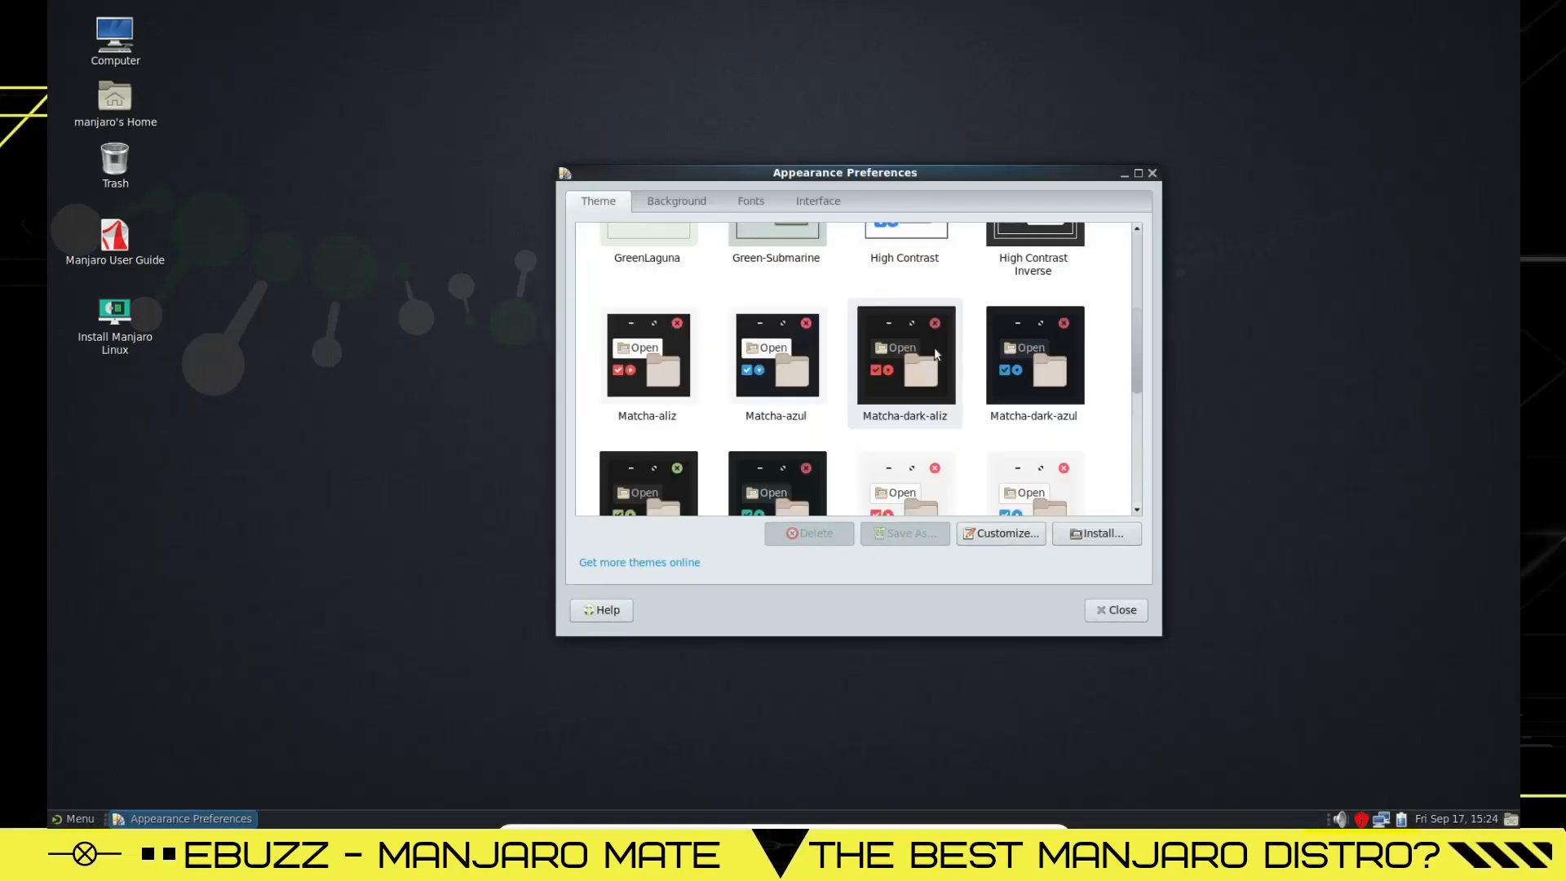
{"action": "scroll", "coordinate": [933, 355], "scroll_direction": "down", "scroll_amount": 5}
{"action": "scroll", "coordinate": [943, 355], "scroll_direction": "up", "scroll_amount": 3}
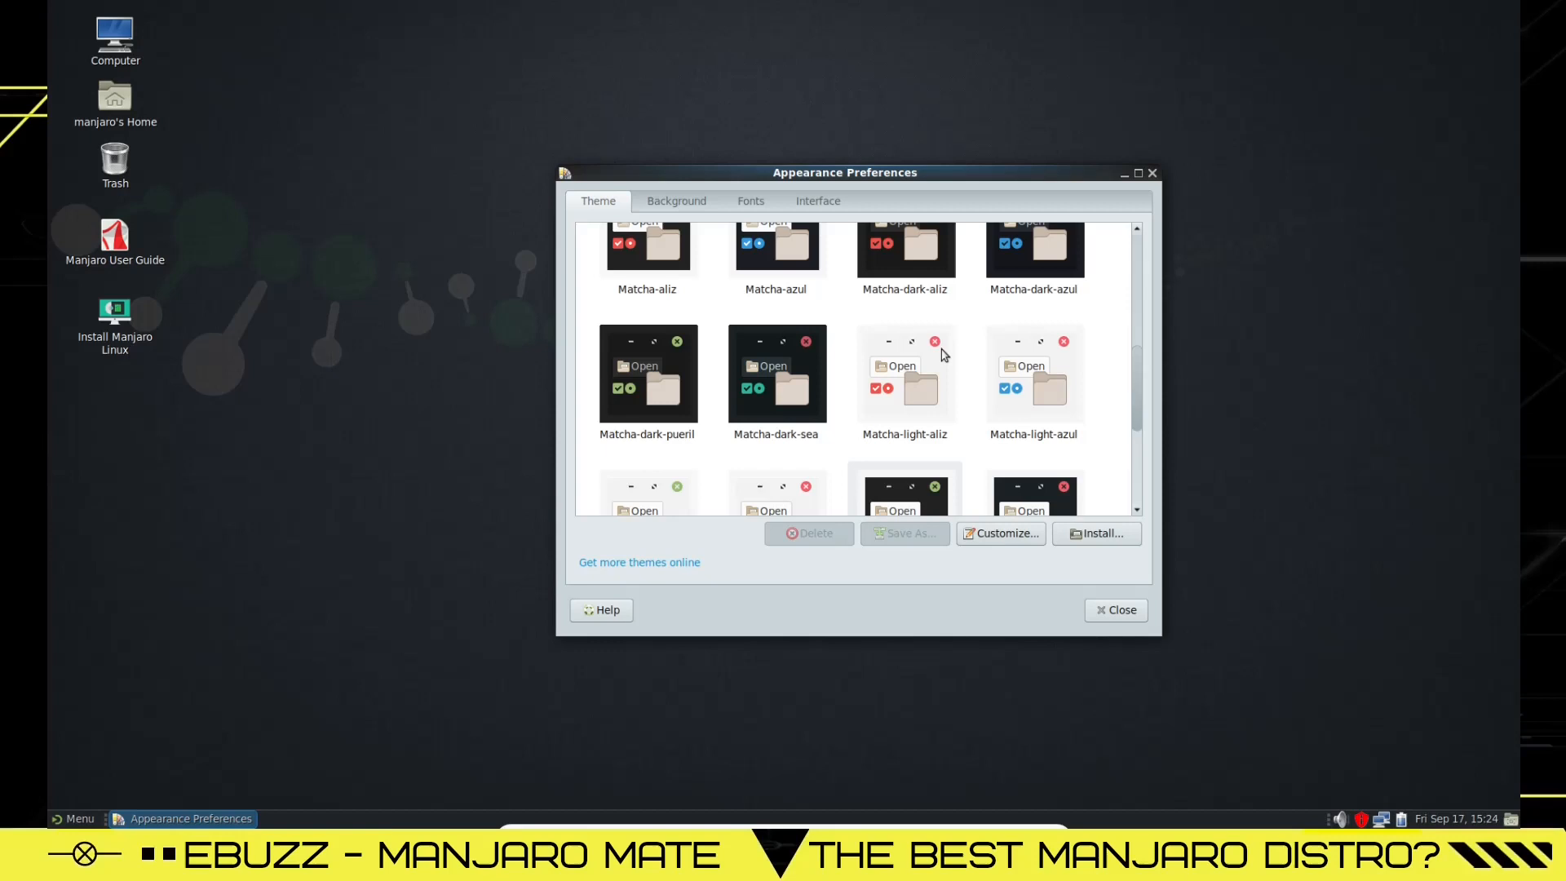
{"action": "scroll", "coordinate": [942, 355], "scroll_direction": "up", "scroll_amount": 2}
{"action": "scroll", "coordinate": [942, 355], "scroll_direction": "up", "scroll_amount": 2}
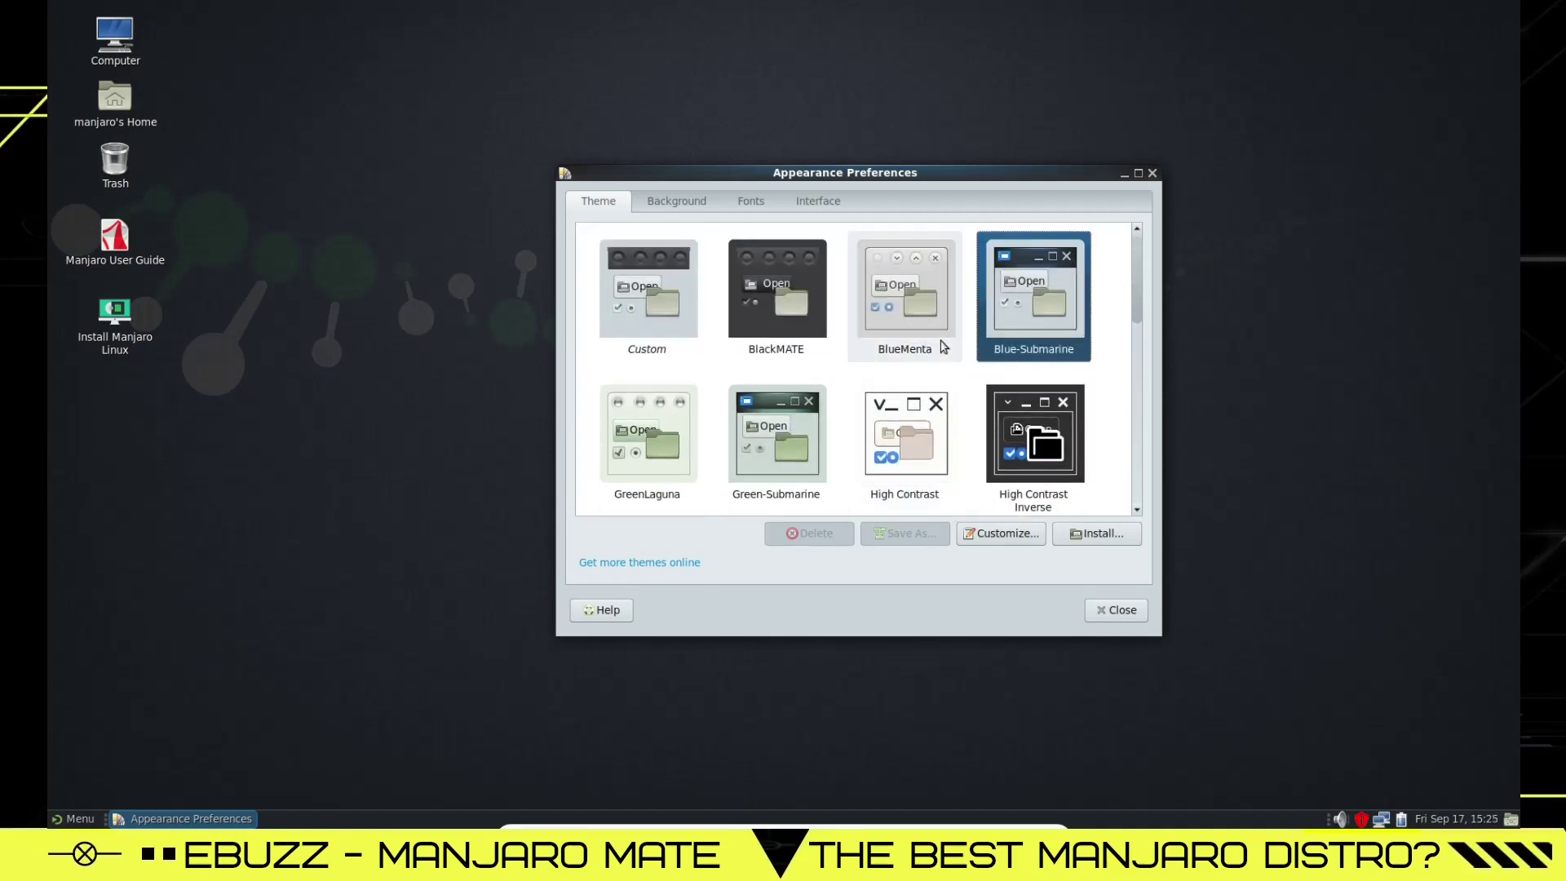
{"action": "left_click", "coordinate": [821, 329]}
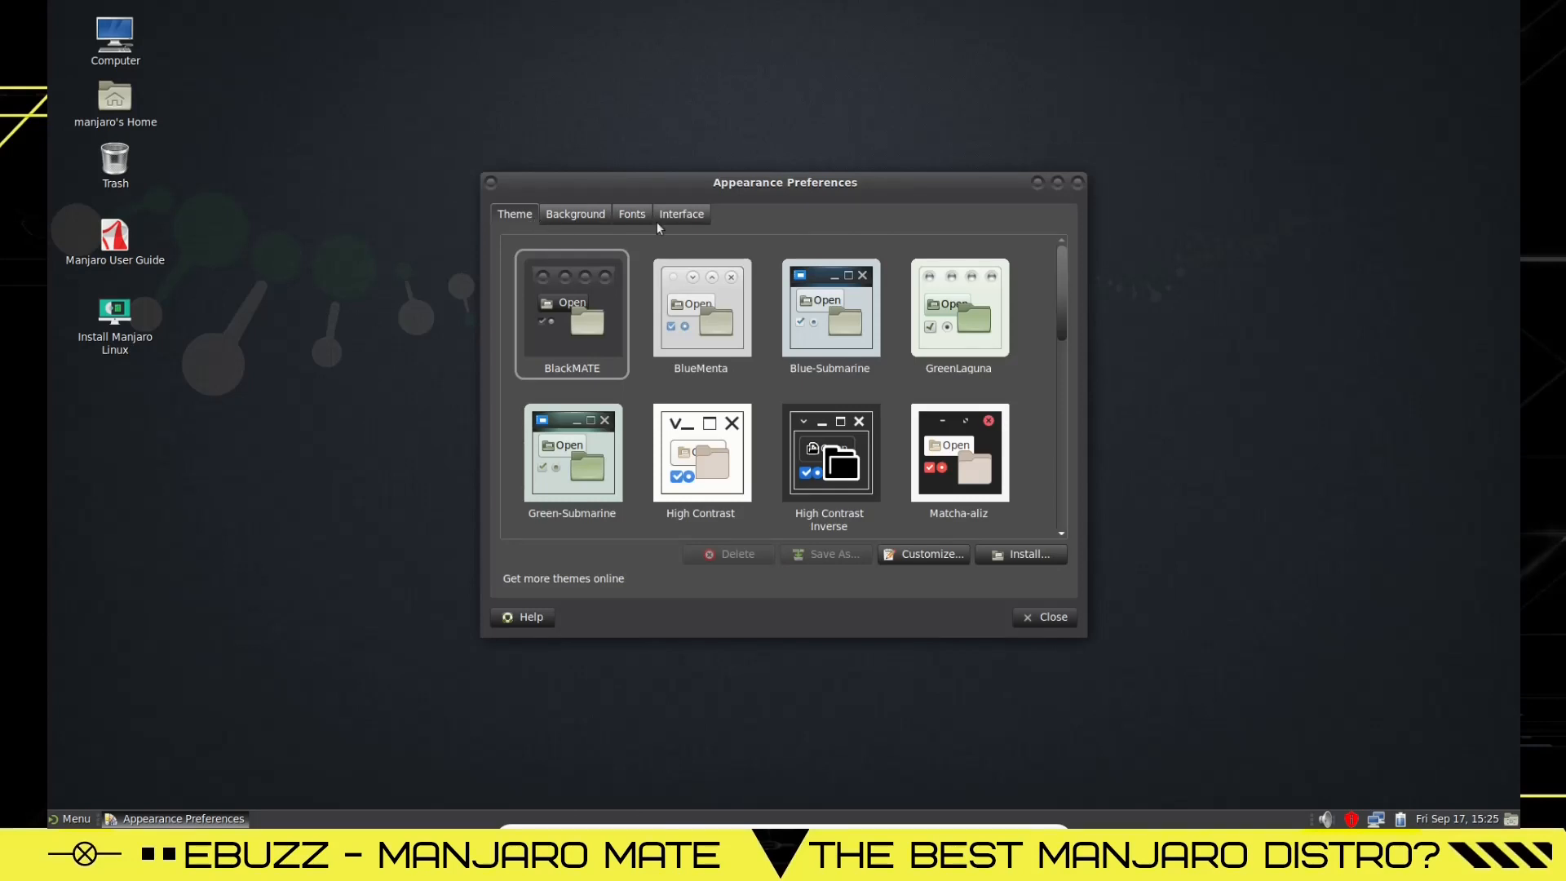
- Review the application font in Pick a Font, keep Sans Regular 10, then view Interface options
{"action": "left_click", "coordinate": [631, 213]}
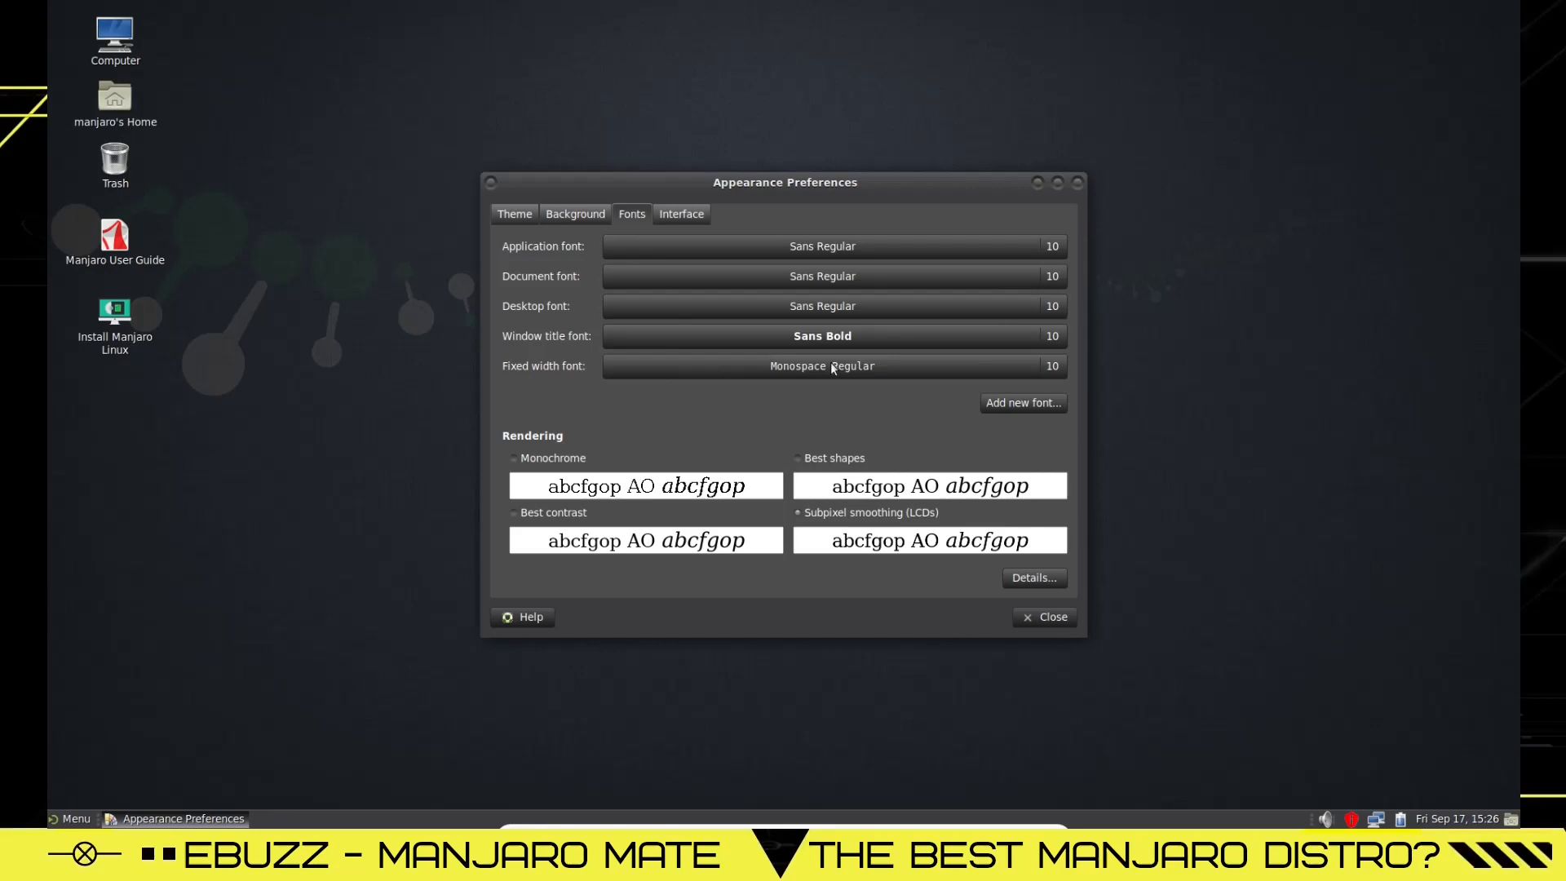
{"action": "left_click", "coordinate": [829, 245]}
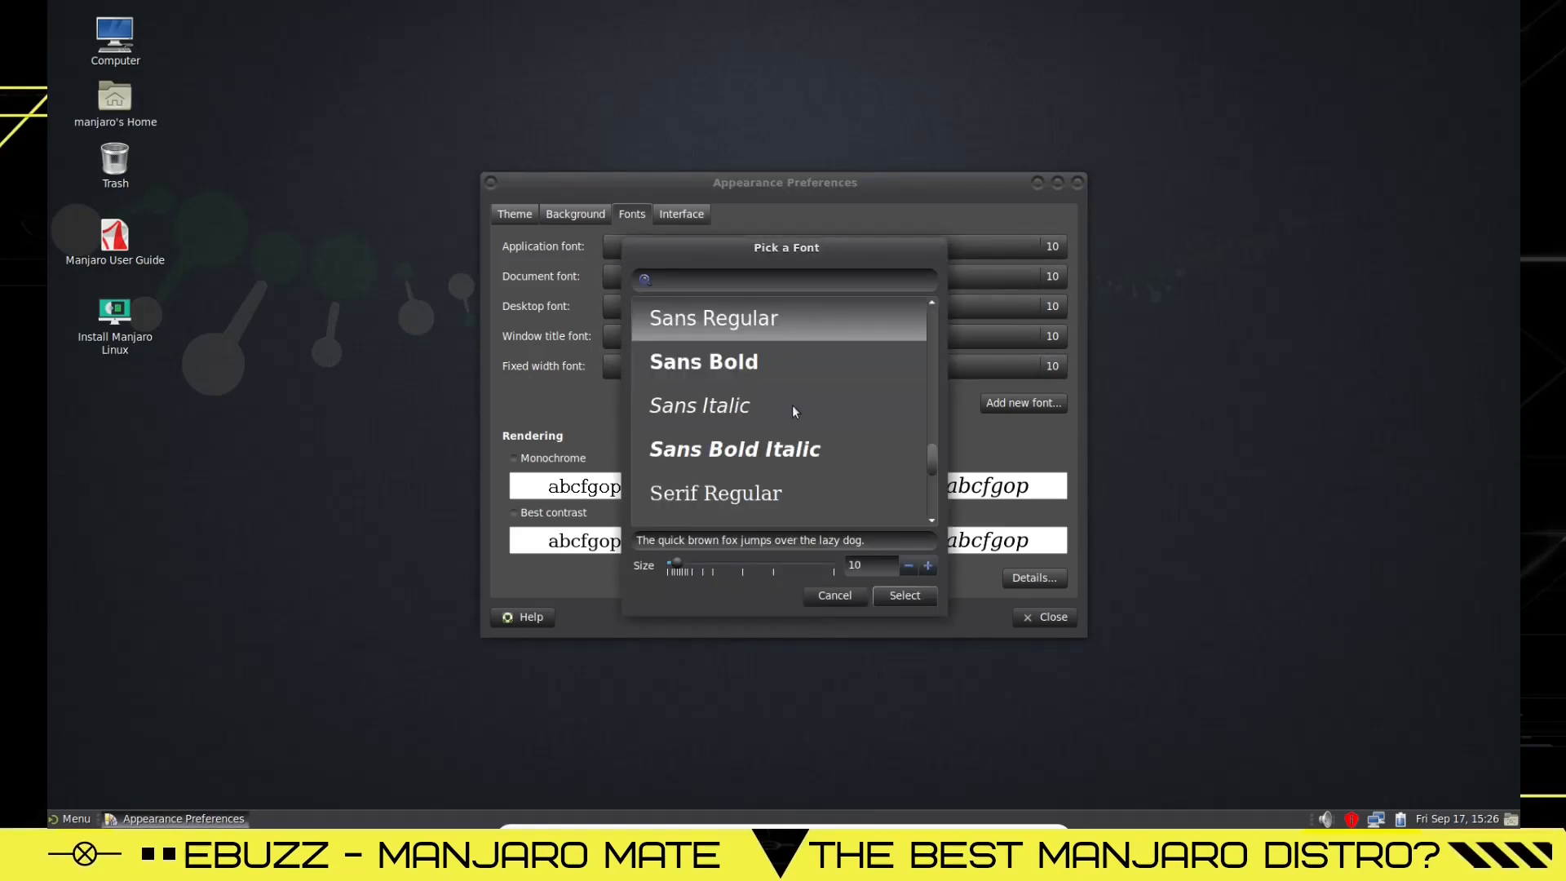
{"action": "left_click", "coordinate": [905, 594]}
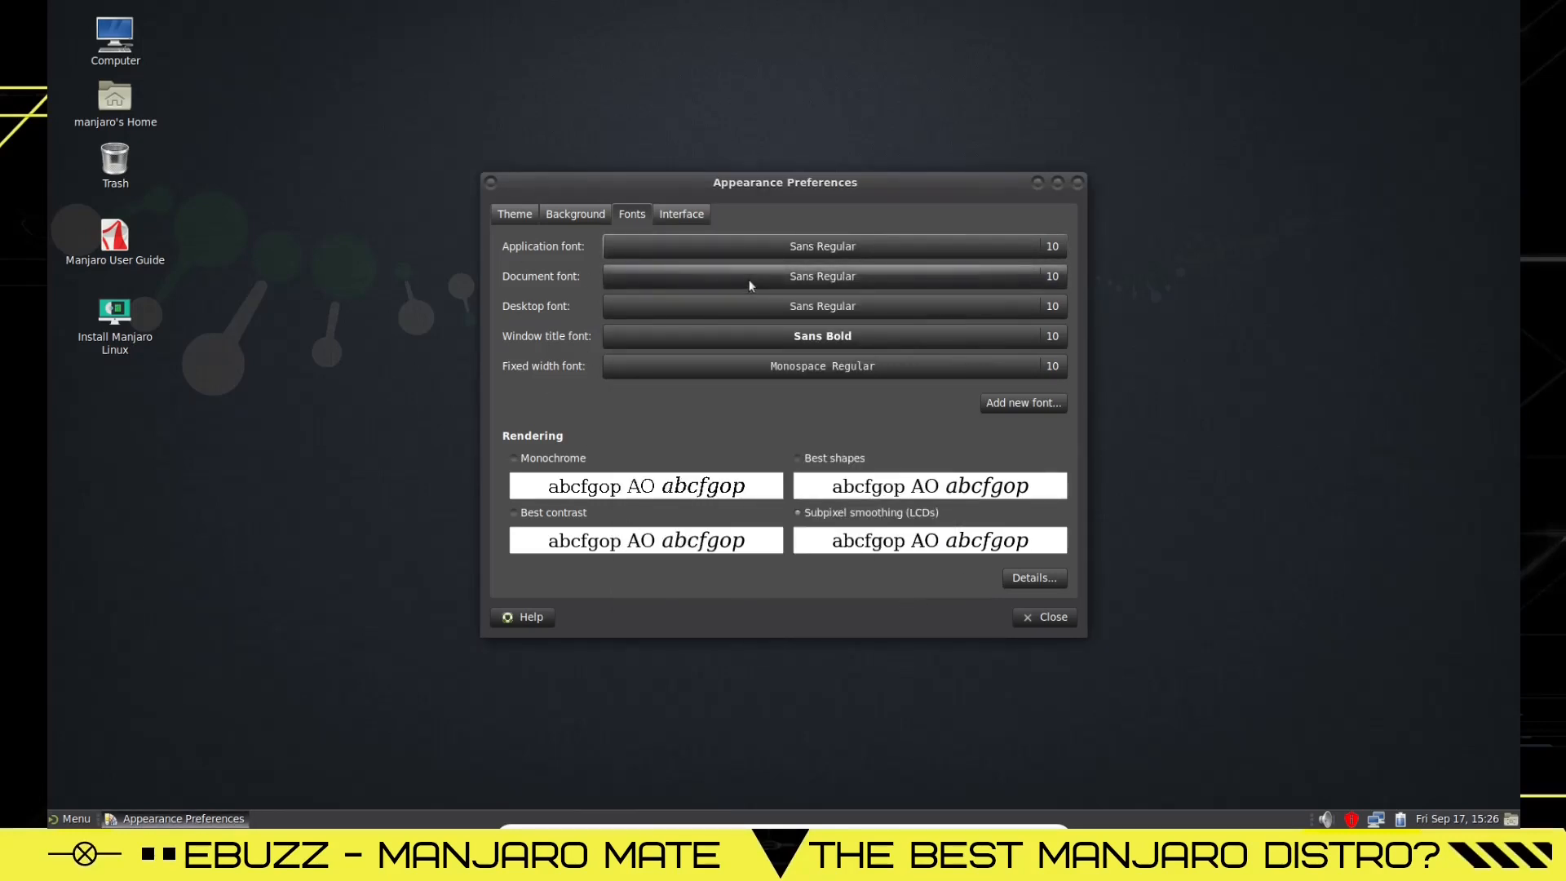
{"action": "left_click", "coordinate": [697, 213]}
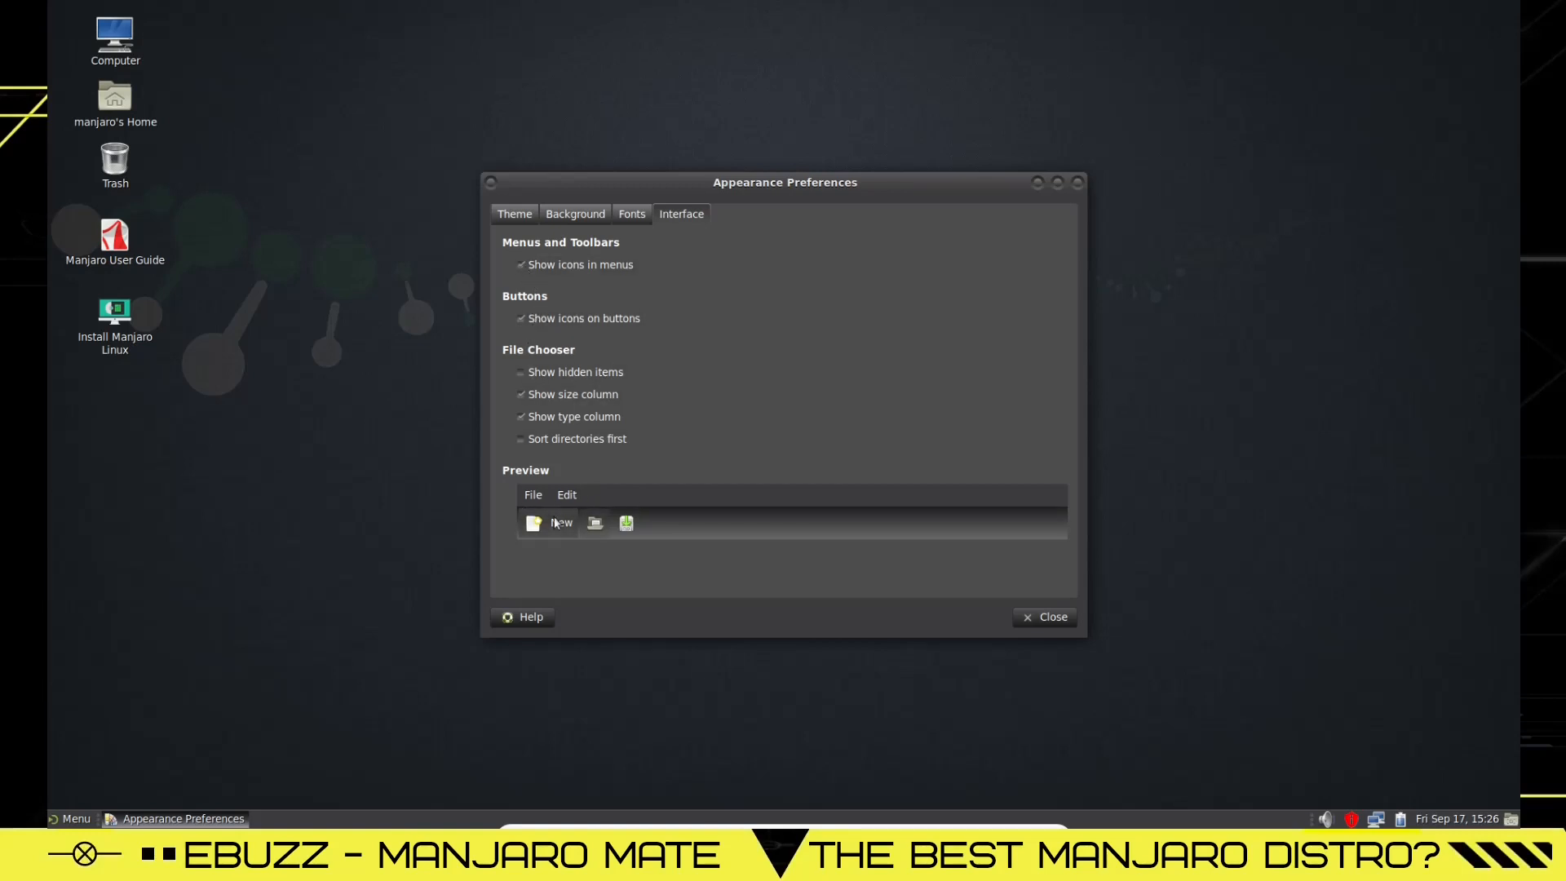
- Hide icons in menus and check the preview File menu without them
{"action": "left_click", "coordinate": [530, 493]}
{"action": "left_click", "coordinate": [529, 494]}
{"action": "left_click", "coordinate": [522, 263]}
{"action": "left_click", "coordinate": [533, 495]}
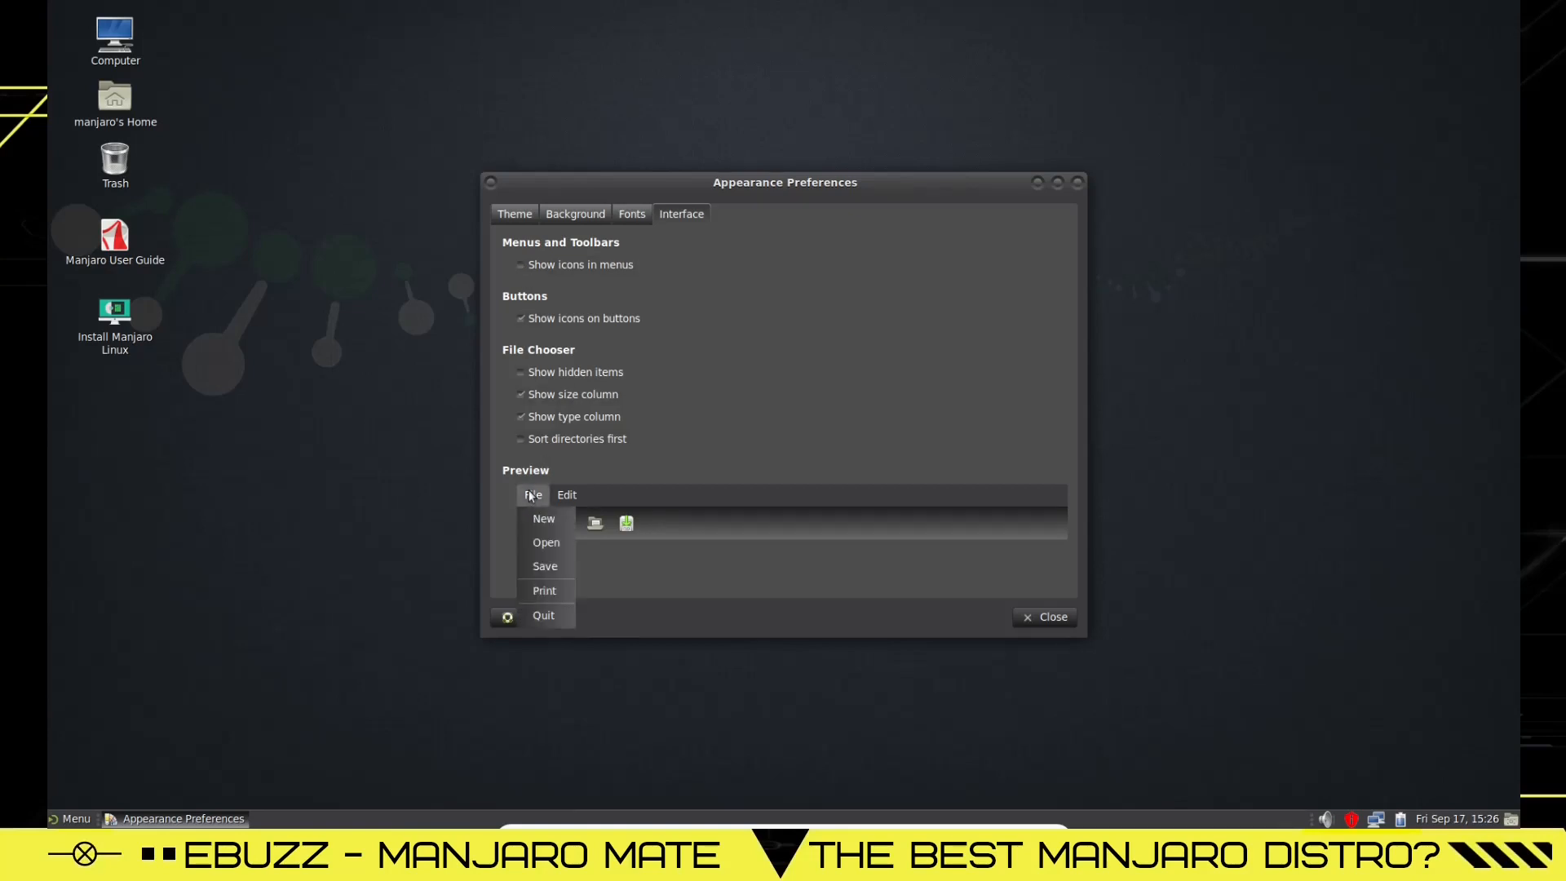
{"action": "left_click", "coordinate": [520, 268]}
- Restore icons in menus, verify in the preview, and close Appearance Preferences
{"action": "left_click", "coordinate": [520, 266]}
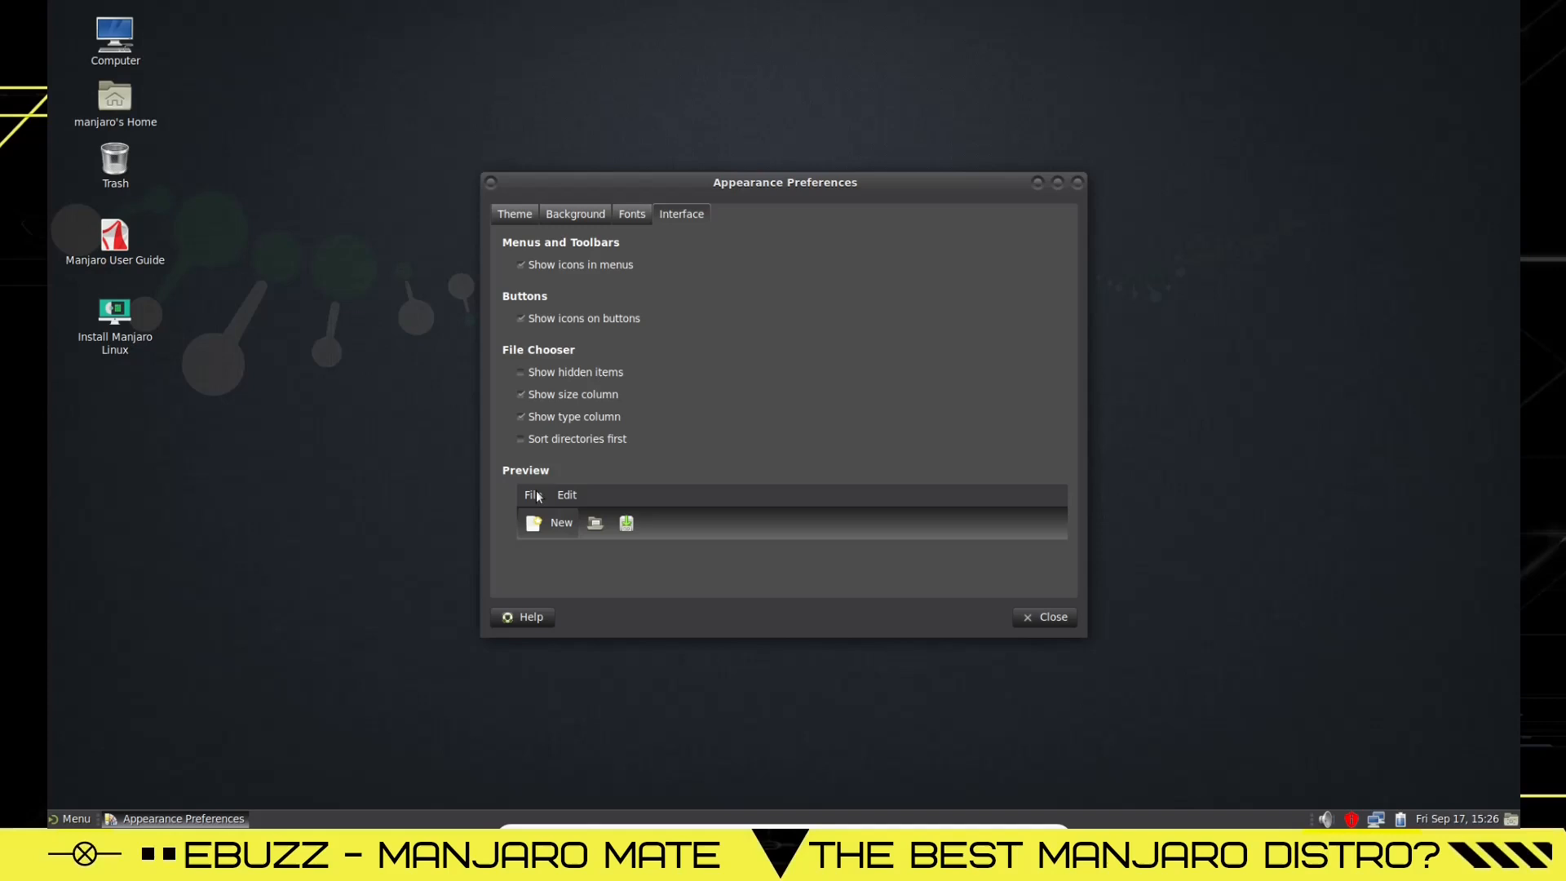
{"action": "left_click", "coordinate": [532, 494]}
{"action": "left_click", "coordinate": [534, 495]}
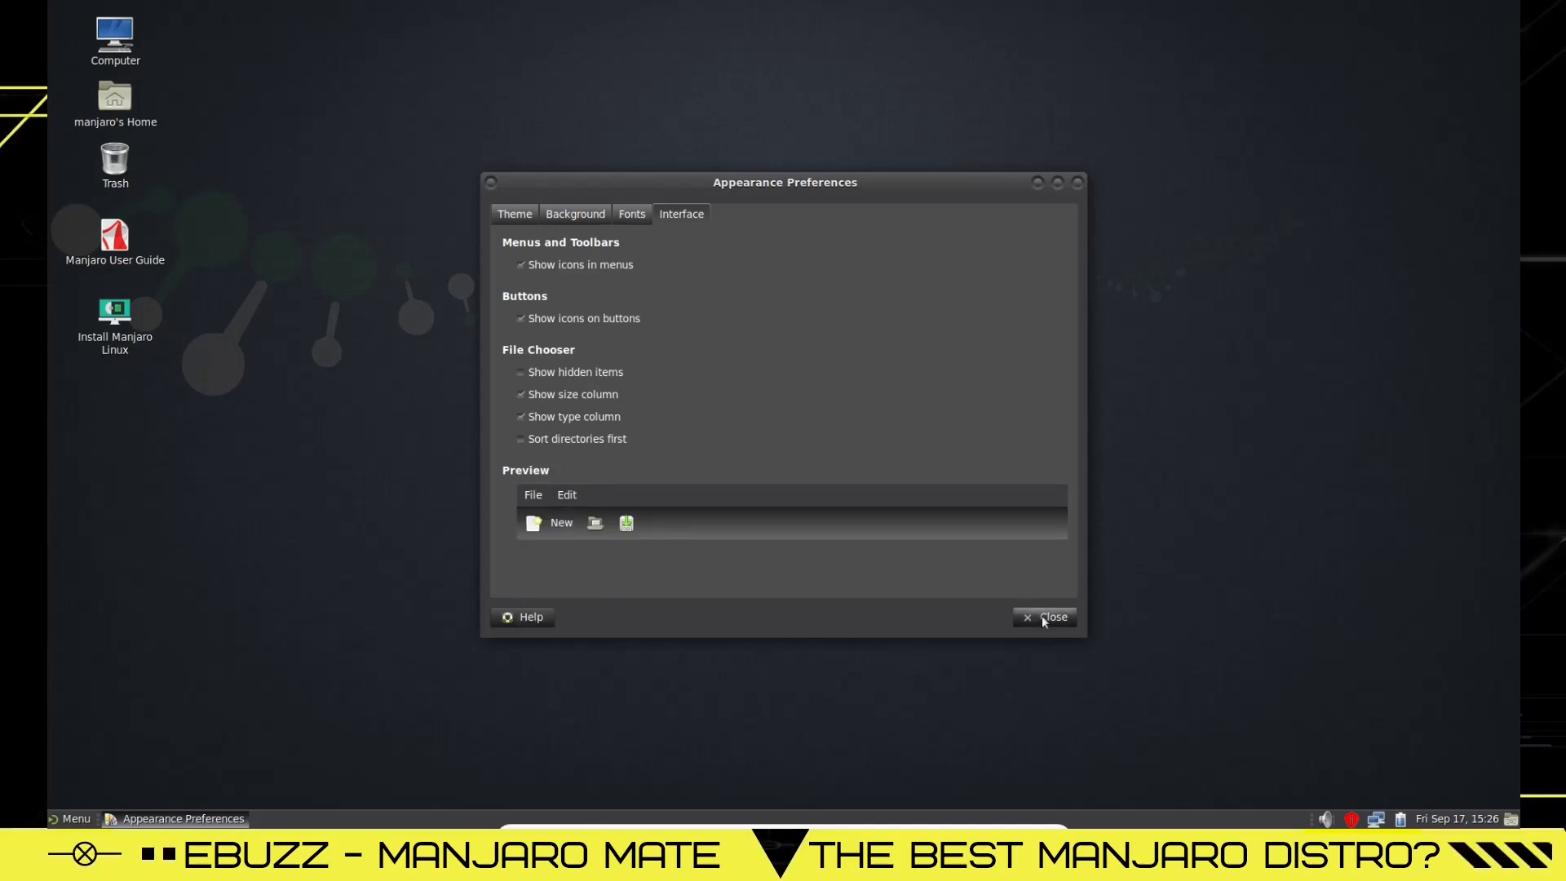
{"action": "left_click", "coordinate": [1046, 616]}
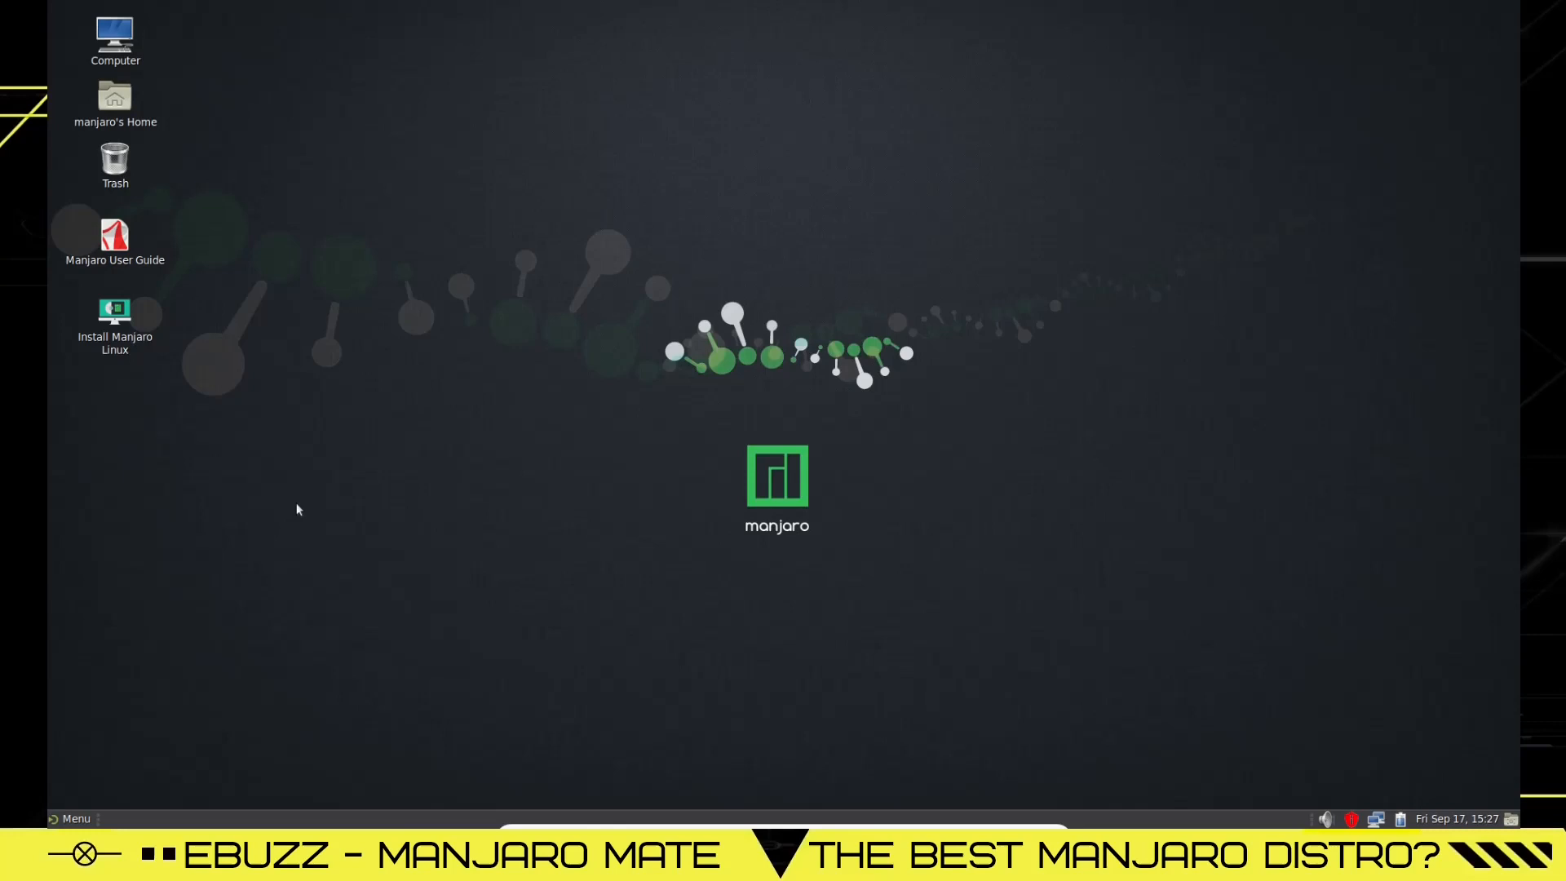
- Launch the Main Menu editor from the application menu's right-click options
{"action": "left_click", "coordinate": [64, 821]}
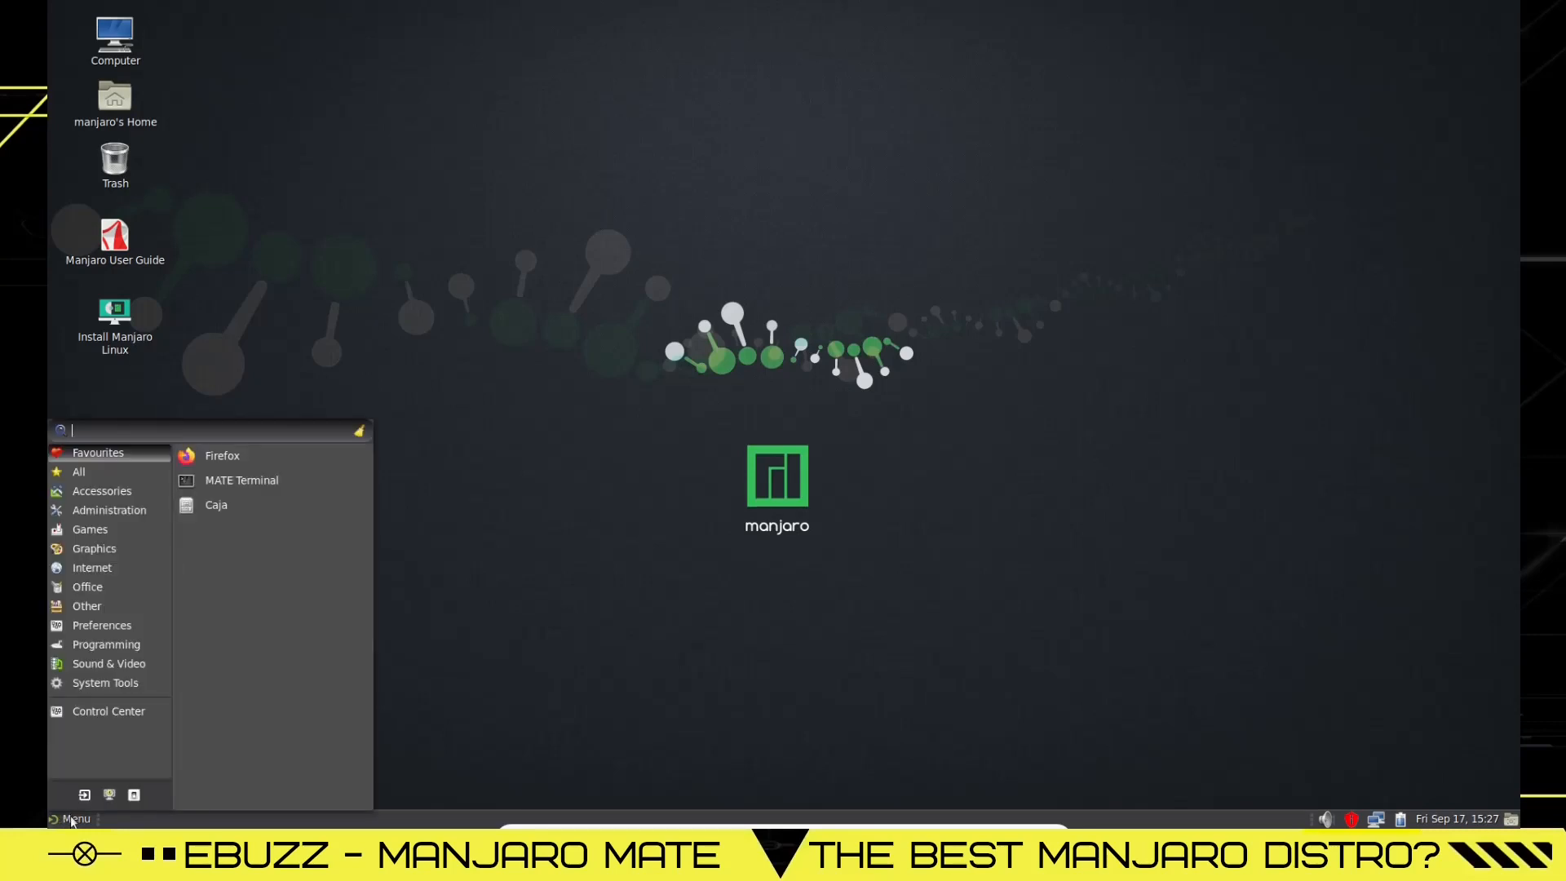
{"action": "left_click", "coordinate": [69, 819]}
{"action": "right_click", "coordinate": [70, 819]}
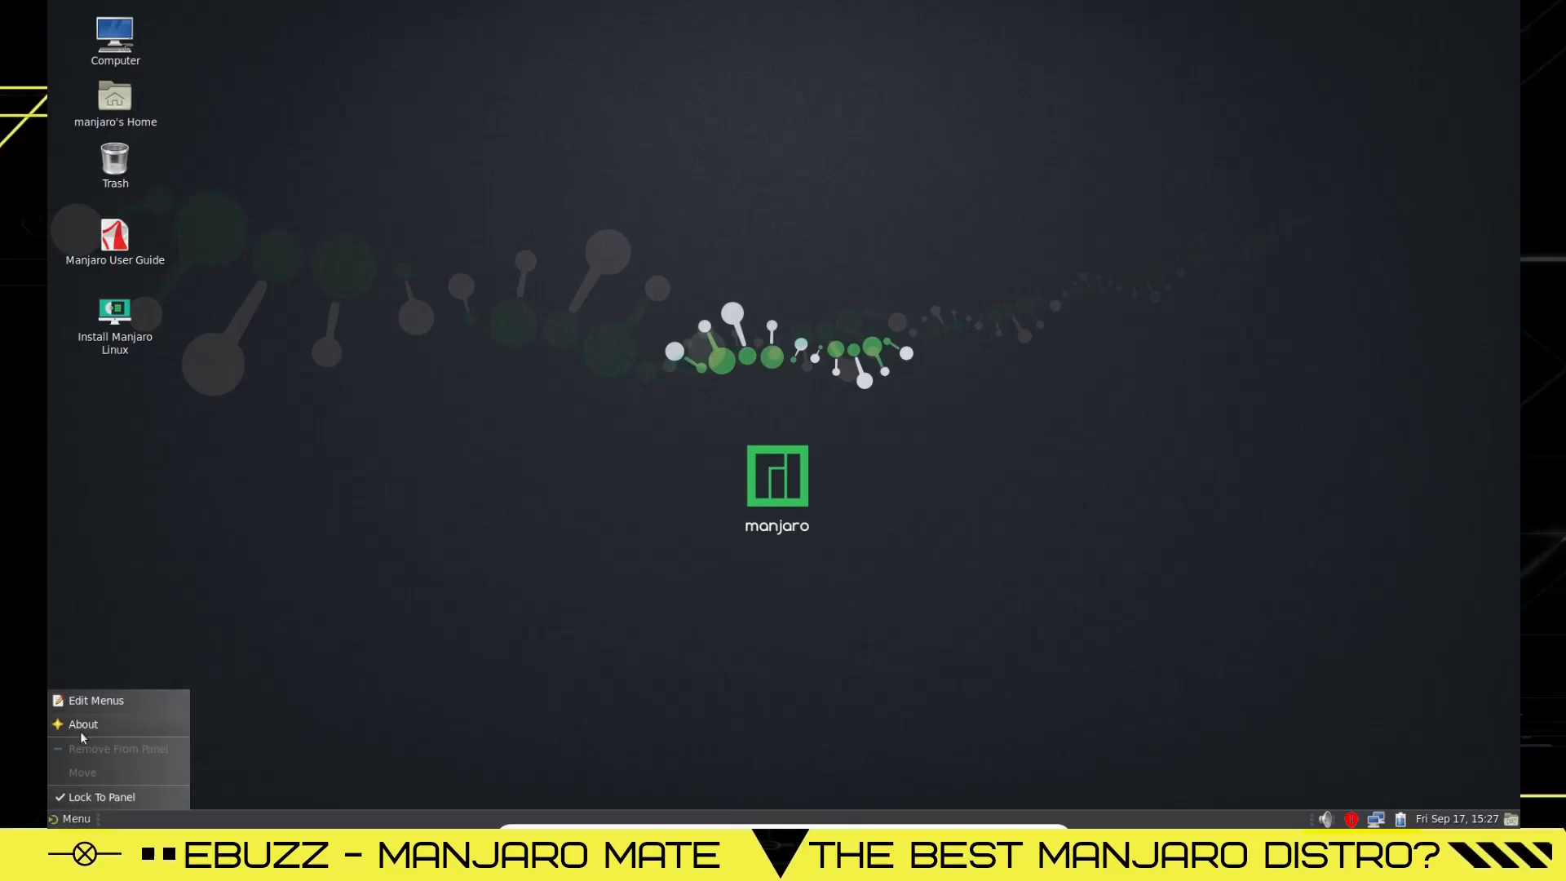
{"action": "left_click", "coordinate": [97, 699]}
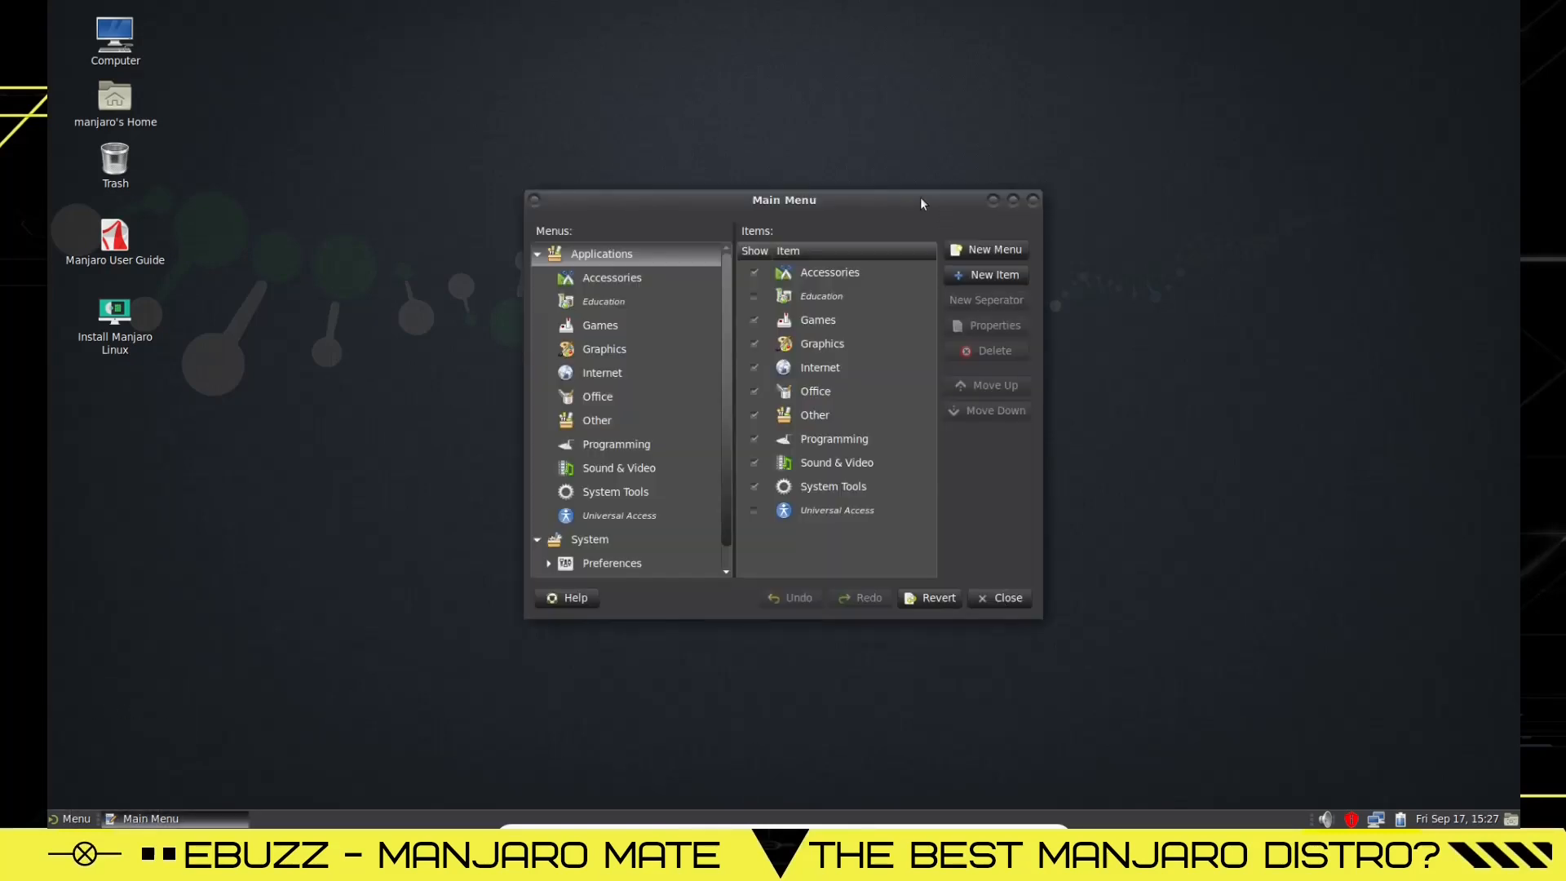
{"action": "left_click_drag", "start_coordinate": [865, 208], "coordinate": [760, 147]}
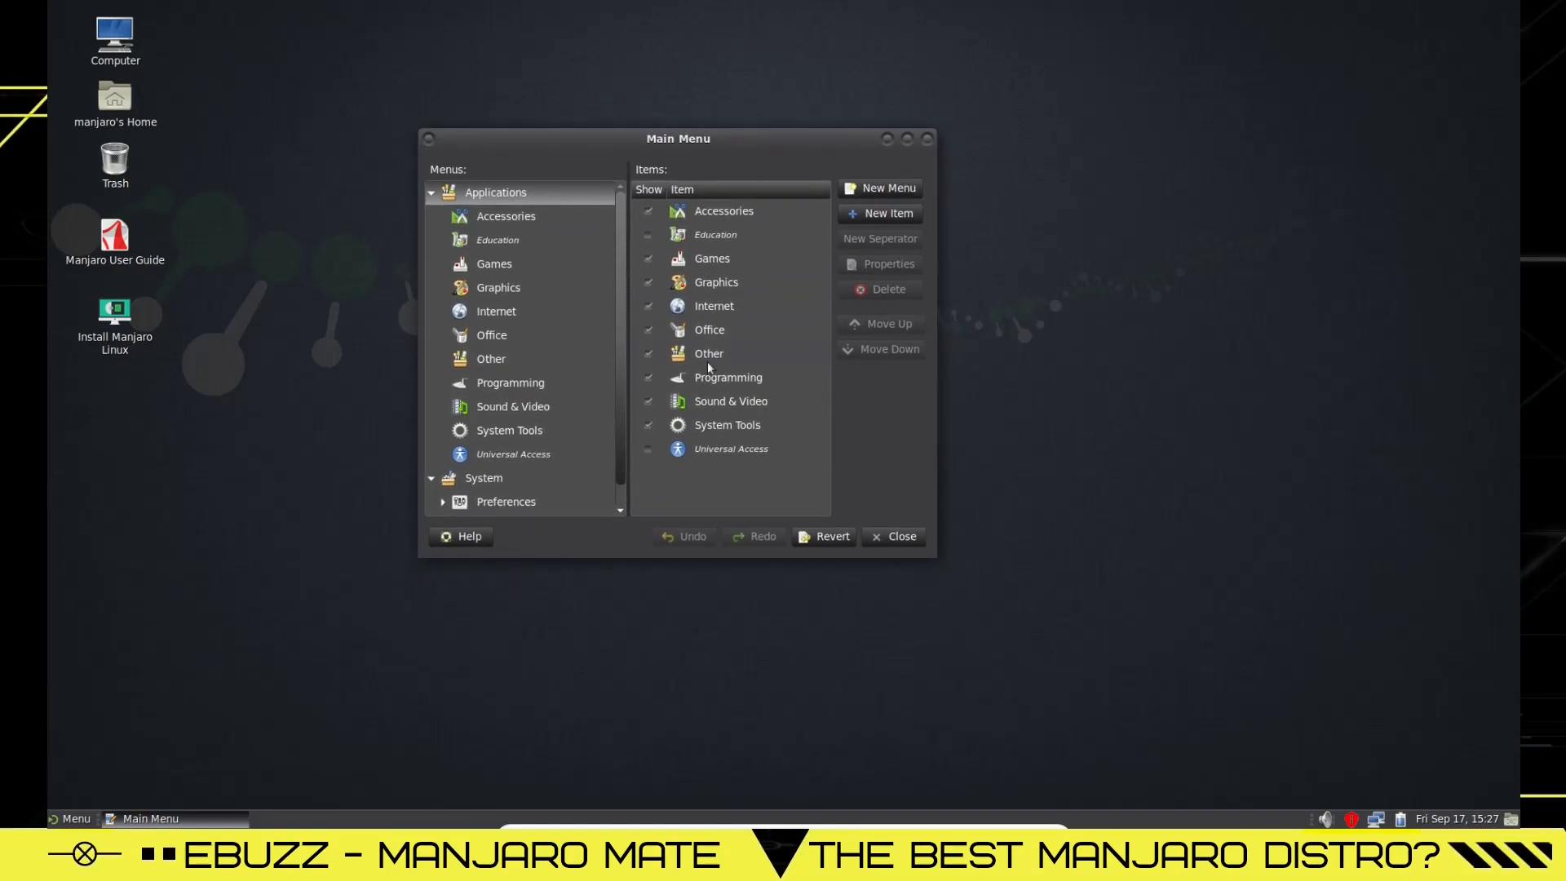
- In the Internet category, hide Avahi SSH and VNC Server Browsers, then close the editor
{"action": "left_click", "coordinate": [495, 220]}
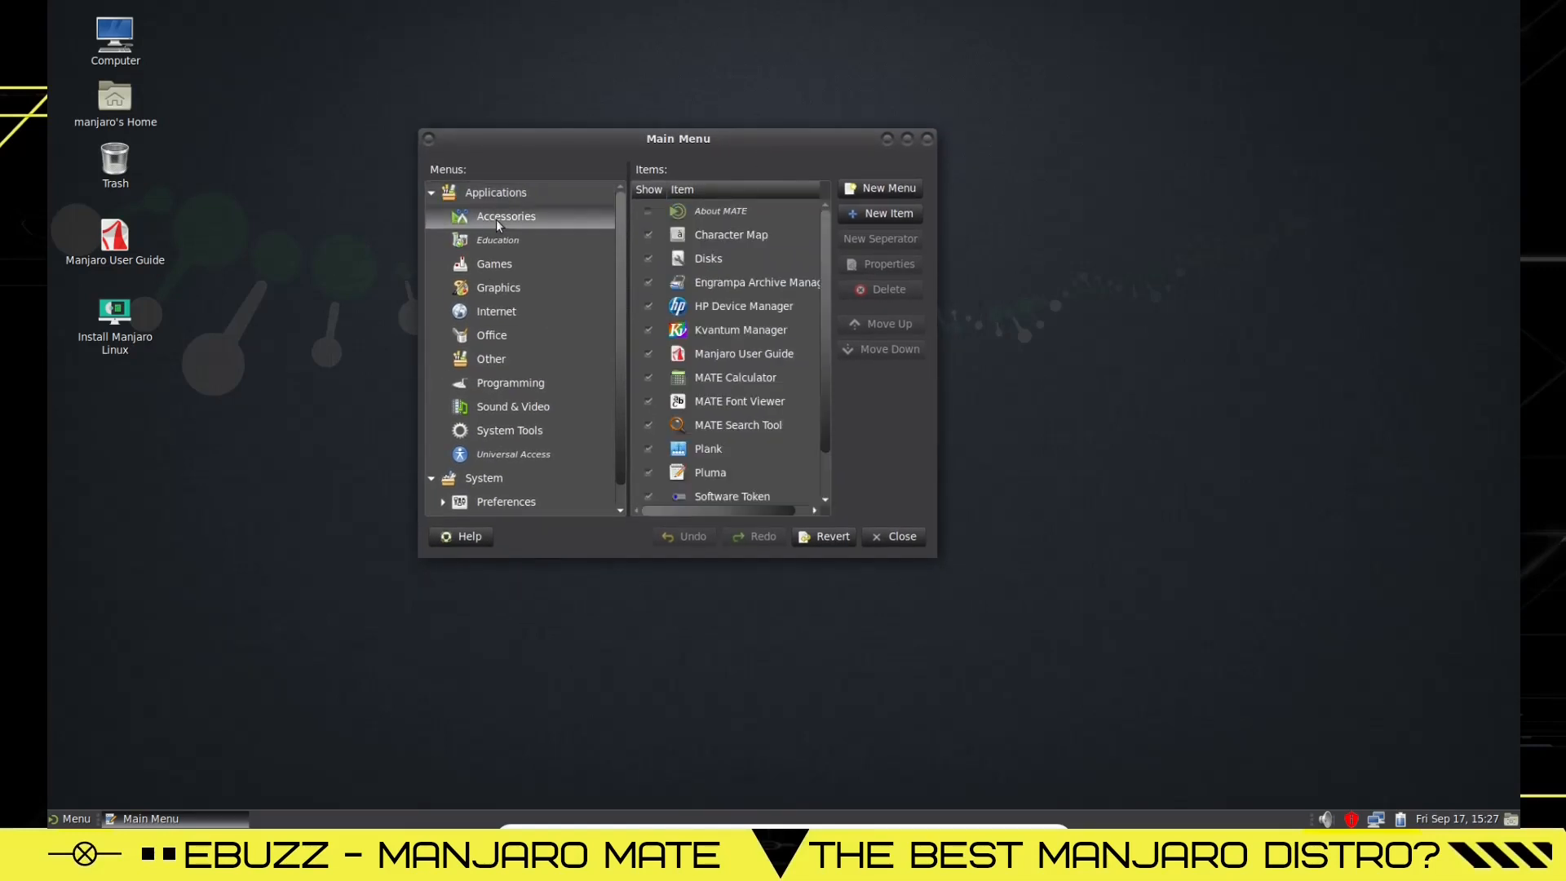
{"action": "left_click", "coordinate": [492, 266]}
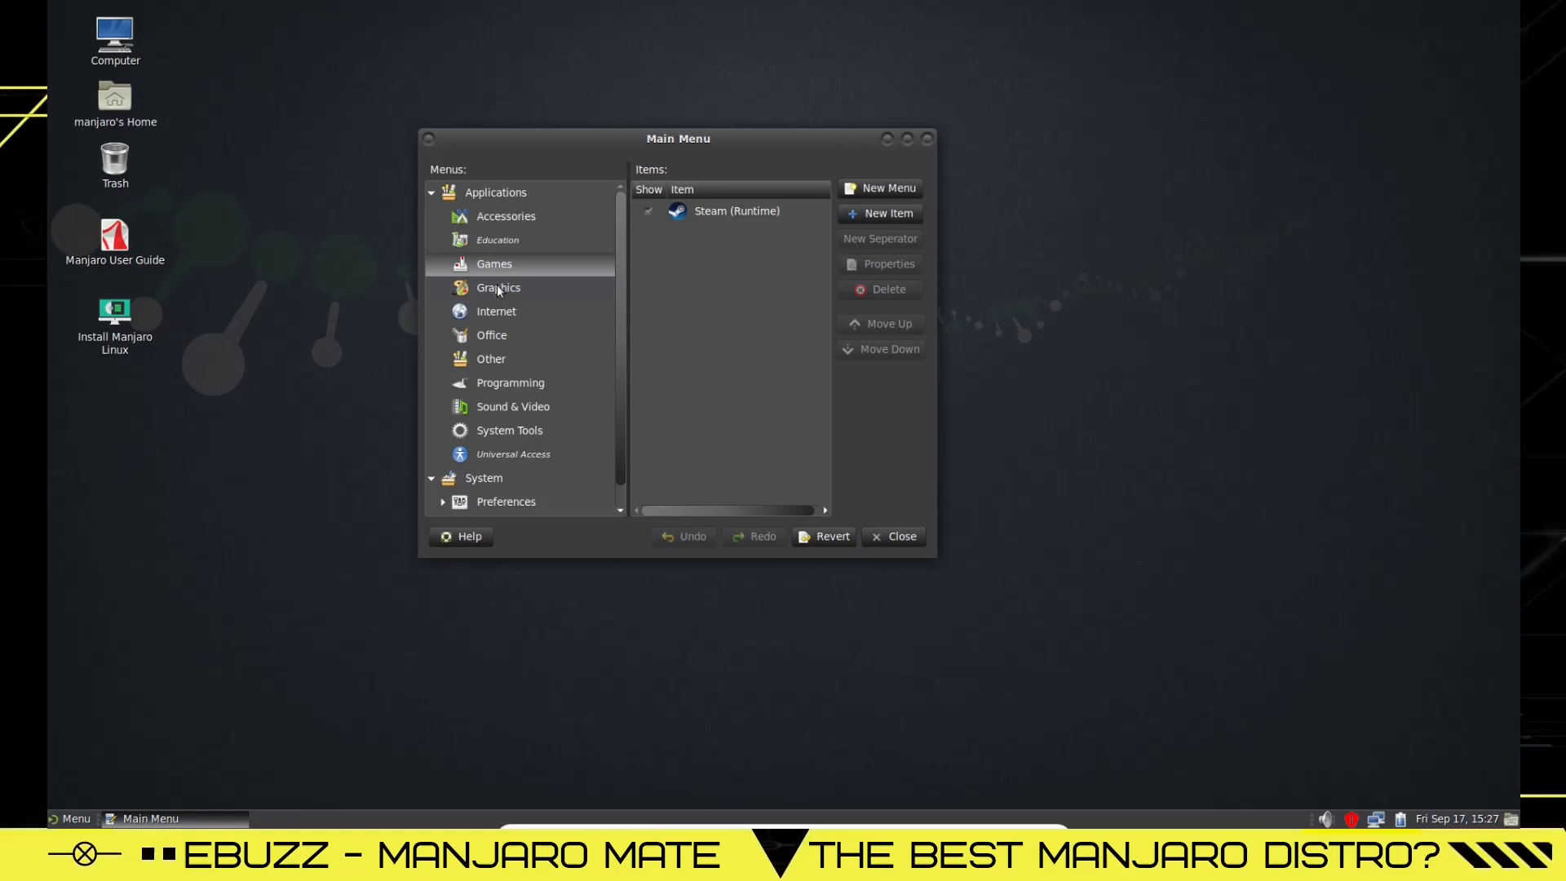
{"action": "left_click", "coordinate": [497, 288]}
{"action": "left_click", "coordinate": [495, 313]}
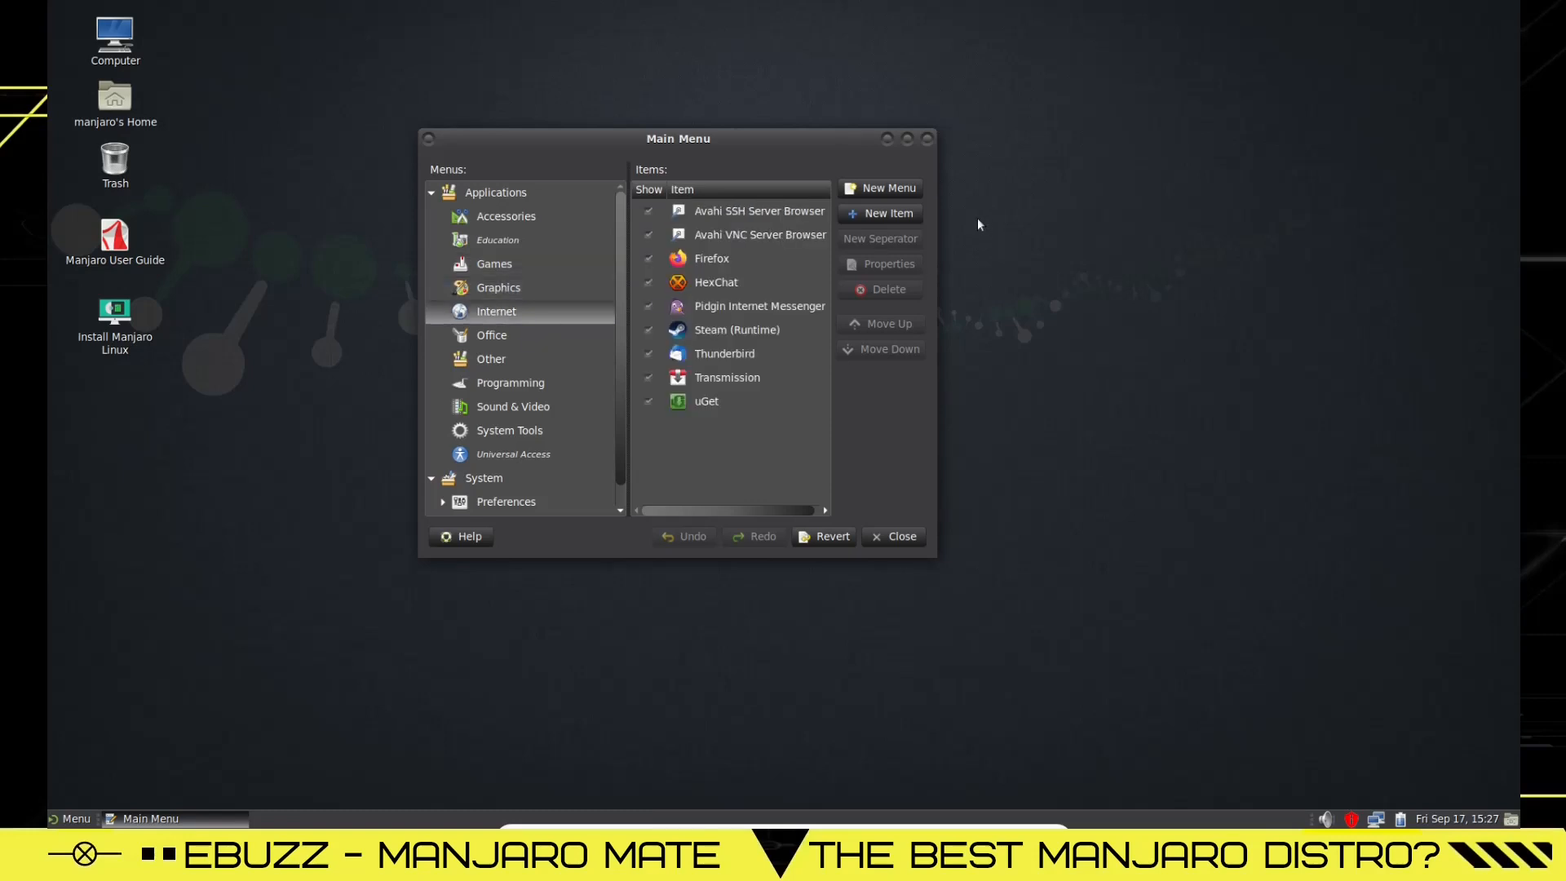
{"action": "left_click", "coordinate": [648, 211]}
{"action": "left_click", "coordinate": [647, 233]}
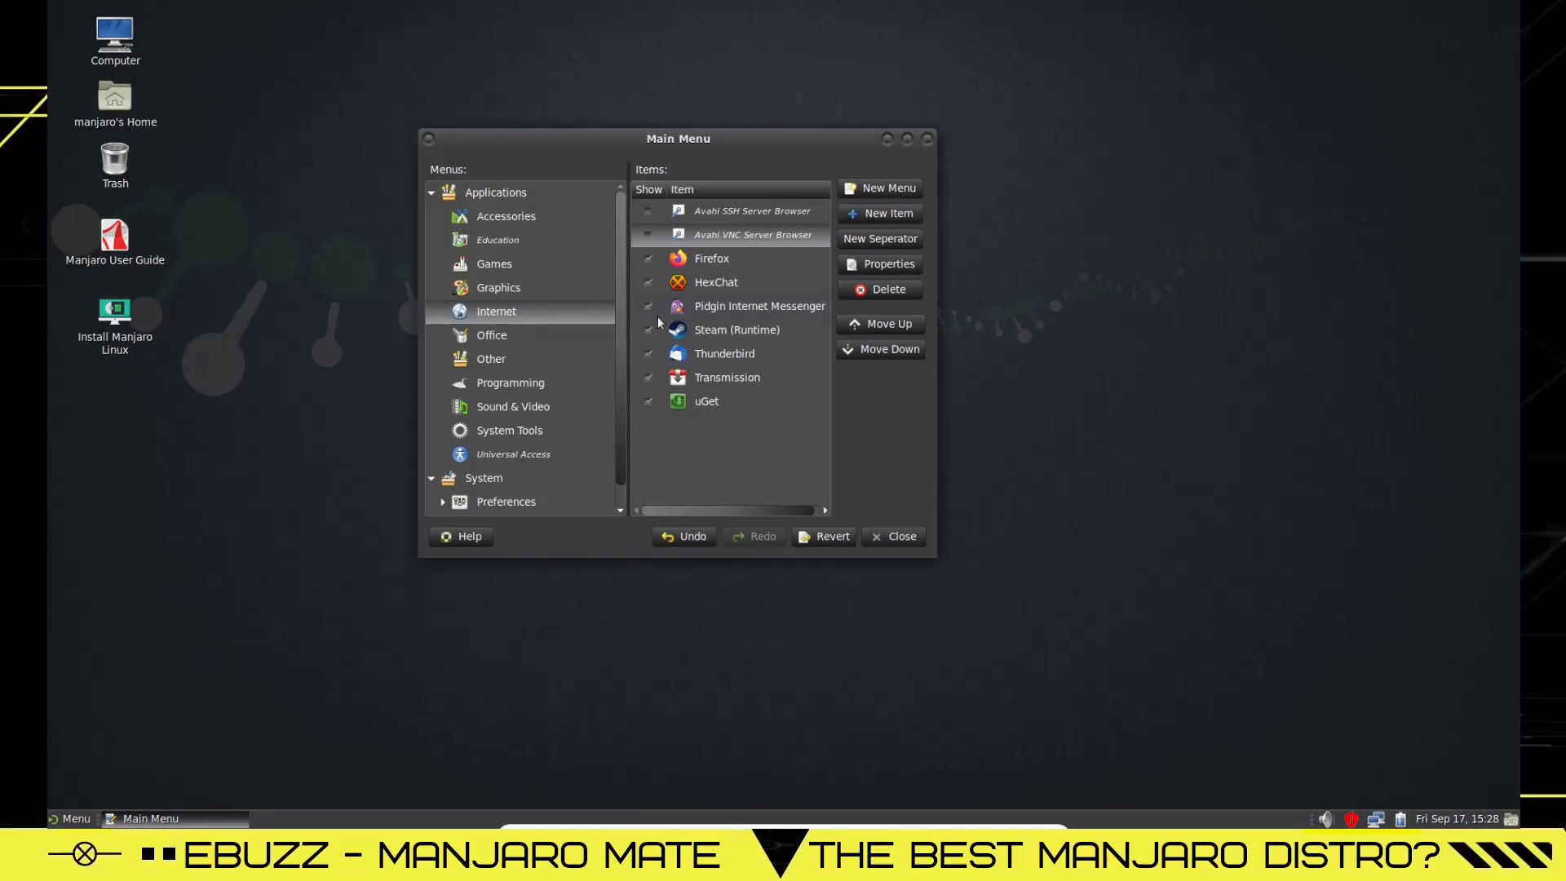
{"action": "left_click", "coordinate": [927, 143]}
{"action": "left_click", "coordinate": [71, 818]}
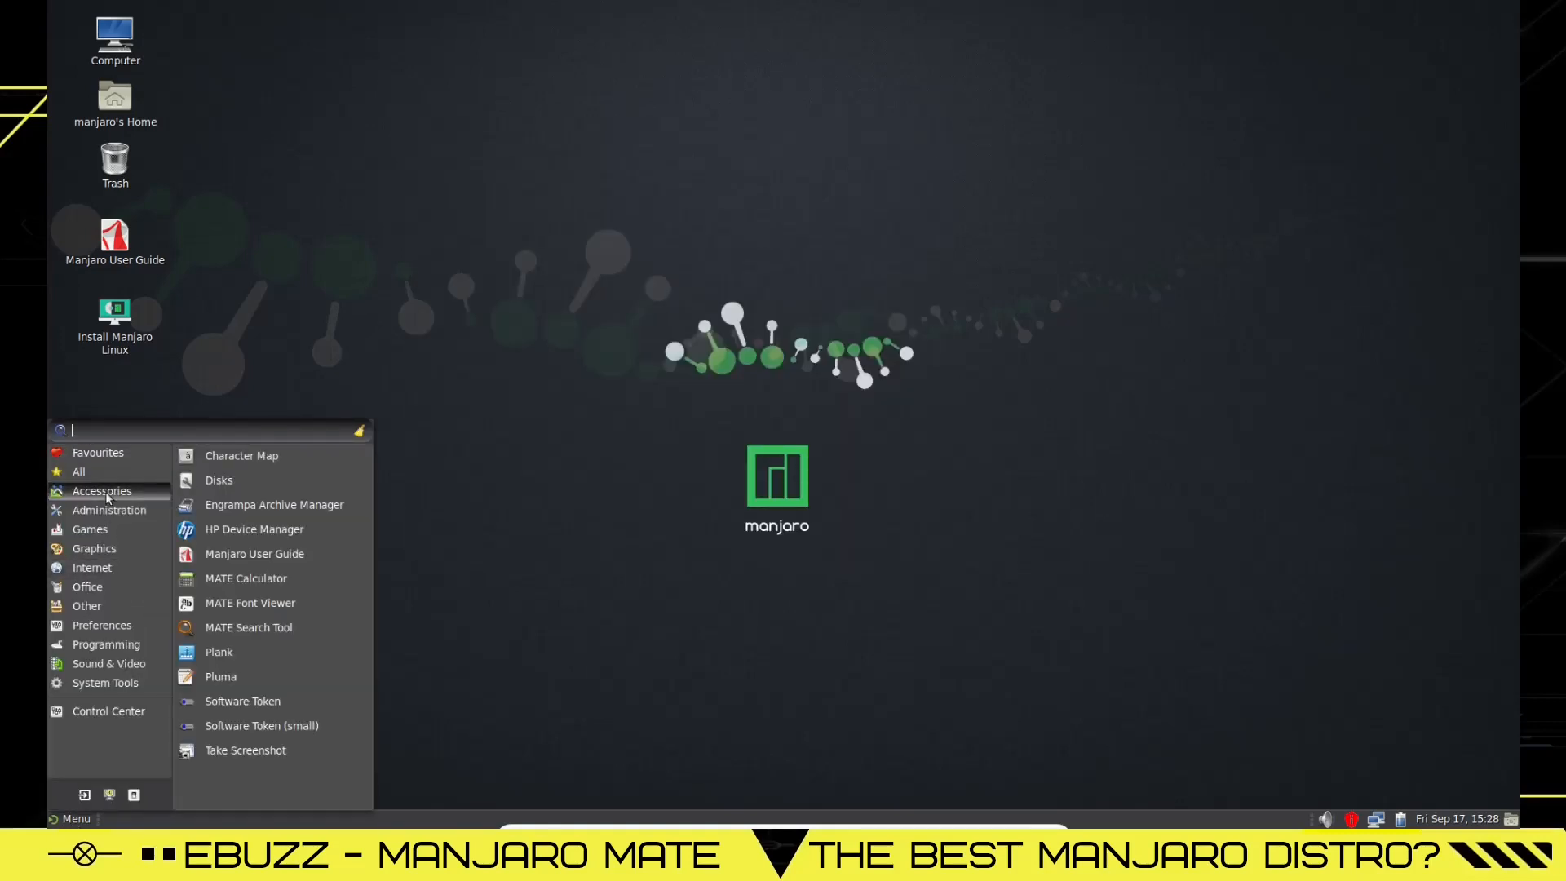
- Start the Plank dock from Accessories and reopen the application menu
{"action": "mouse_move", "coordinate": [102, 491]}
{"action": "left_click", "coordinate": [216, 652]}
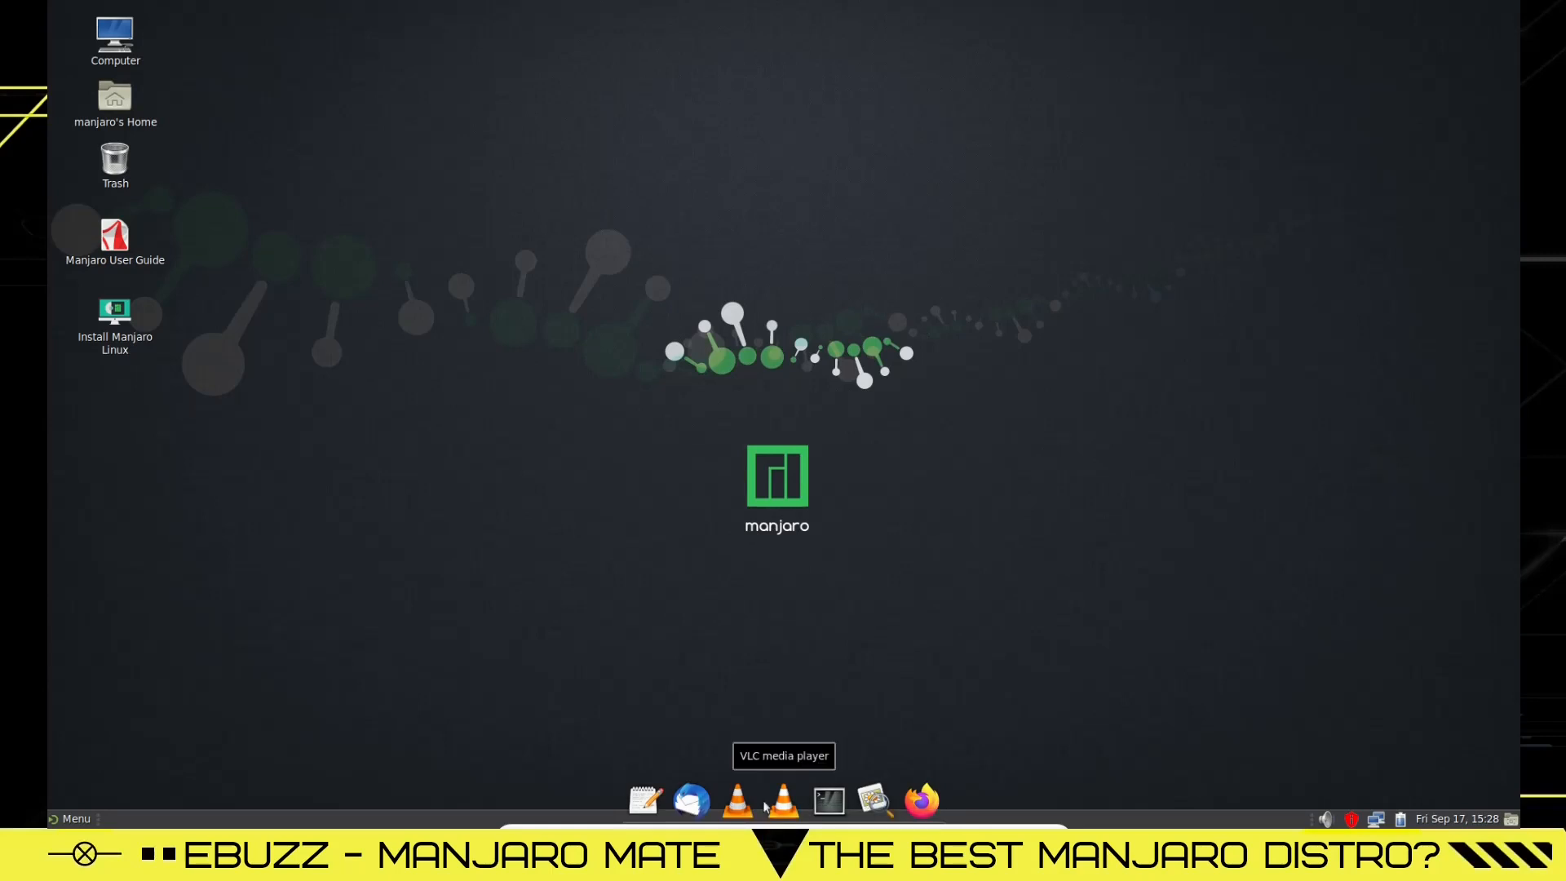
{"action": "key", "text": "super"}
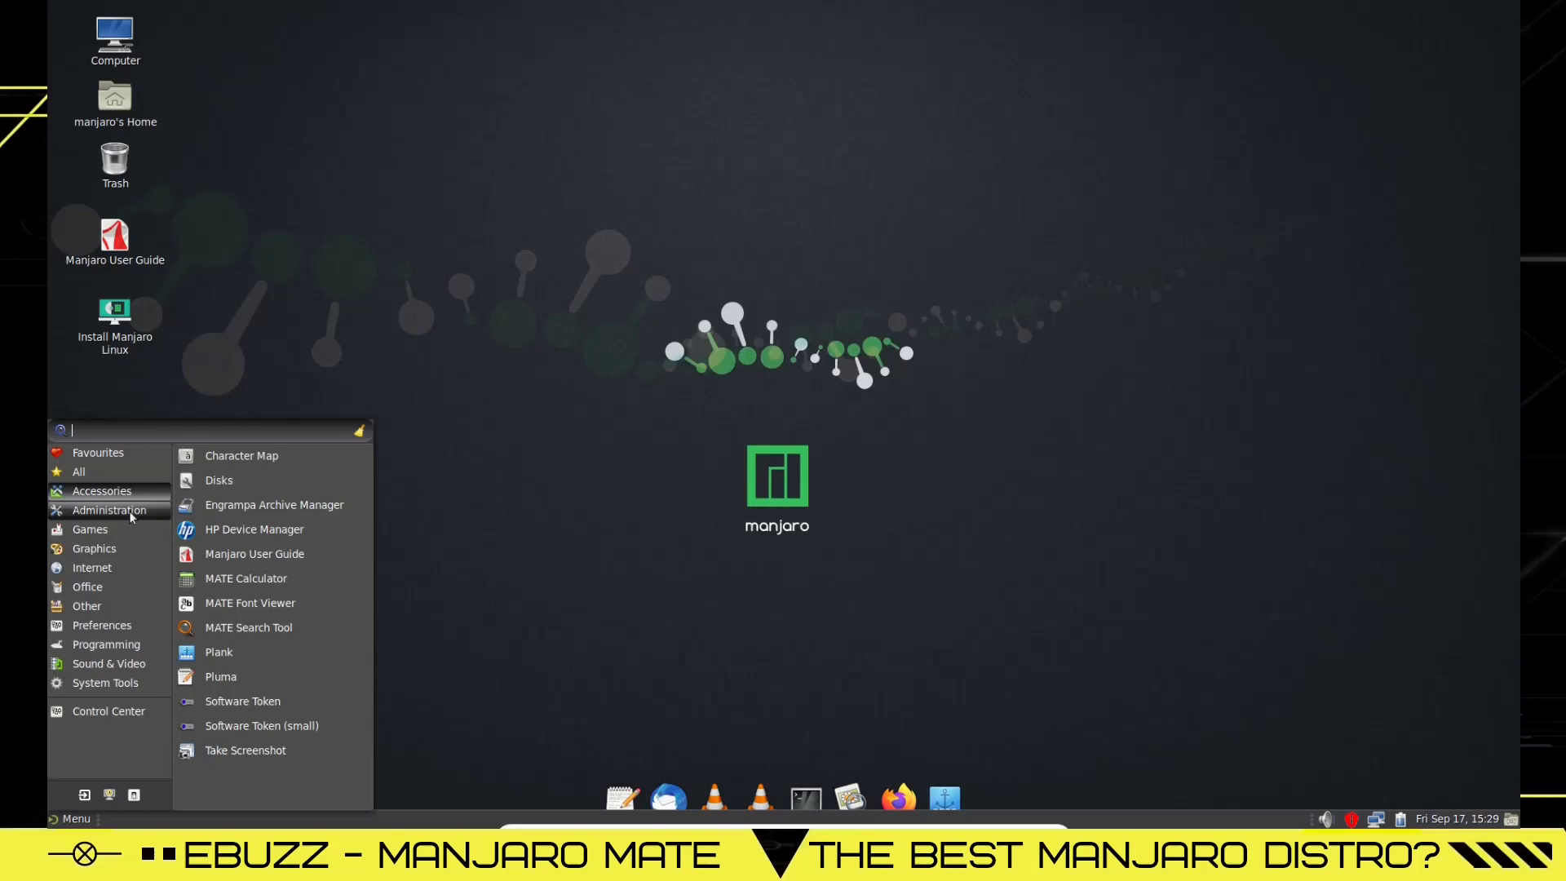
- Launch Add/Remove Software and glance at the Installed, Updates and Browse views
{"action": "mouse_move", "coordinate": [108, 510]}
{"action": "left_click", "coordinate": [234, 457]}
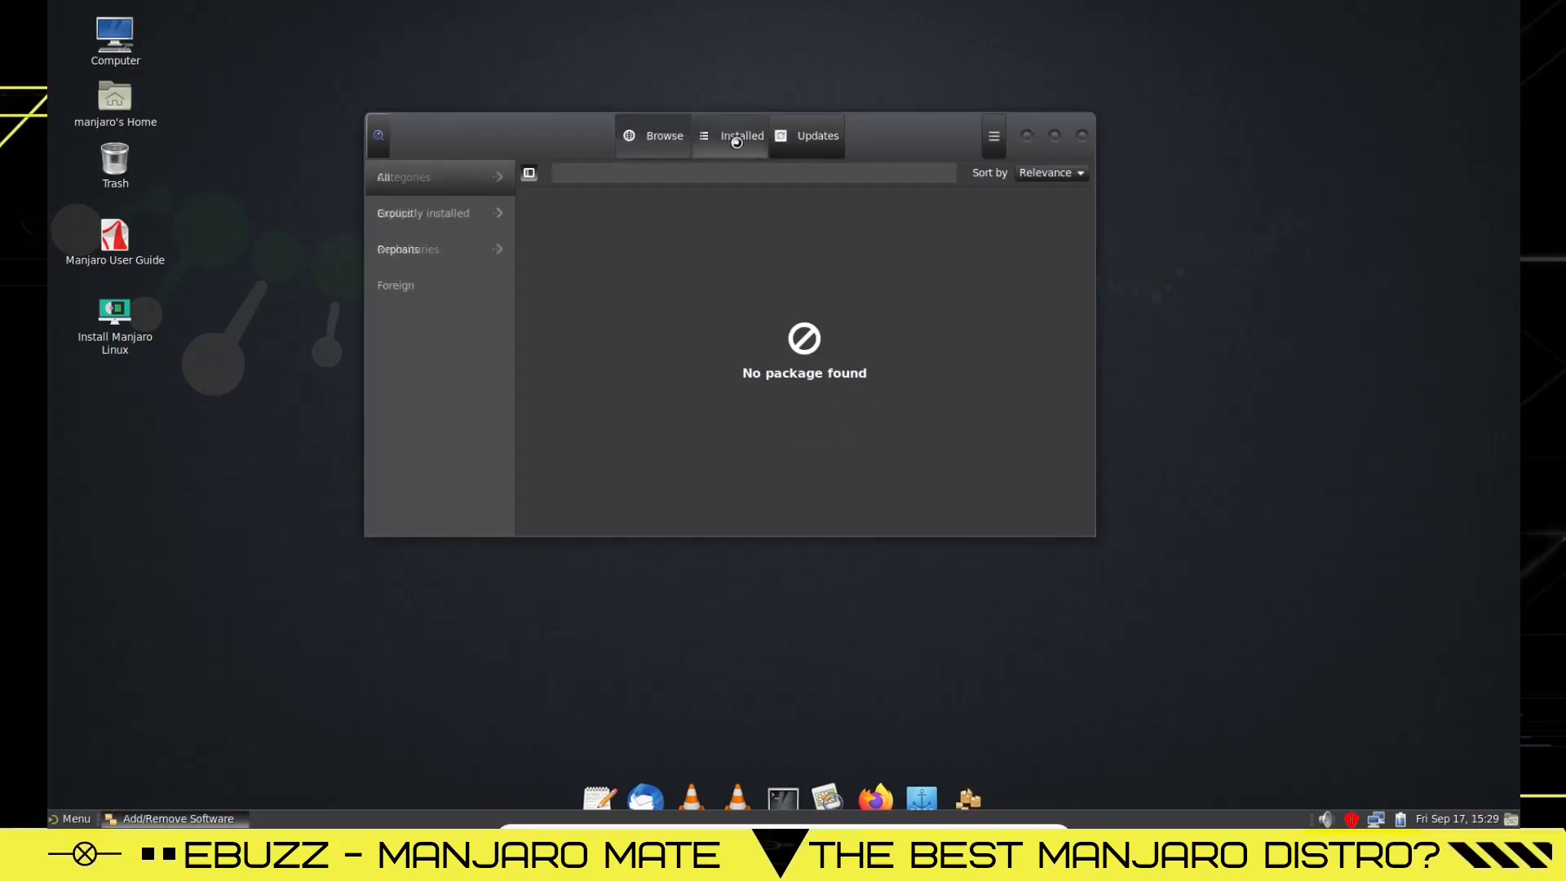
{"action": "left_click", "coordinate": [740, 136]}
{"action": "left_click", "coordinate": [815, 136]}
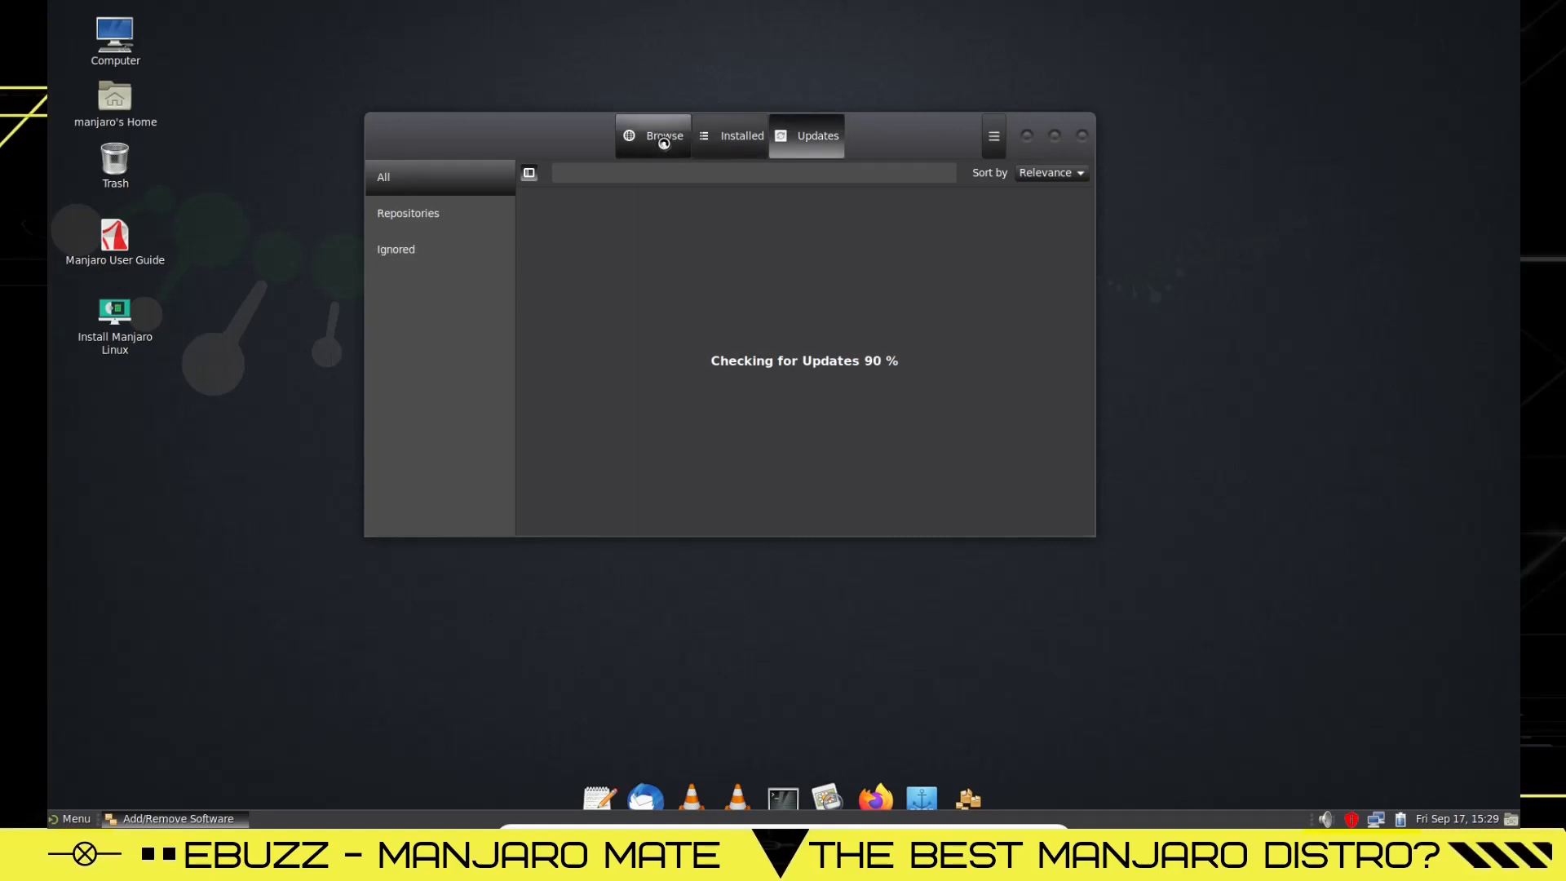
{"action": "left_click", "coordinate": [664, 135]}
{"action": "left_click", "coordinate": [994, 137]}
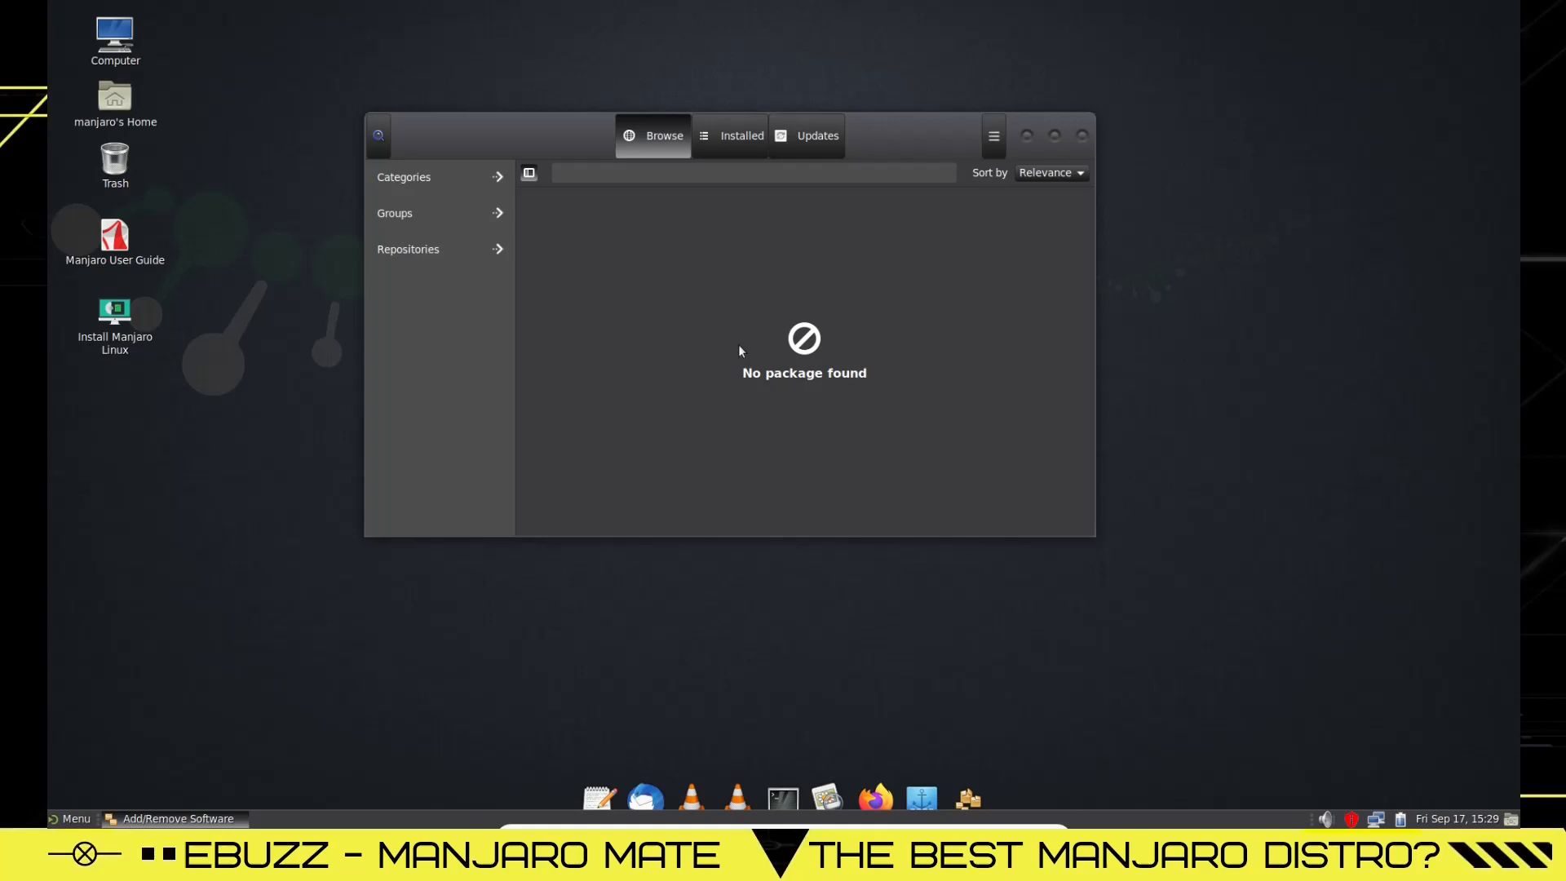
- In Preferences, enable AUR support under Third Party and refresh the mirror list
{"action": "left_click", "coordinate": [993, 143]}
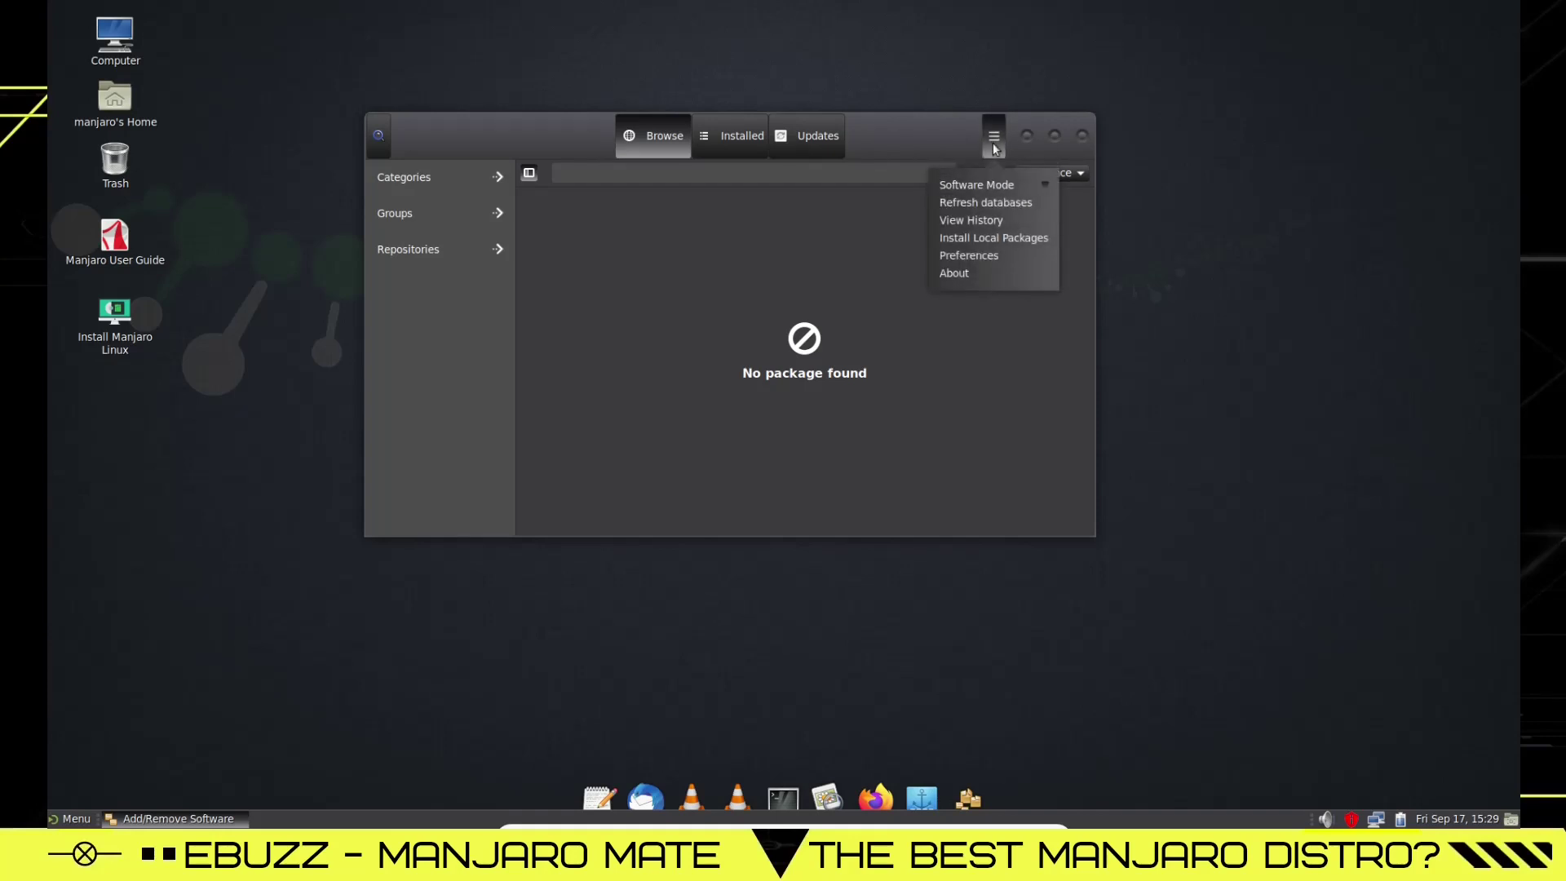
{"action": "left_click", "coordinate": [975, 256]}
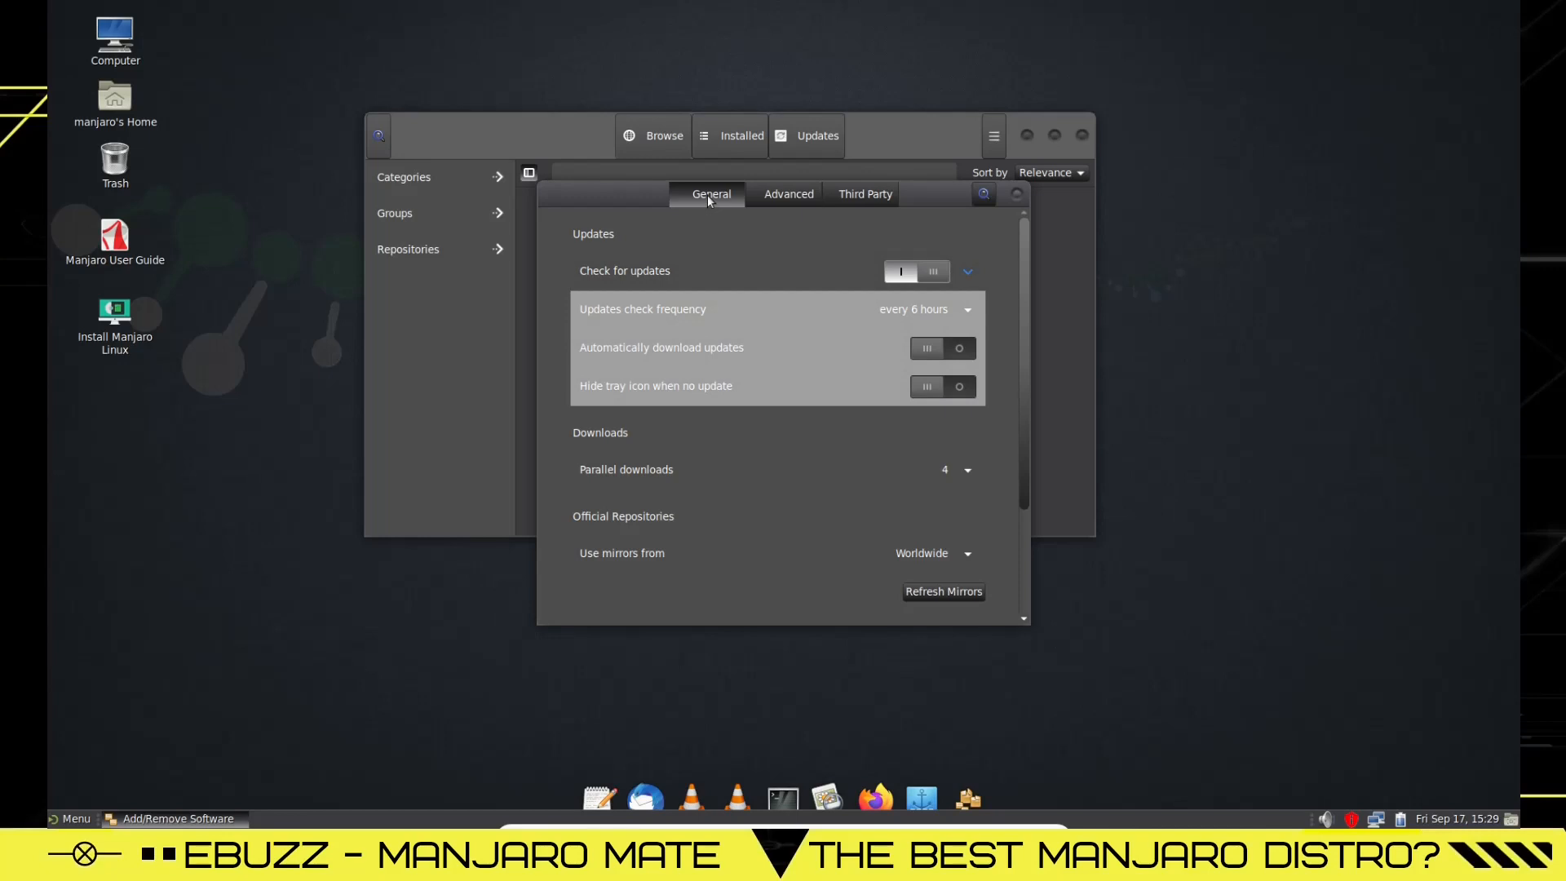
{"action": "left_click", "coordinate": [865, 193]}
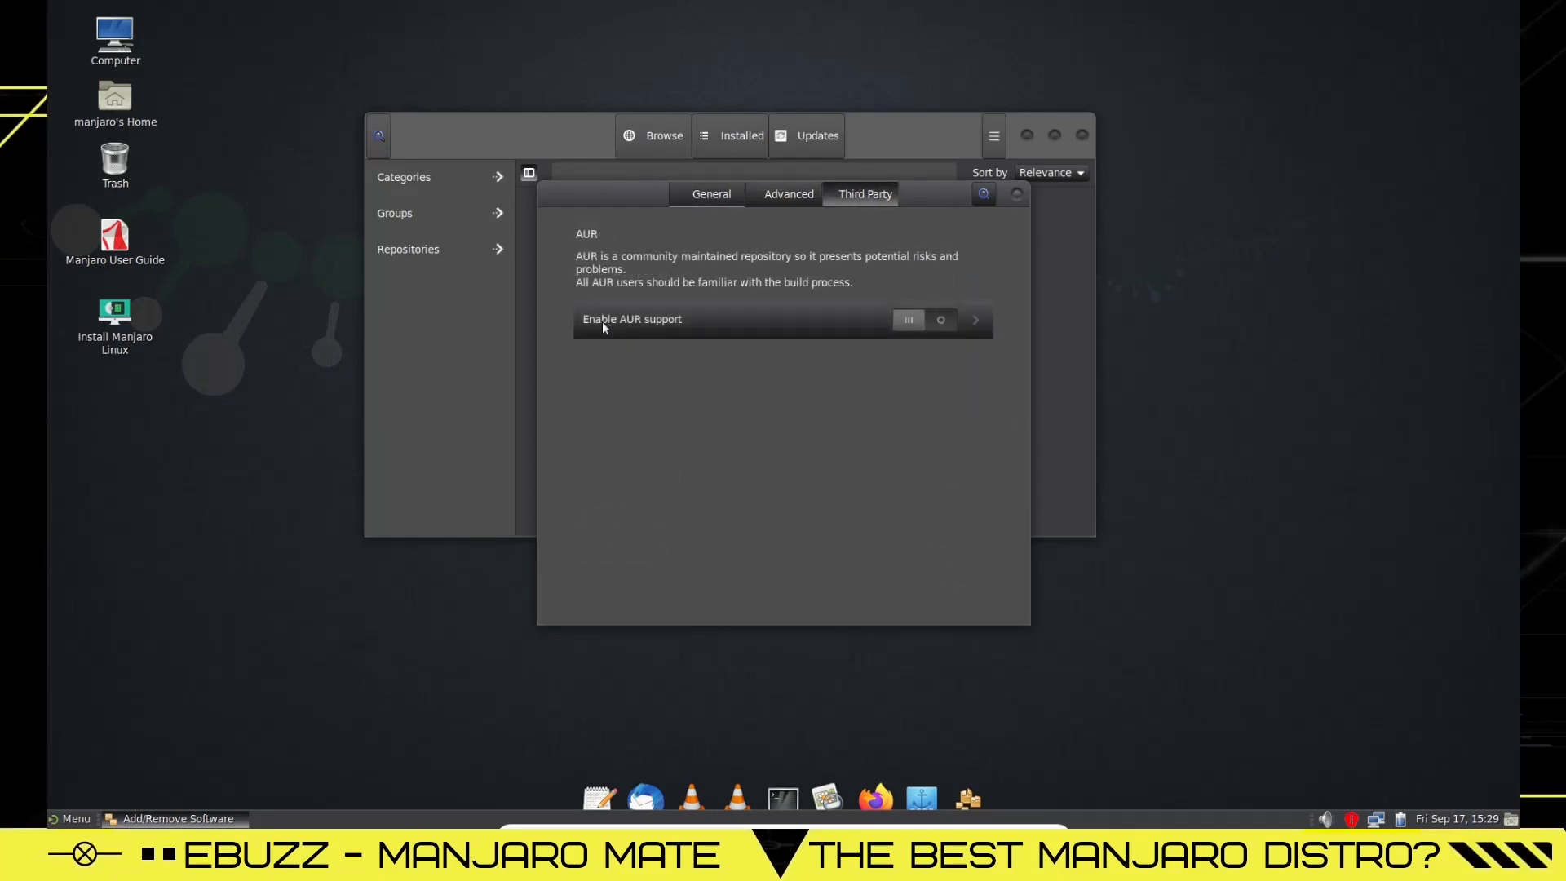
{"action": "left_click", "coordinate": [944, 325]}
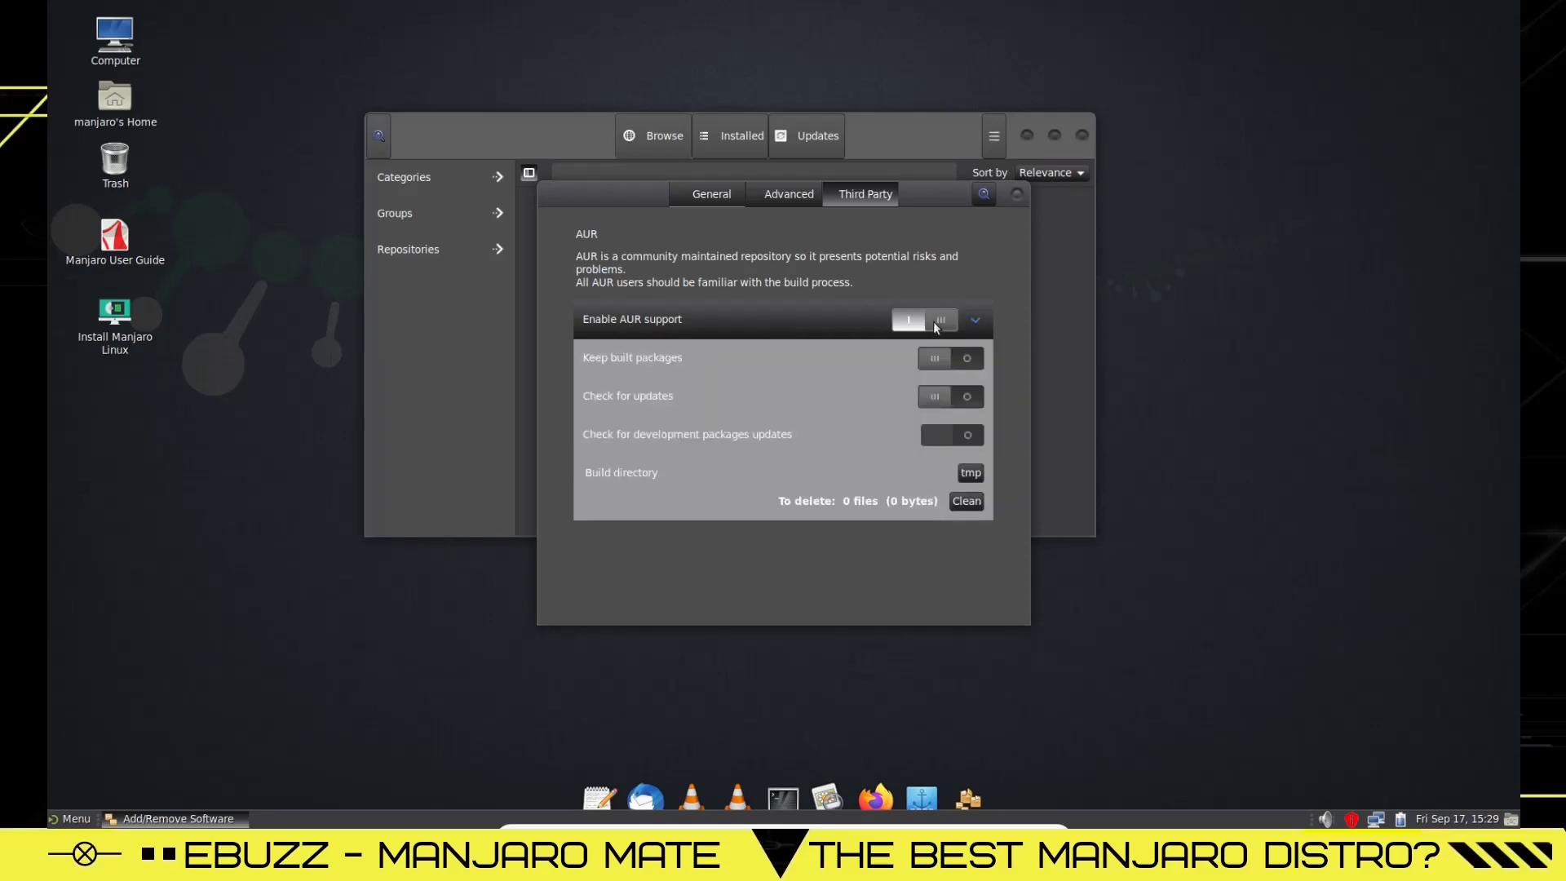
{"action": "left_click", "coordinate": [711, 194]}
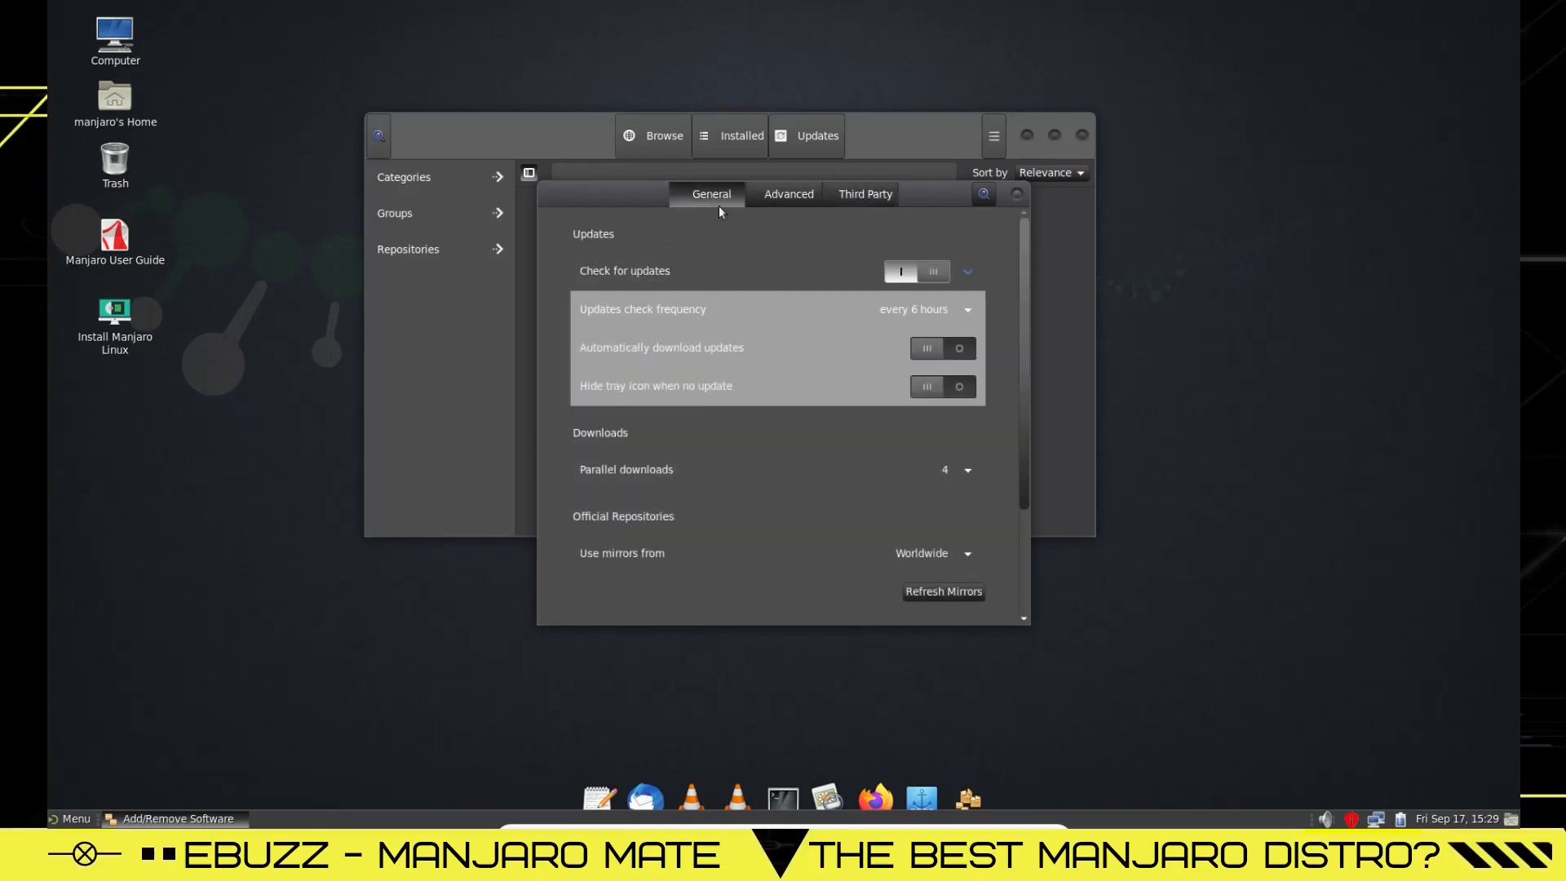
{"action": "scroll", "coordinate": [597, 409], "scroll_direction": "down", "scroll_amount": 5}
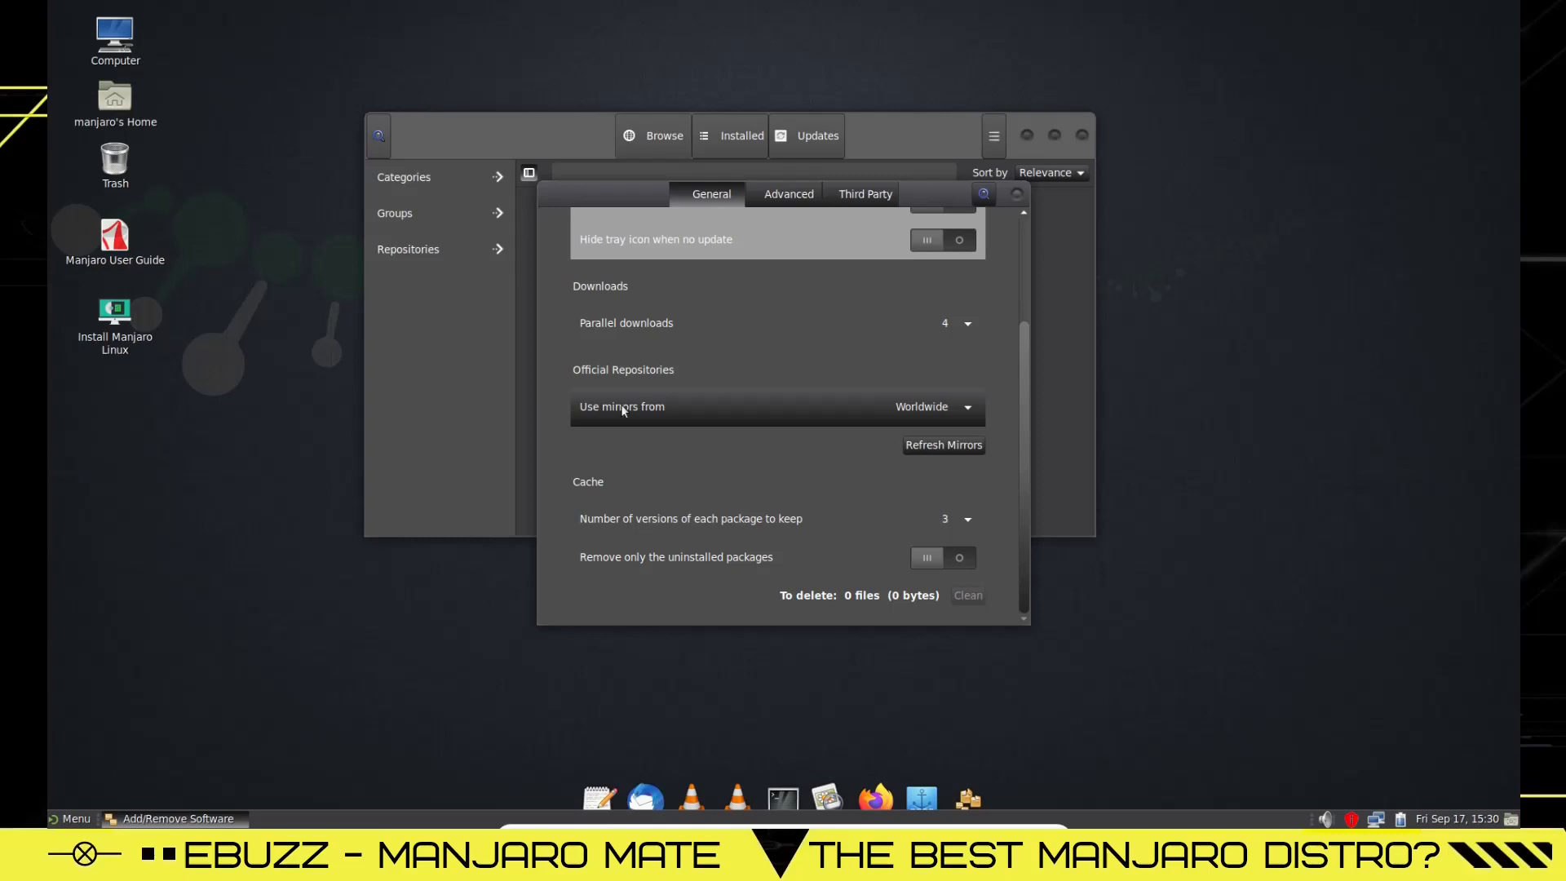
{"action": "left_click", "coordinate": [934, 445]}
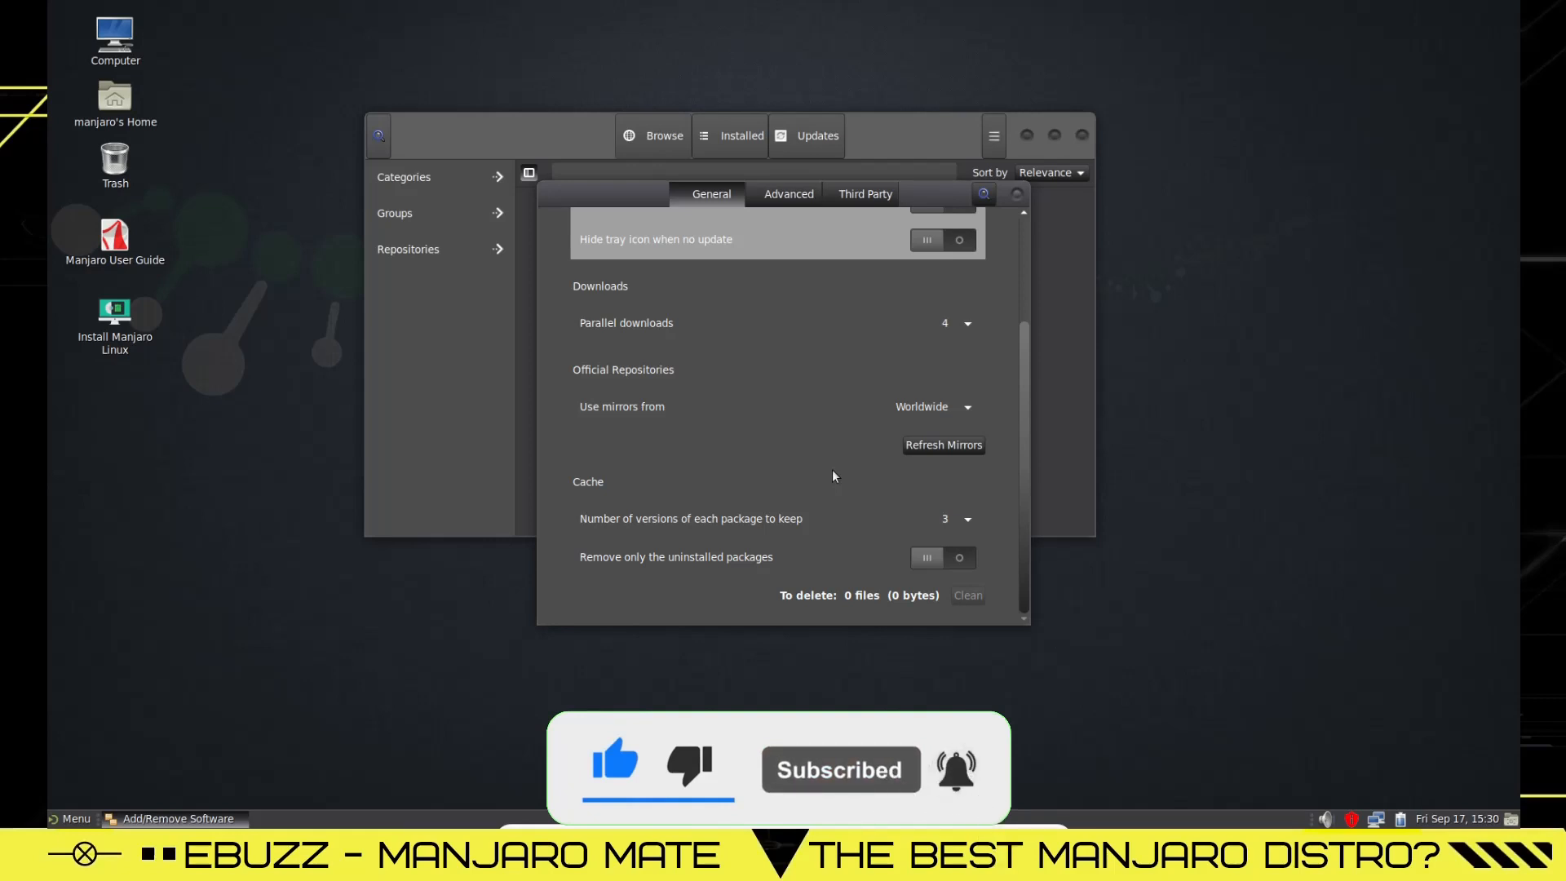
- Close Preferences, review pending updates, and start a package search for obs
{"action": "left_click", "coordinate": [1016, 197]}
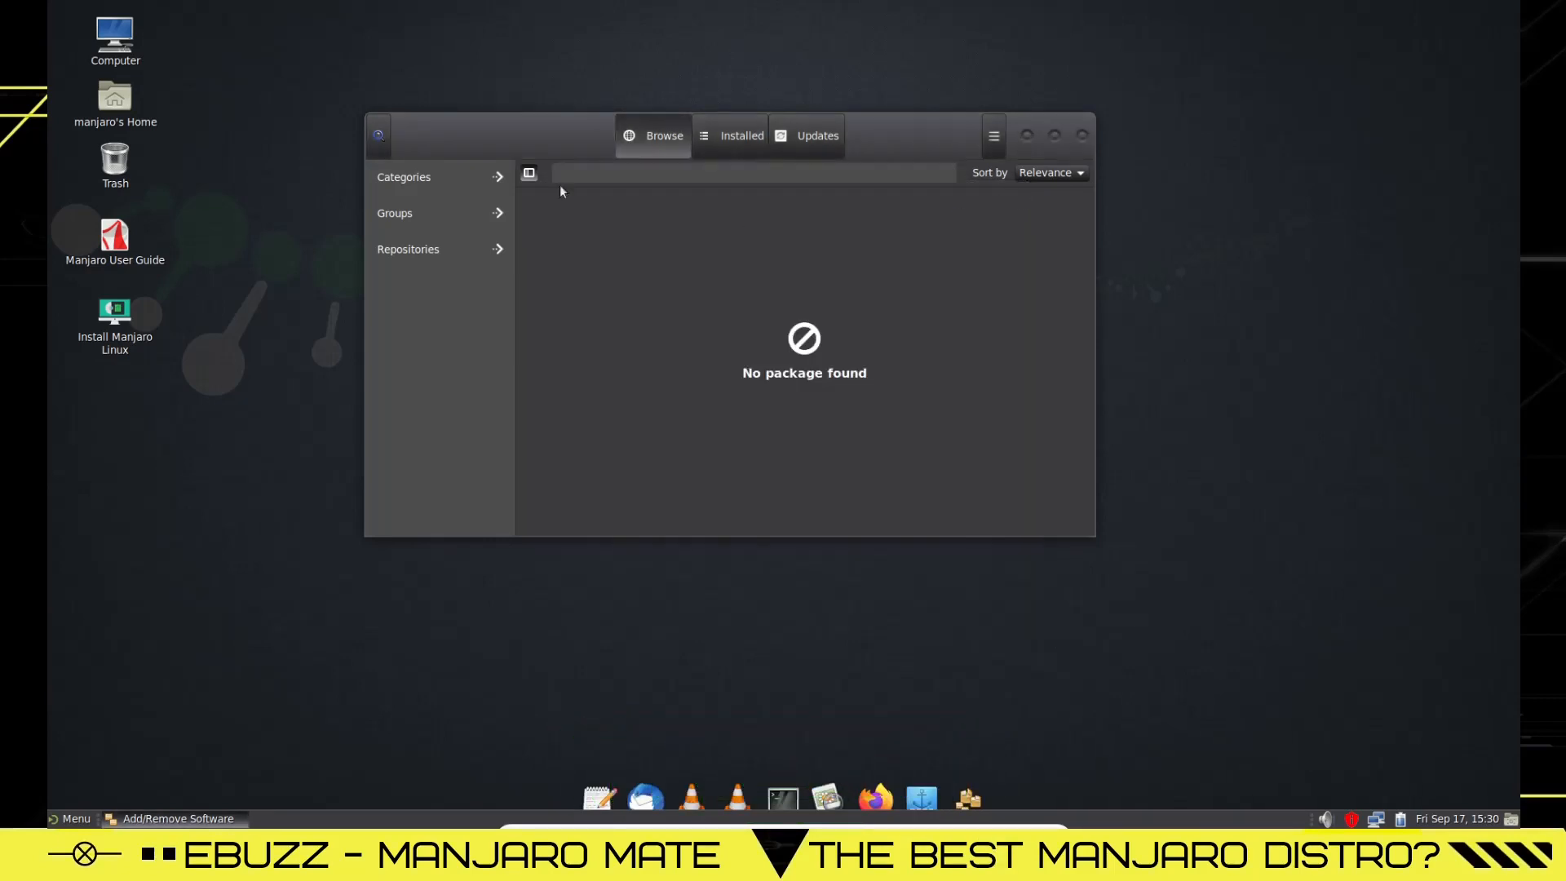
{"action": "left_click", "coordinate": [816, 135]}
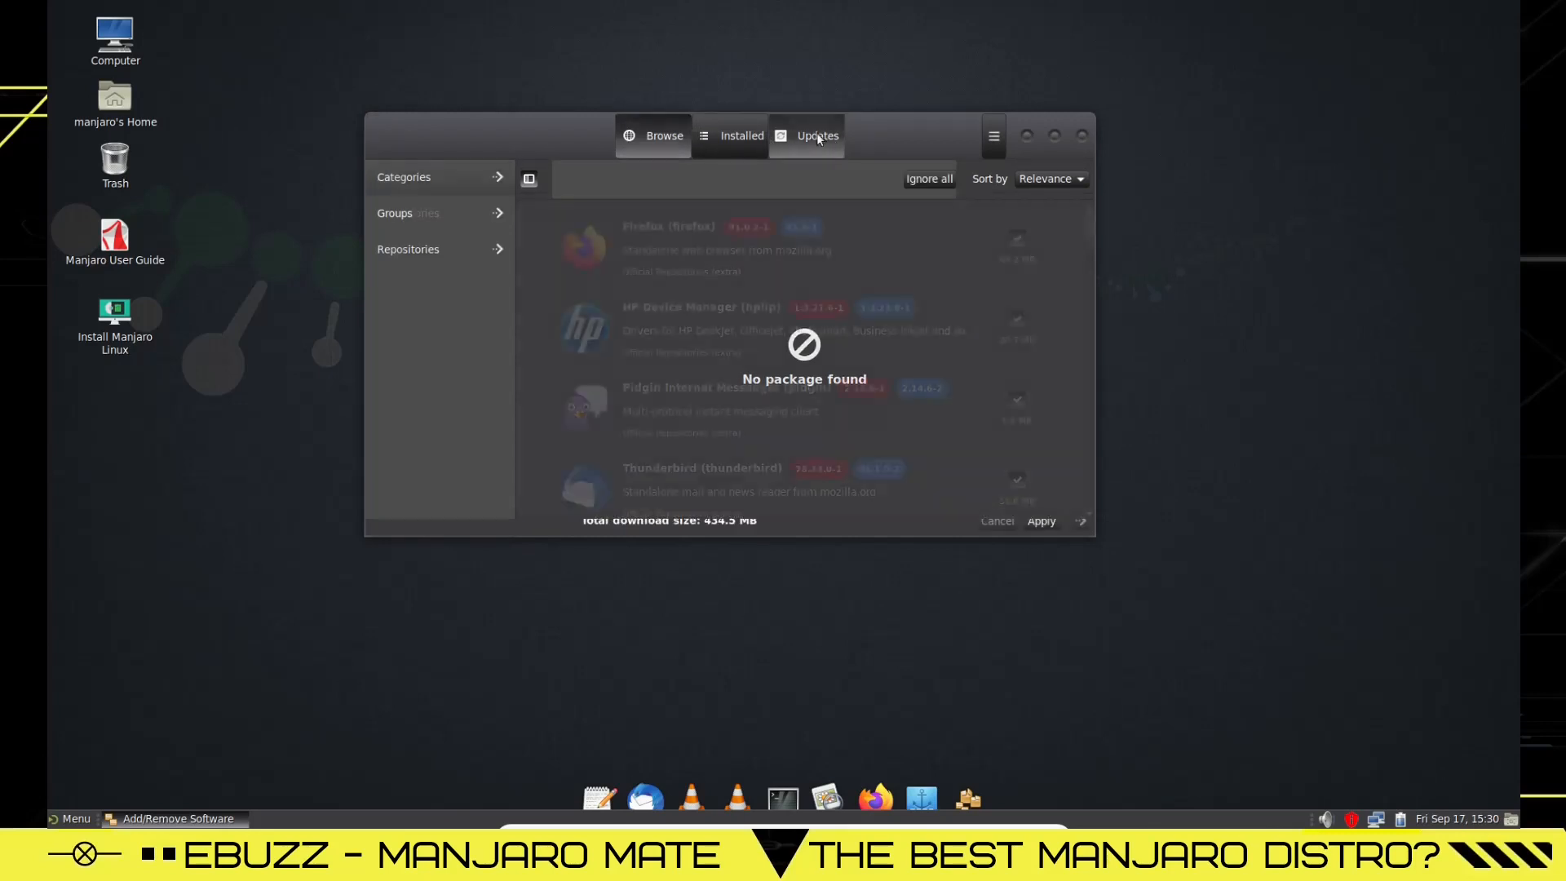
{"action": "scroll", "coordinate": [870, 334], "scroll_direction": "down", "scroll_amount": 3}
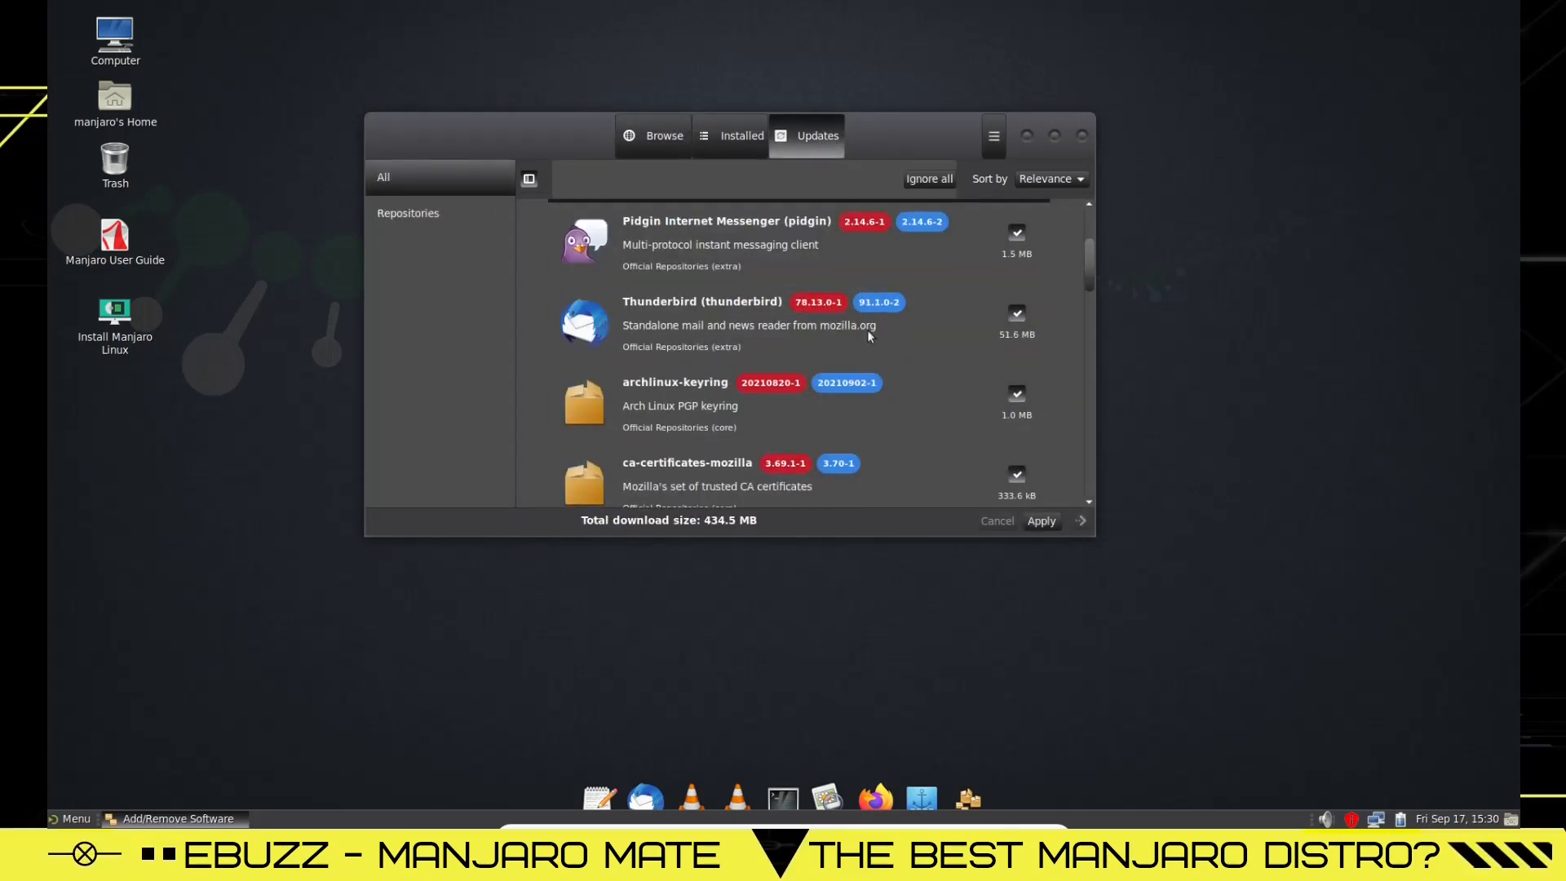
{"action": "scroll", "coordinate": [869, 334], "scroll_direction": "up", "scroll_amount": 3}
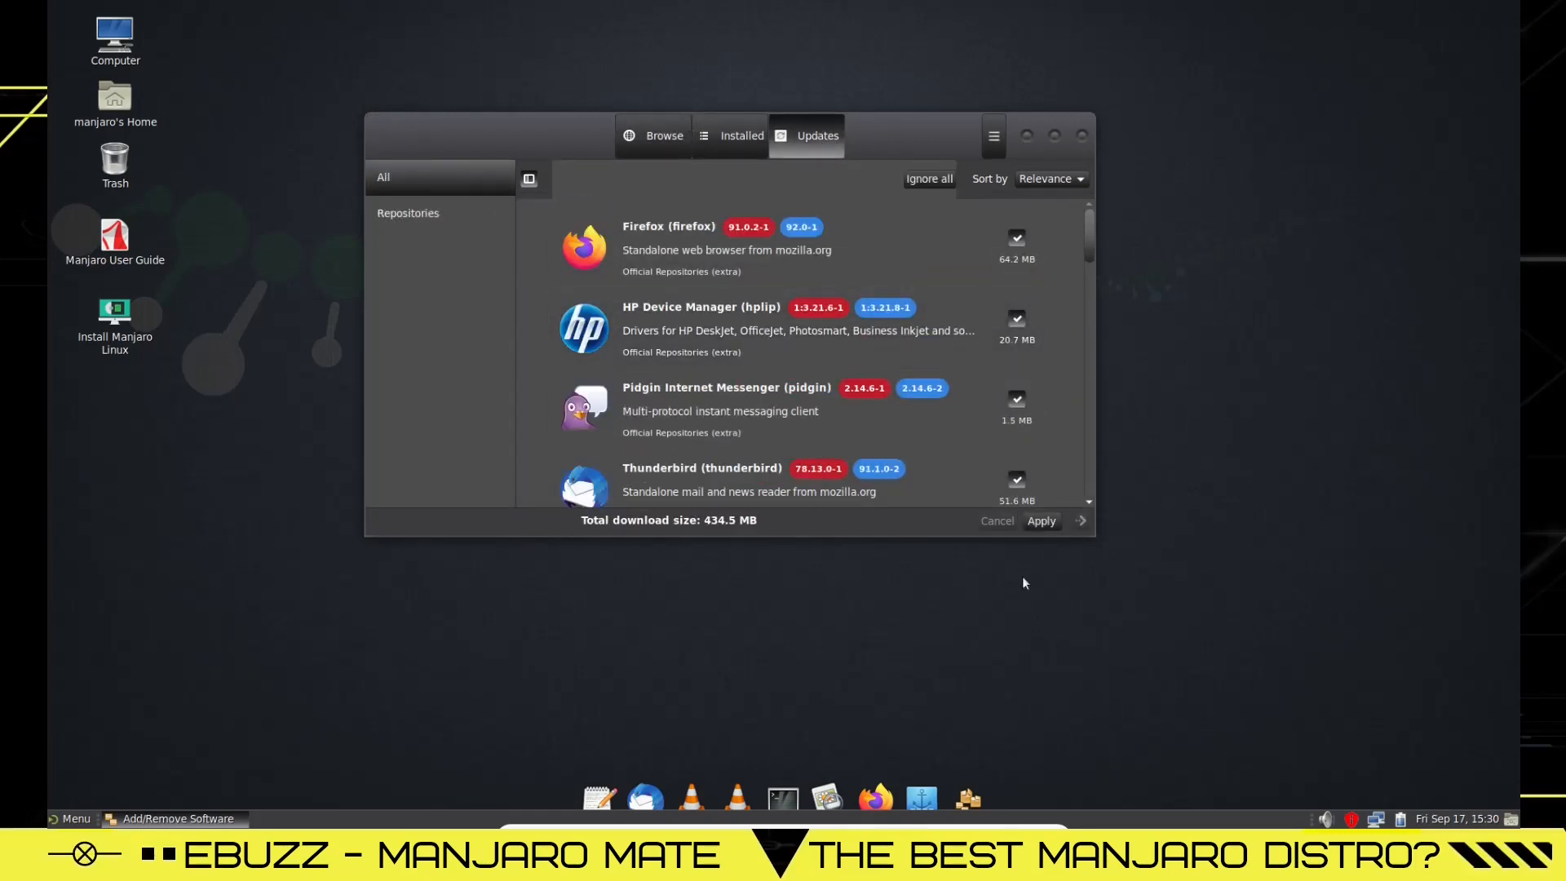
{"action": "left_click", "coordinate": [653, 138]}
{"action": "left_click", "coordinate": [380, 126]}
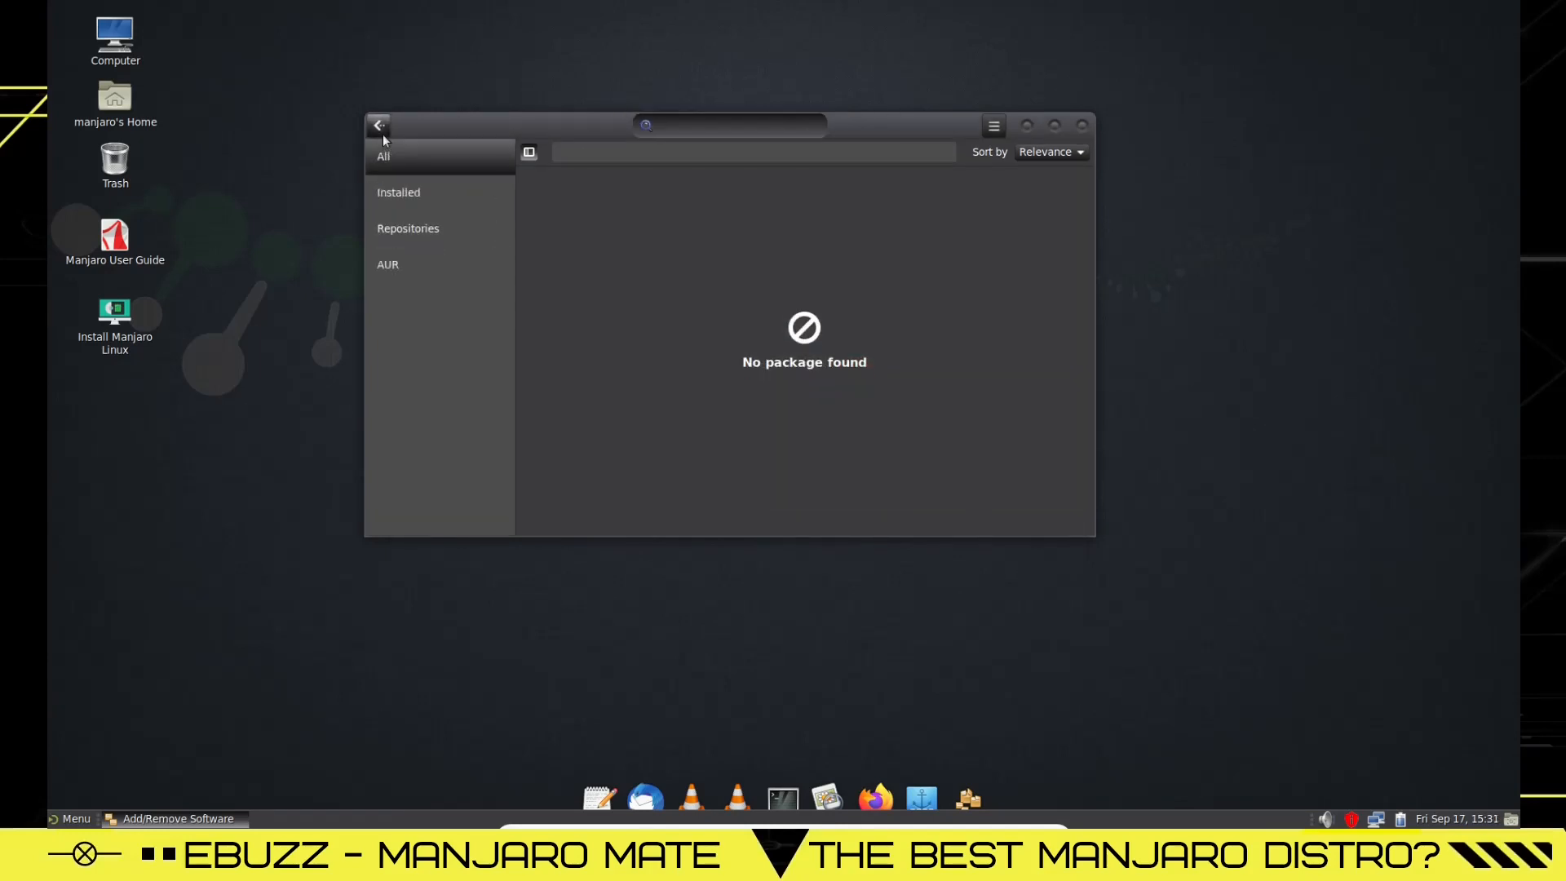
{"action": "type", "text": "obs"}
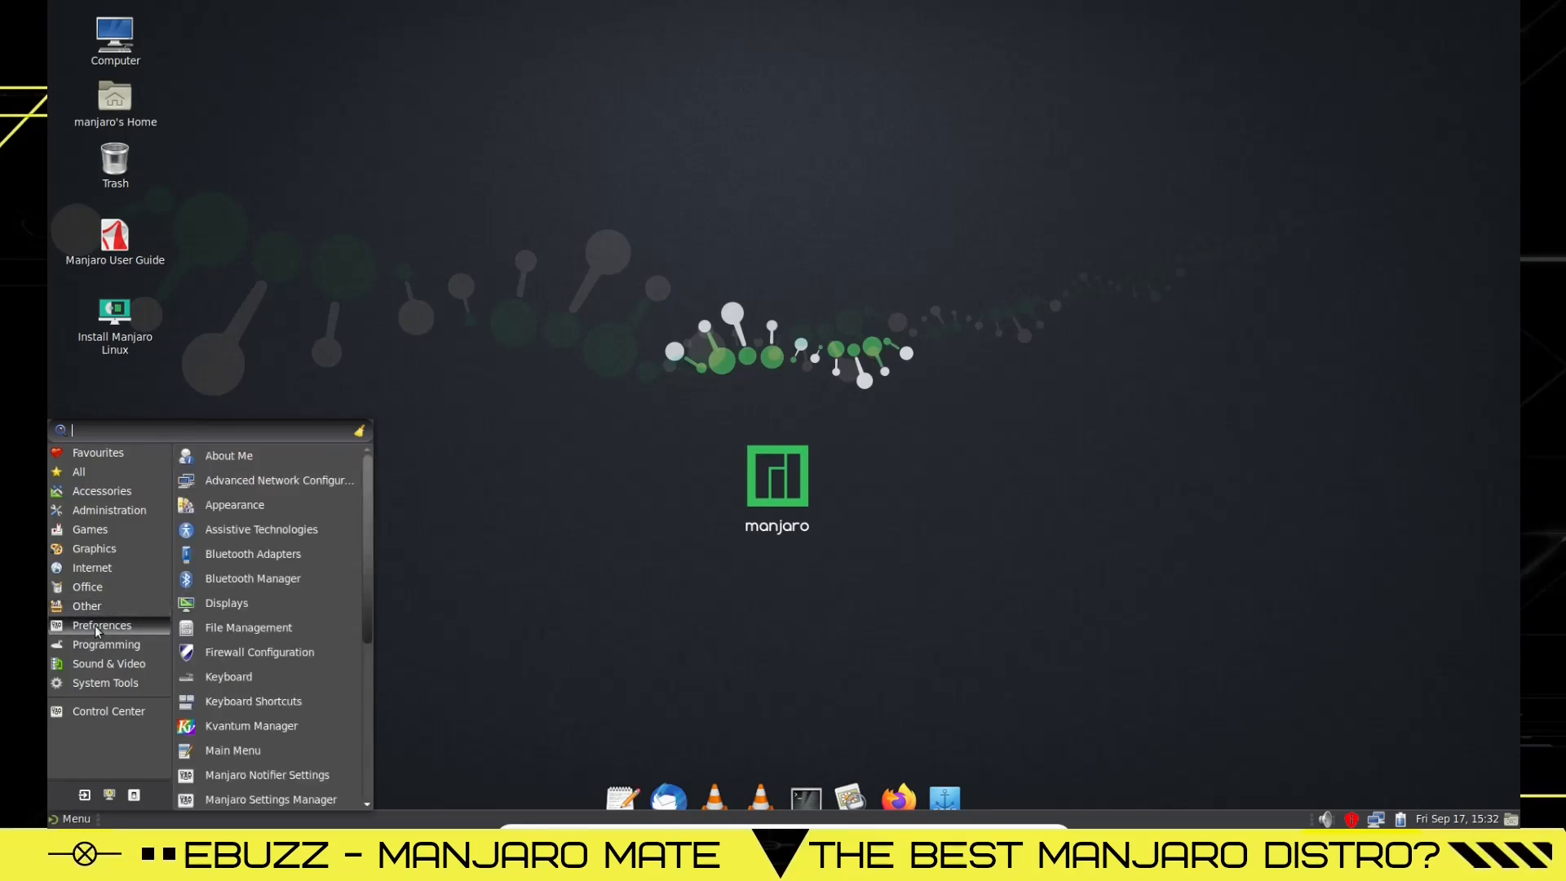
{"action": "scroll", "coordinate": [301, 624], "scroll_direction": "down", "scroll_amount": 1}
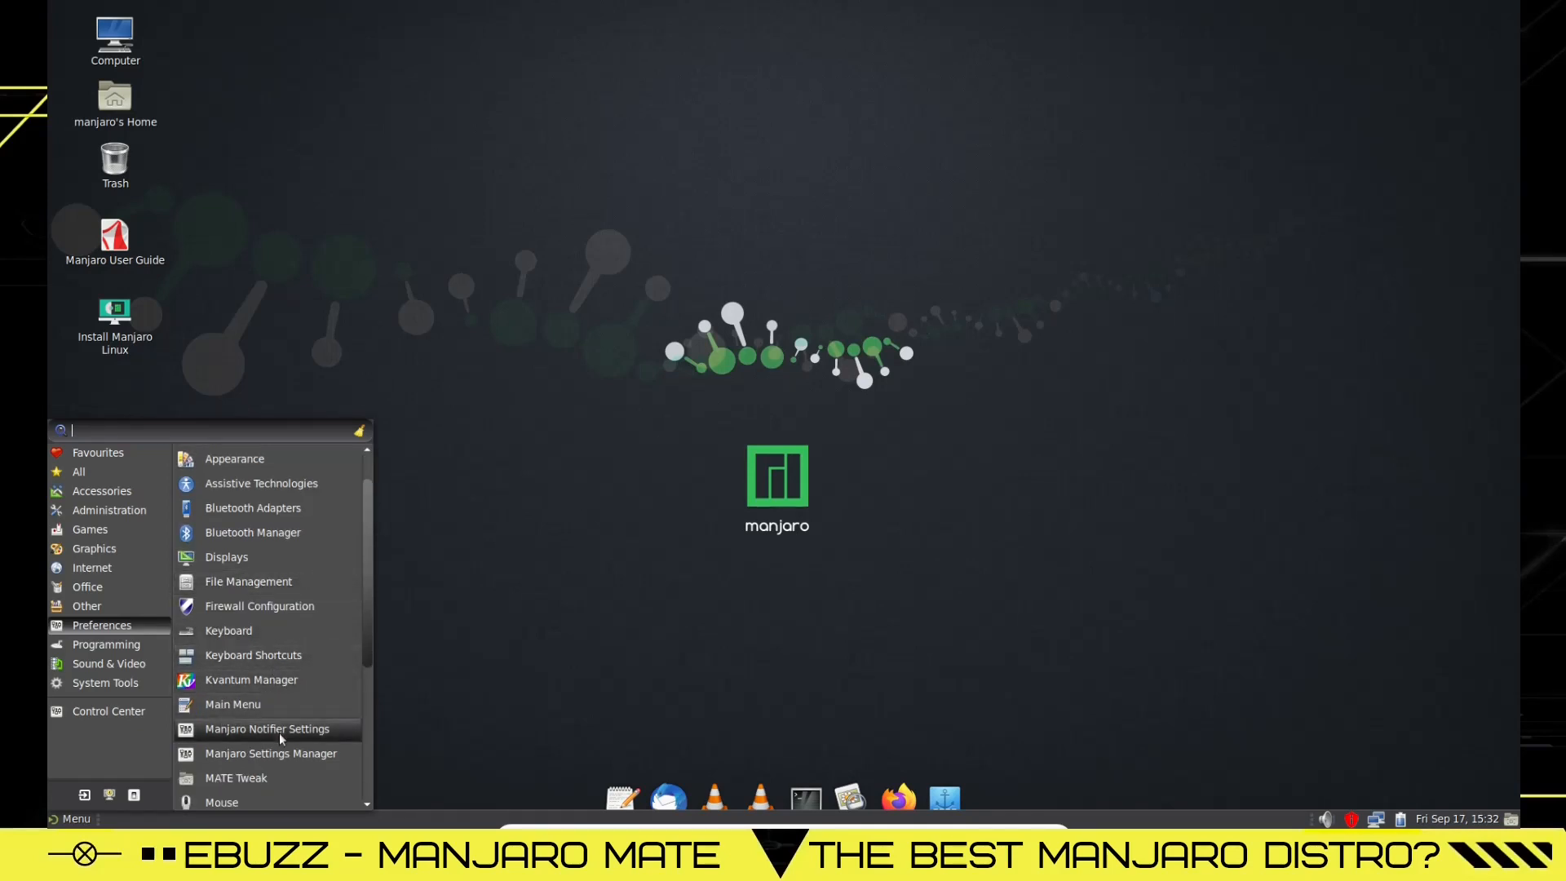
{"action": "scroll", "coordinate": [368, 661], "scroll_direction": "down", "scroll_amount": 4}
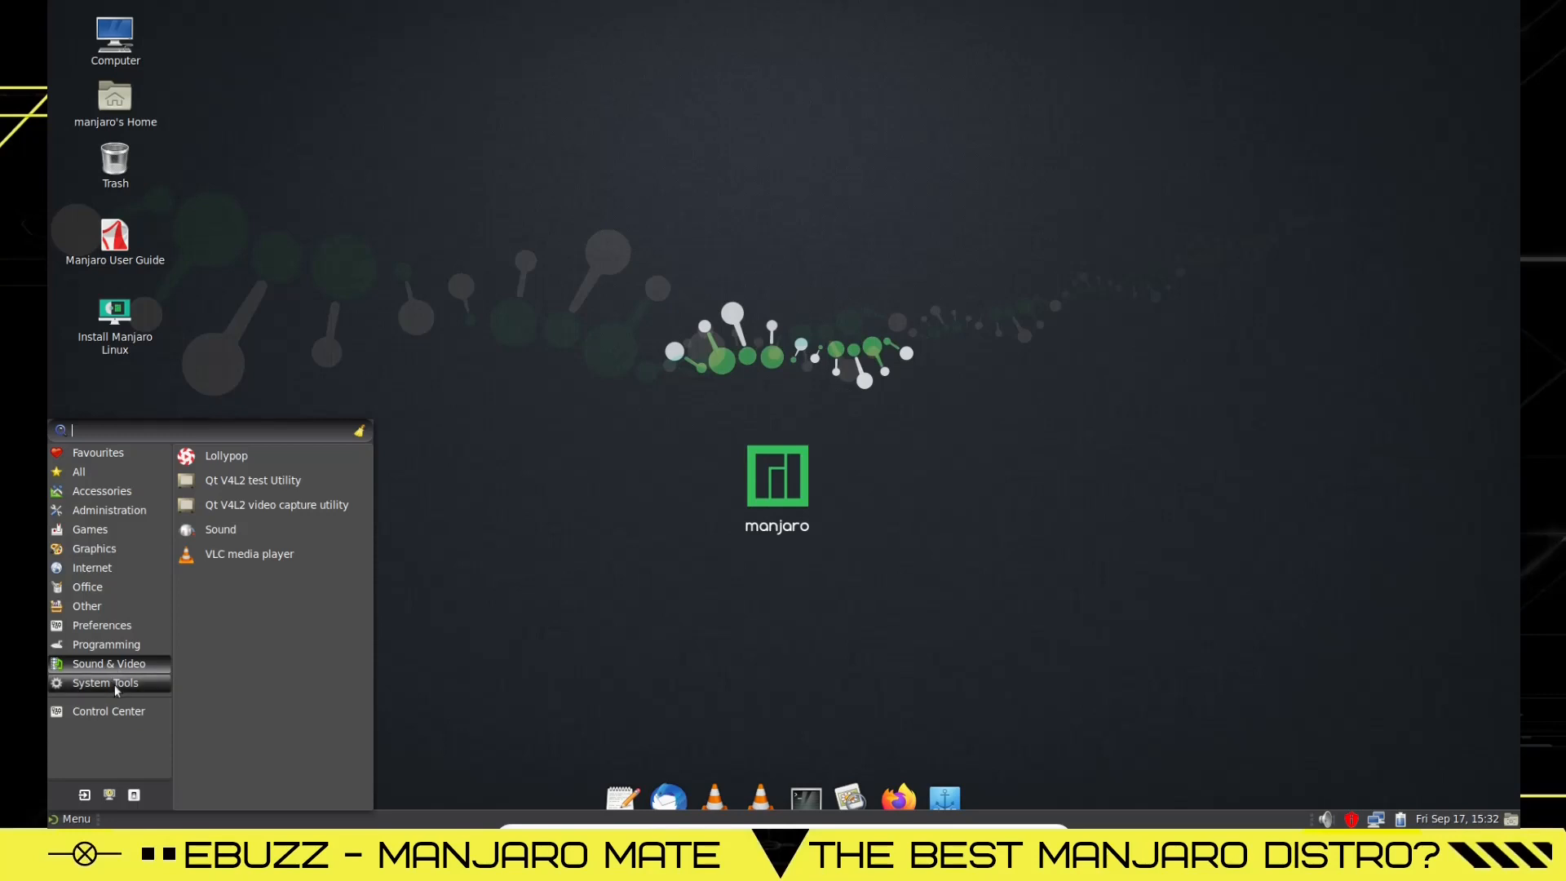
{"action": "mouse_move", "coordinate": [106, 683]}
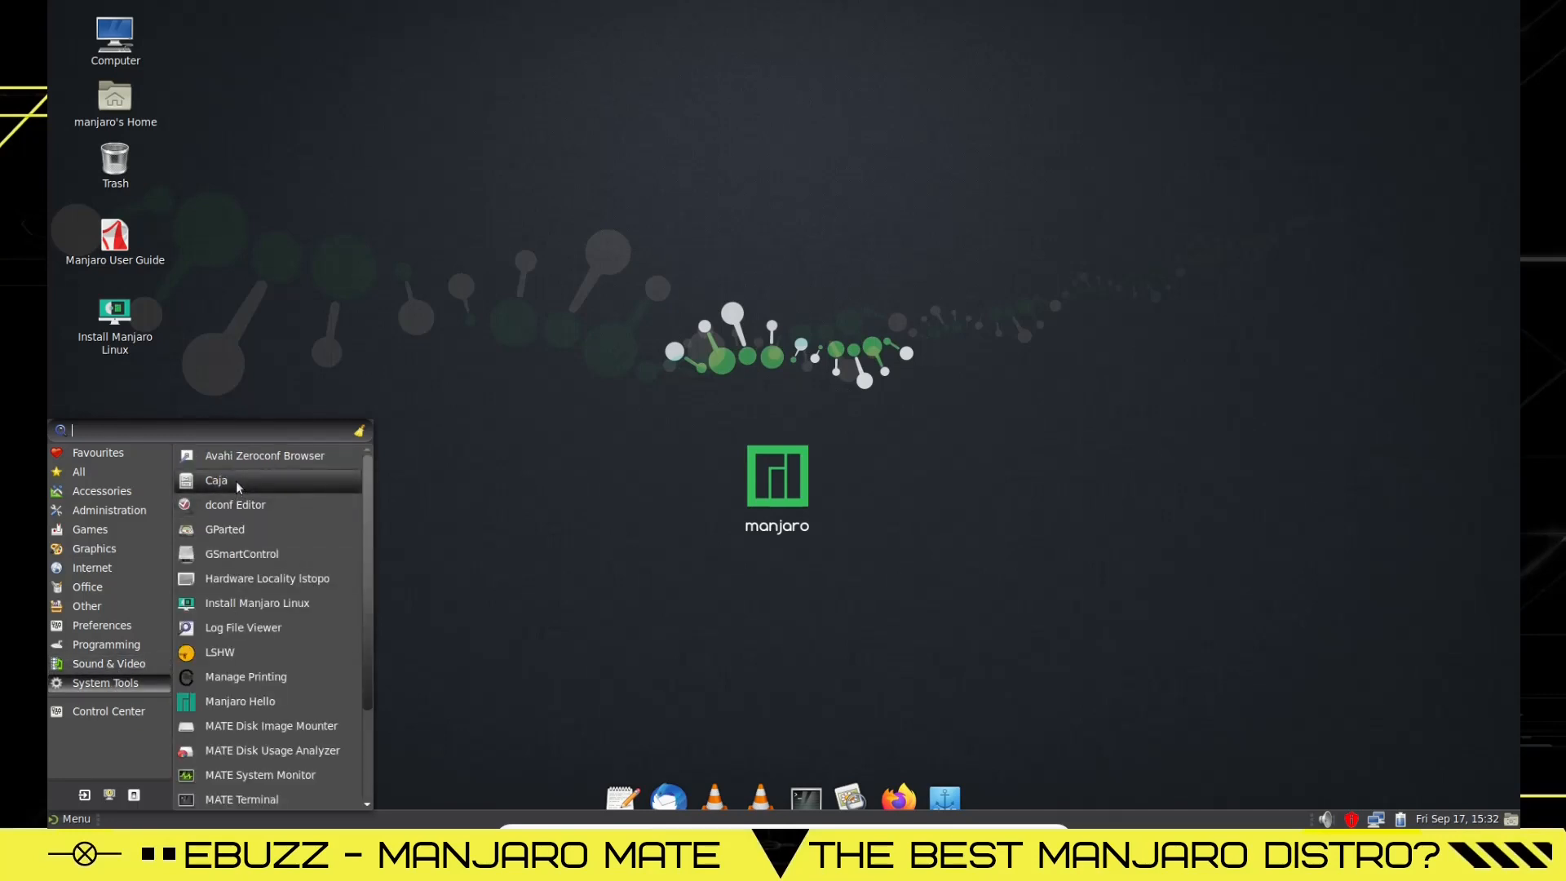
- Launch Caja, try List and Compact views, settle on Icon View zoomed to 150%
{"action": "left_click", "coordinate": [235, 477]}
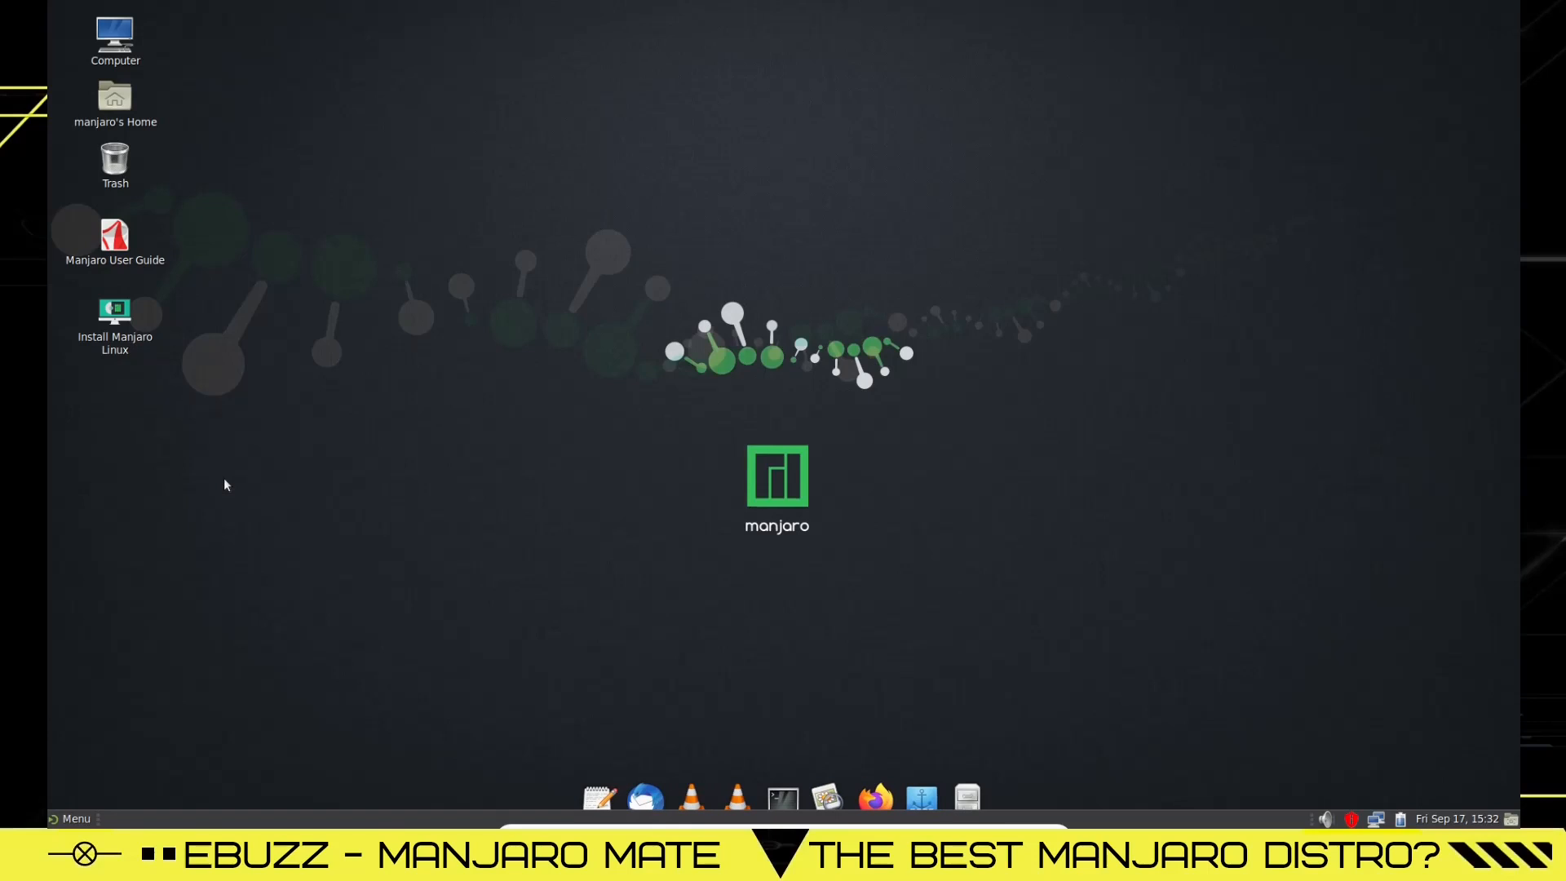
{"action": "left_click_drag", "start_coordinate": [719, 81], "coordinate": [717, 66]}
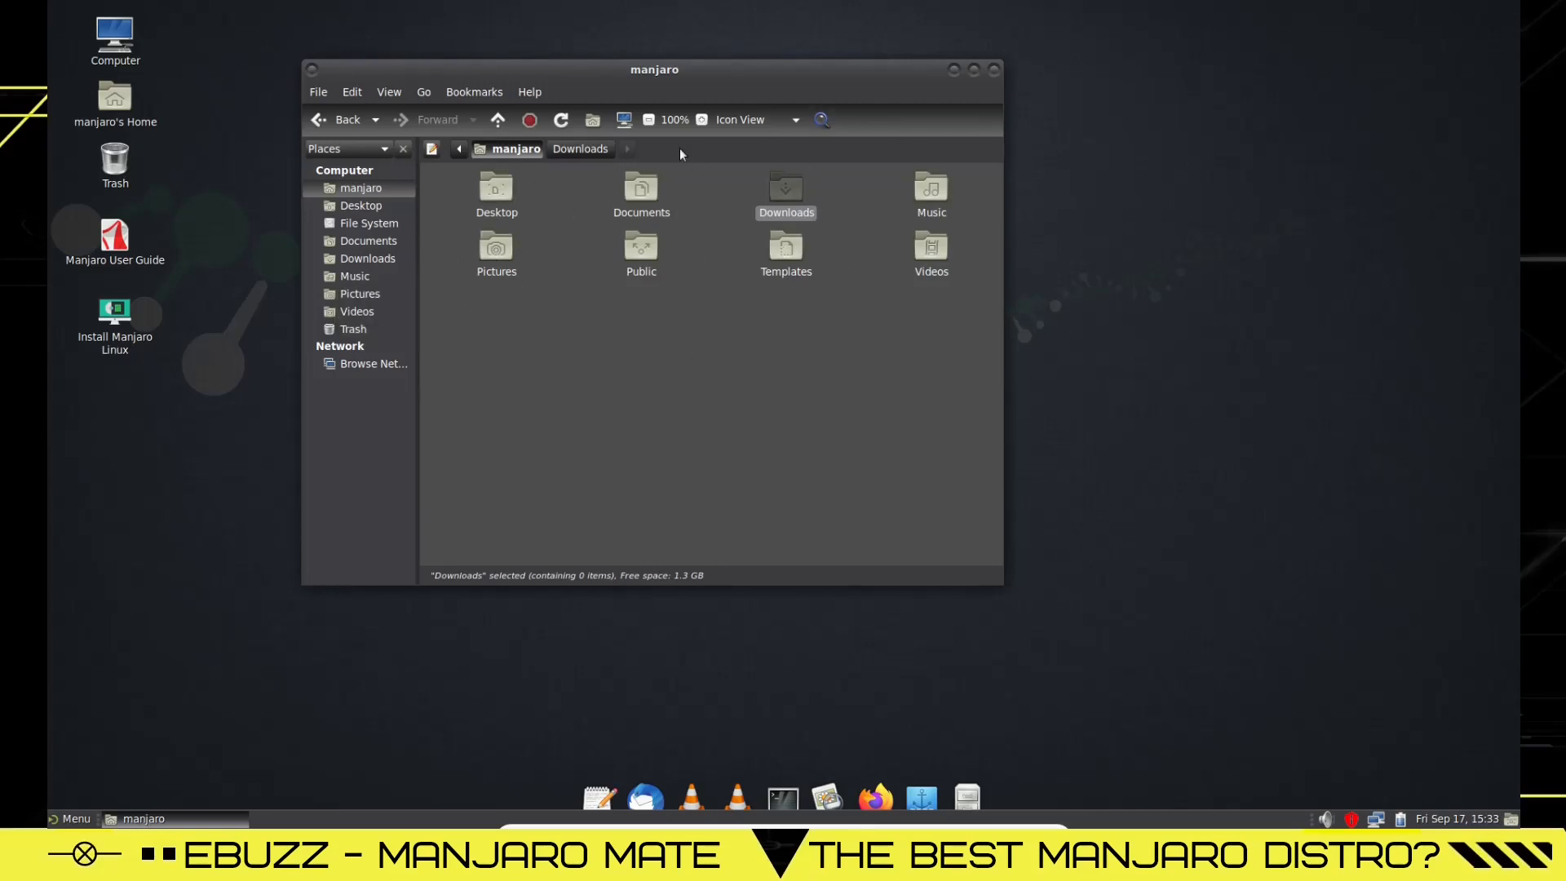
{"action": "left_click", "coordinate": [781, 118]}
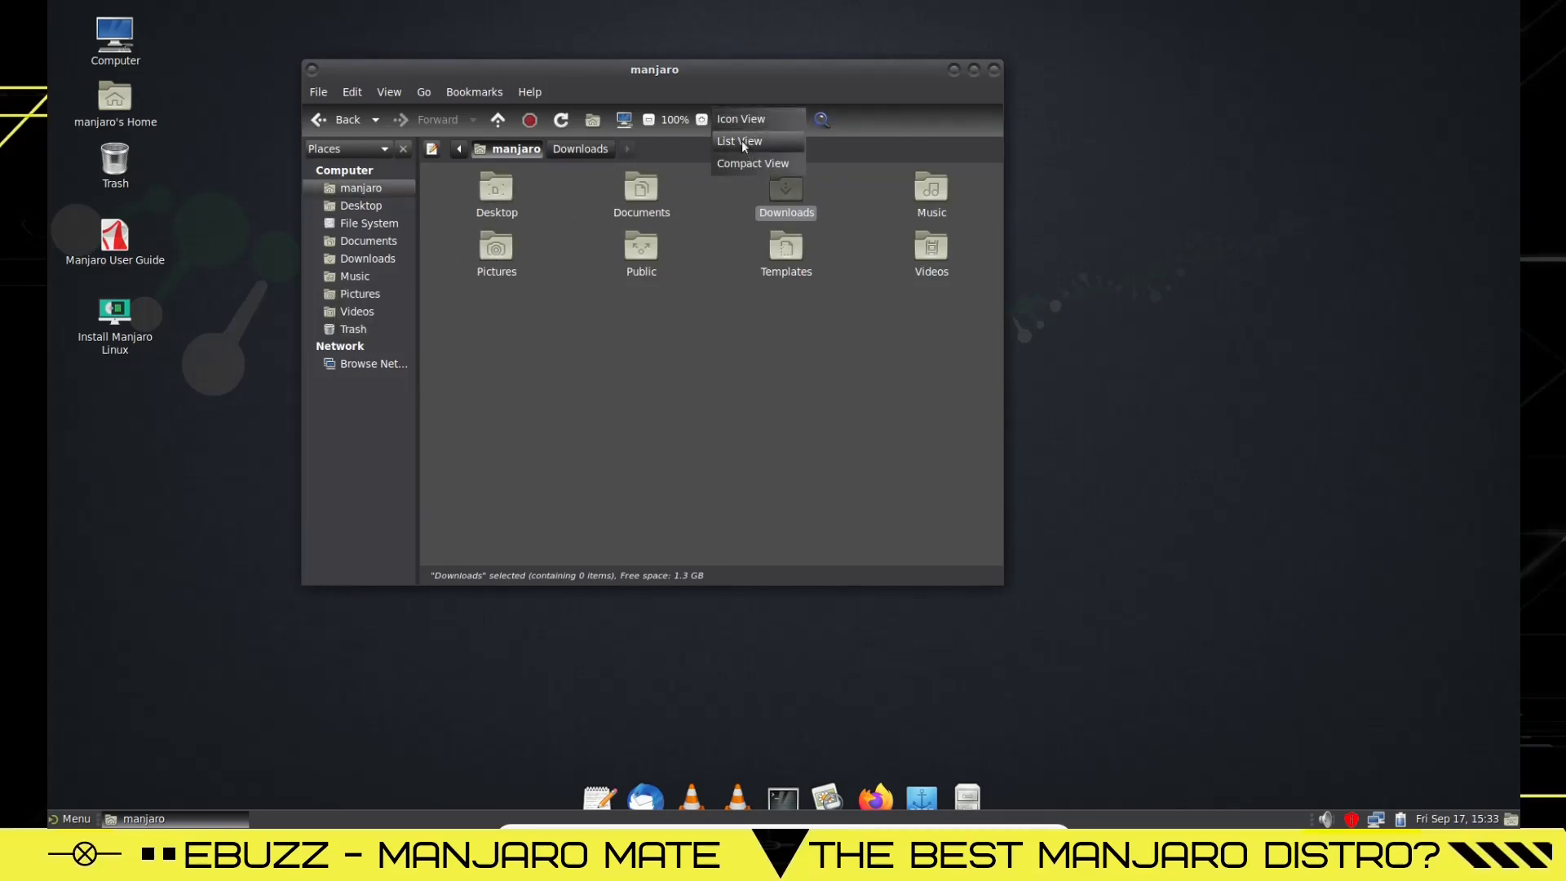
{"action": "left_click", "coordinate": [742, 141]}
{"action": "left_click", "coordinate": [750, 119]}
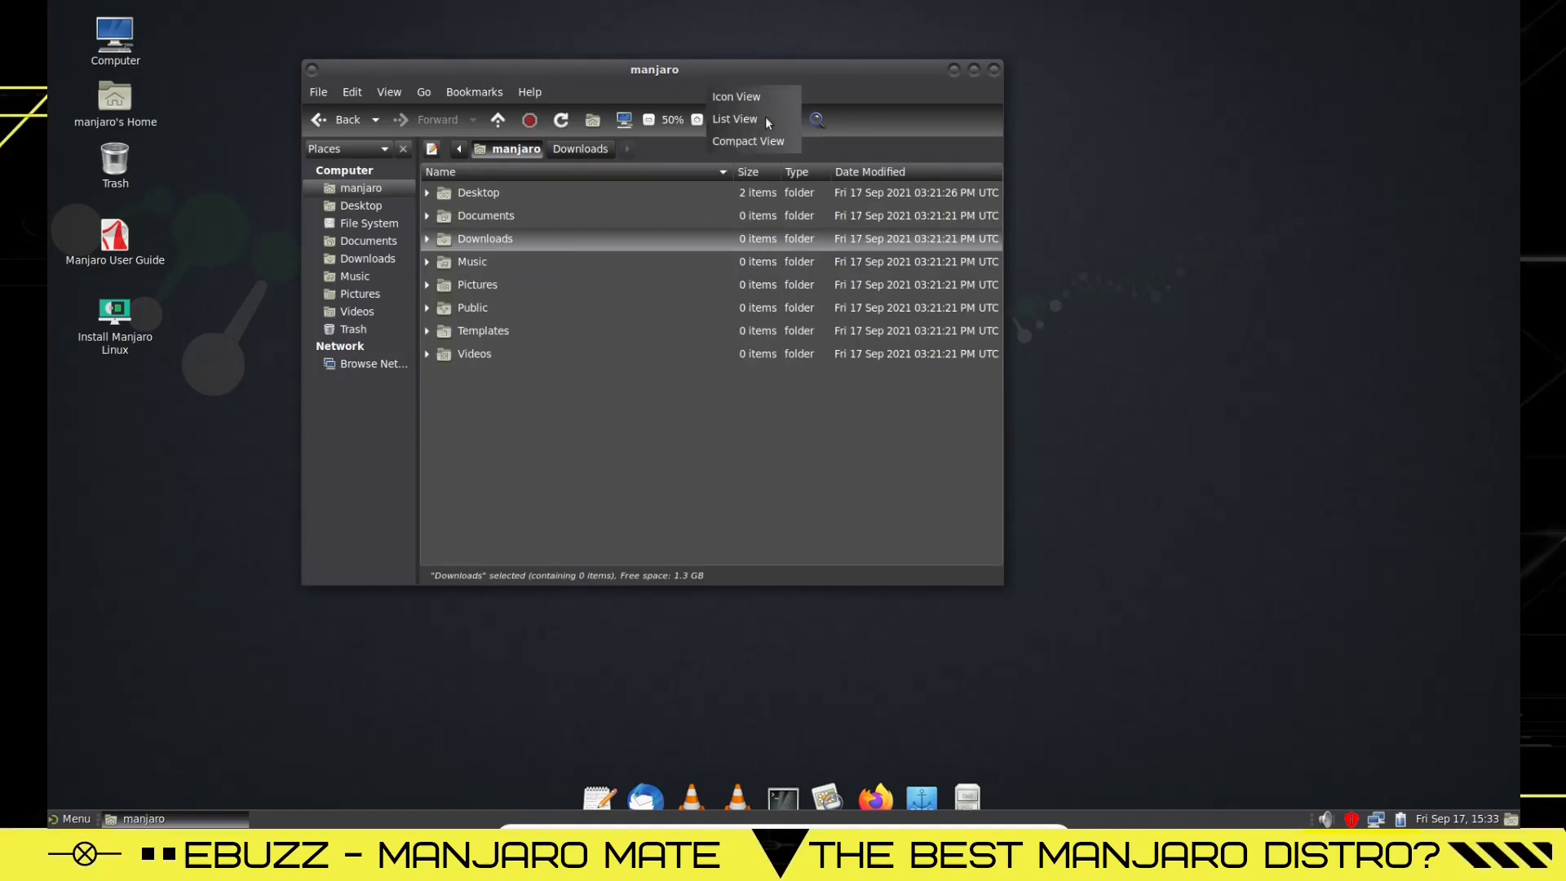
{"action": "left_click", "coordinate": [754, 159]}
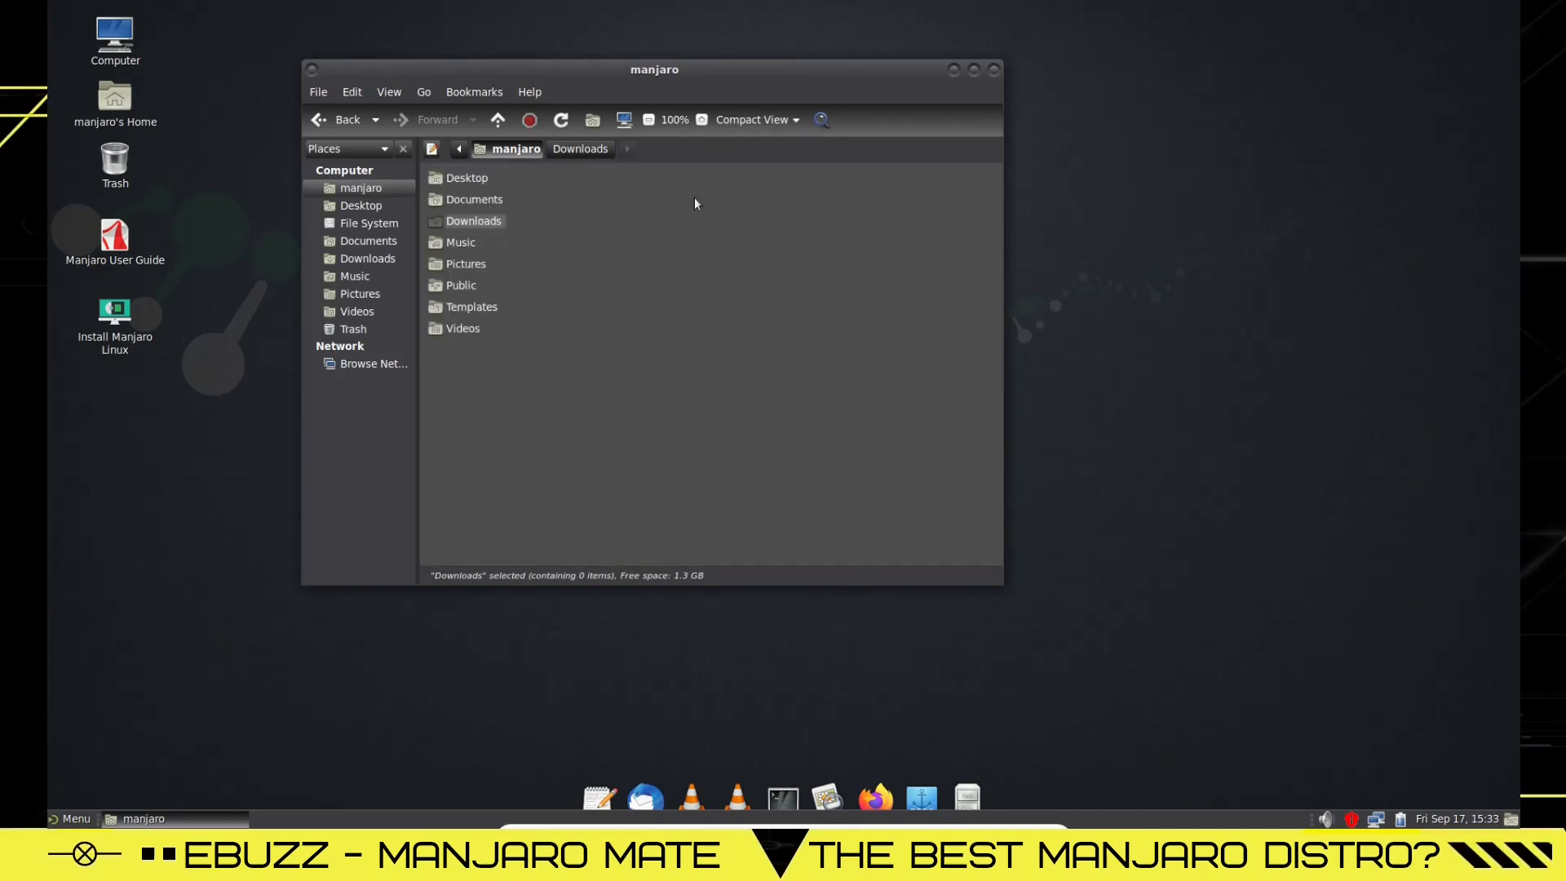
{"action": "left_click", "coordinate": [752, 118]}
{"action": "left_click", "coordinate": [755, 73]}
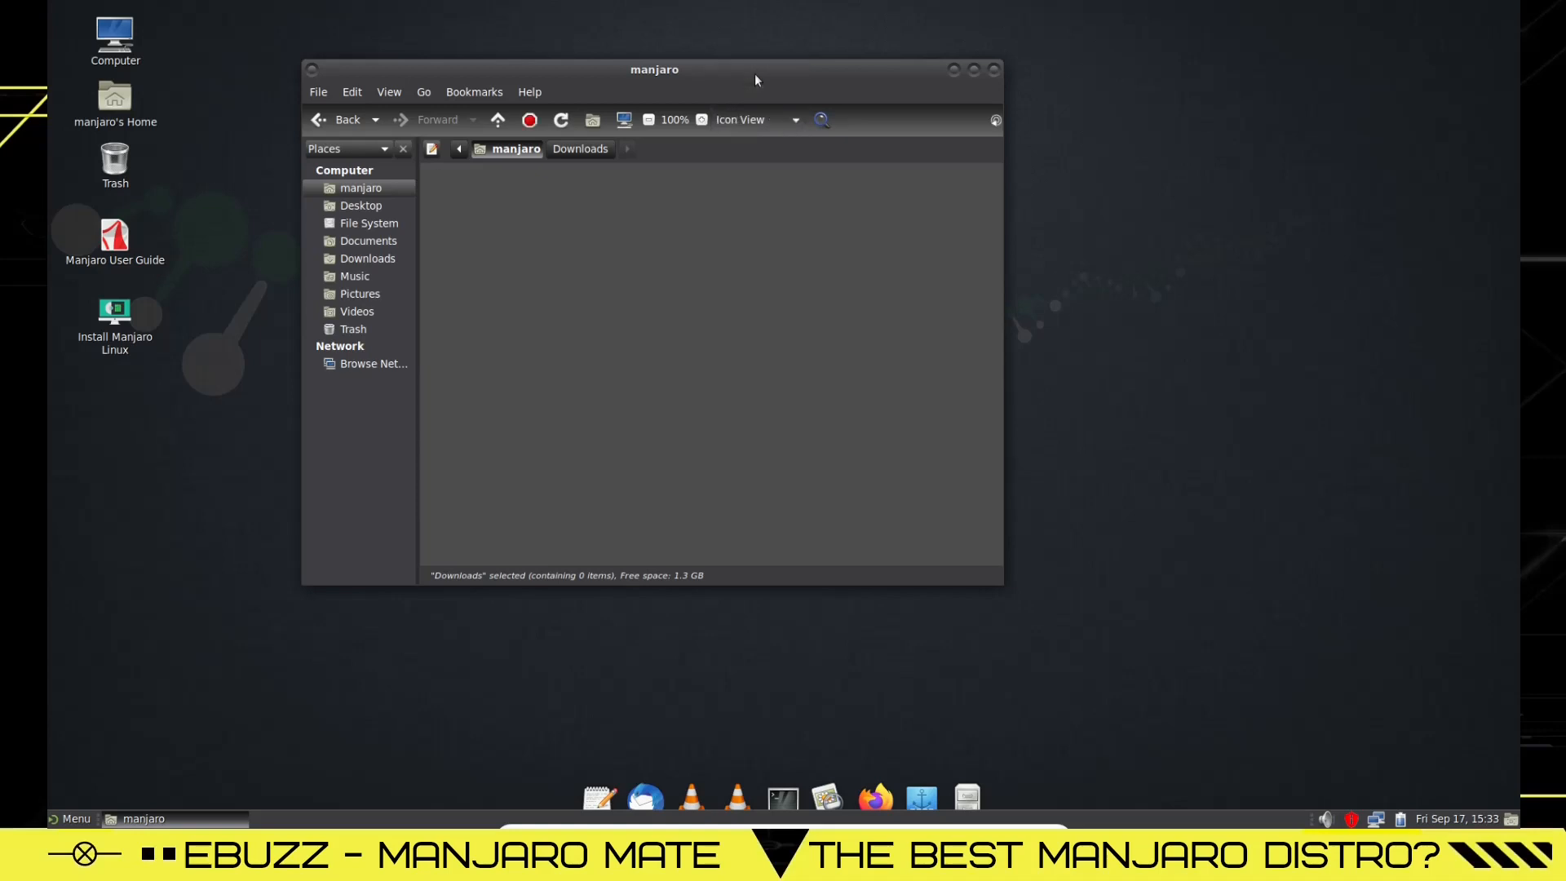
{"action": "left_click", "coordinate": [702, 119]}
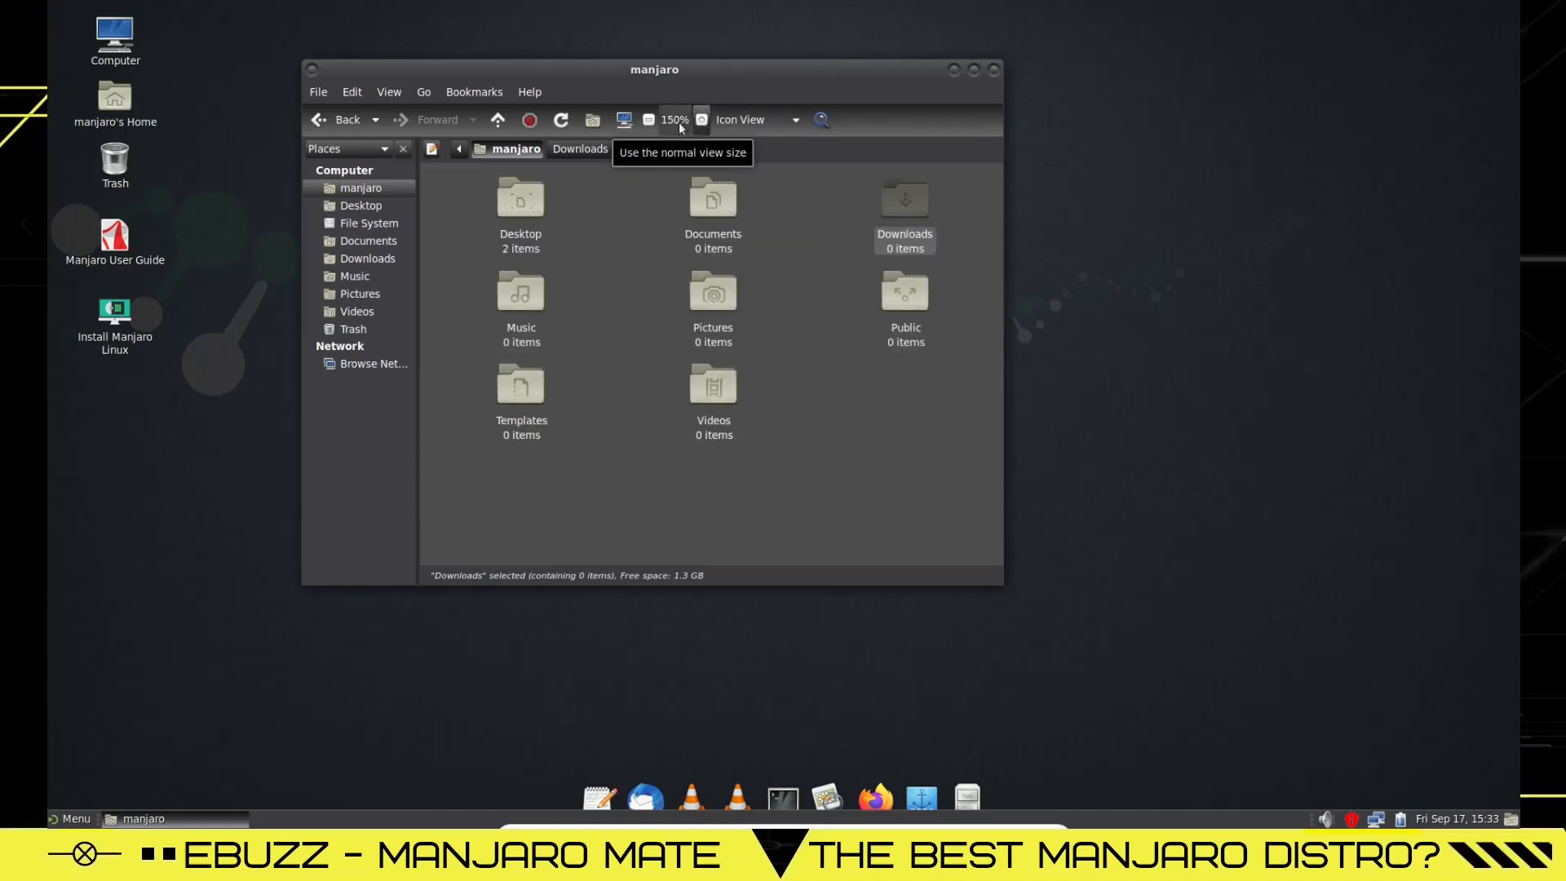
{"action": "left_click", "coordinate": [649, 120]}
{"action": "left_click", "coordinate": [701, 121]}
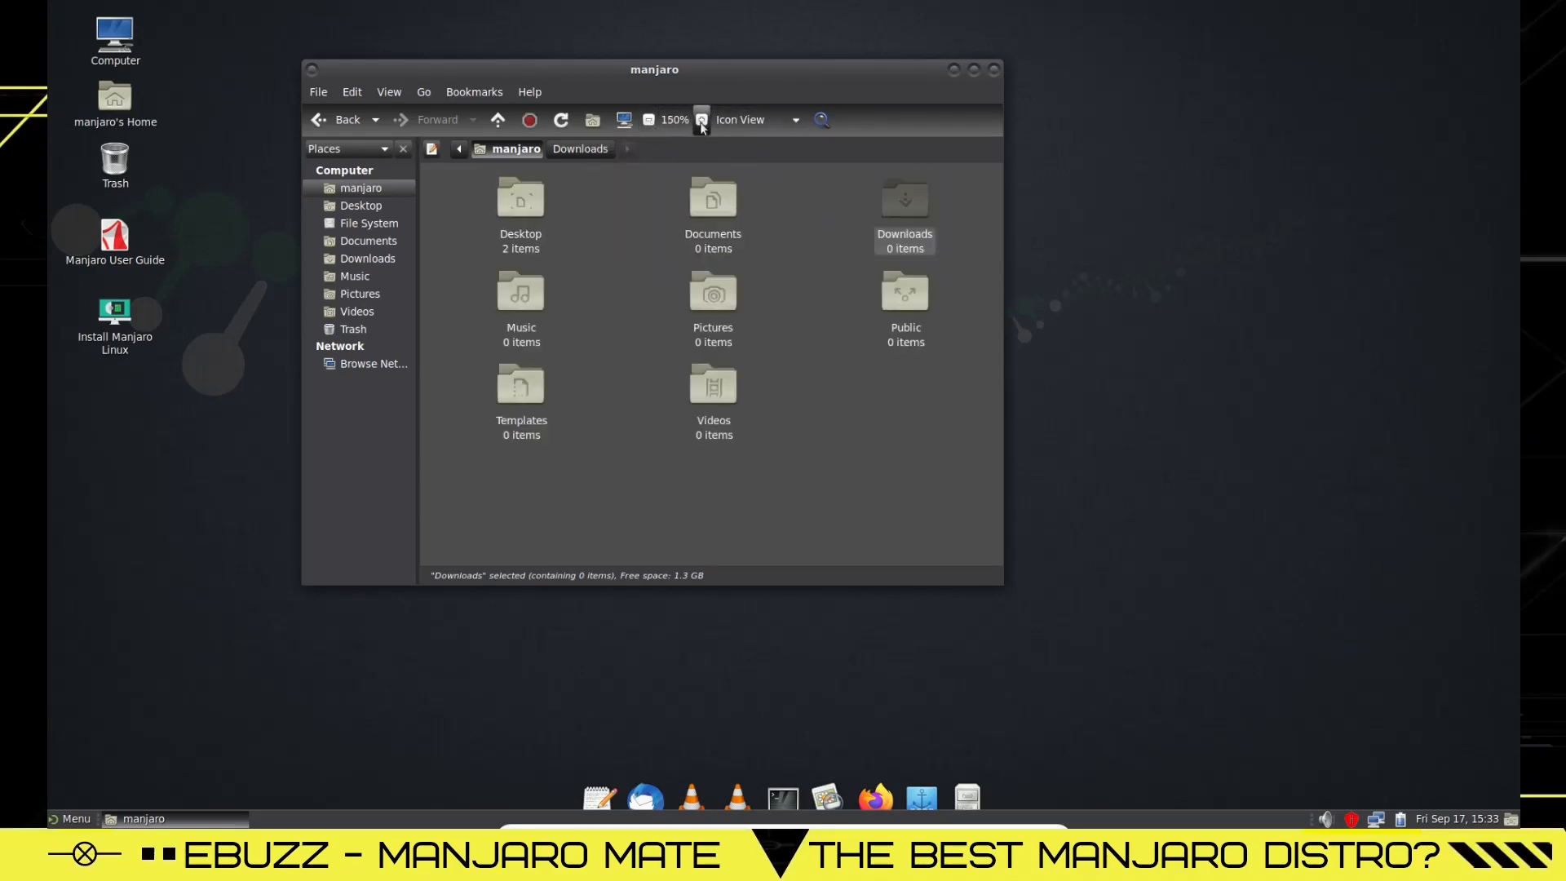
- Cycle the sidebar through Tree and History back to Places, then close Caja
{"action": "left_click", "coordinate": [384, 149]}
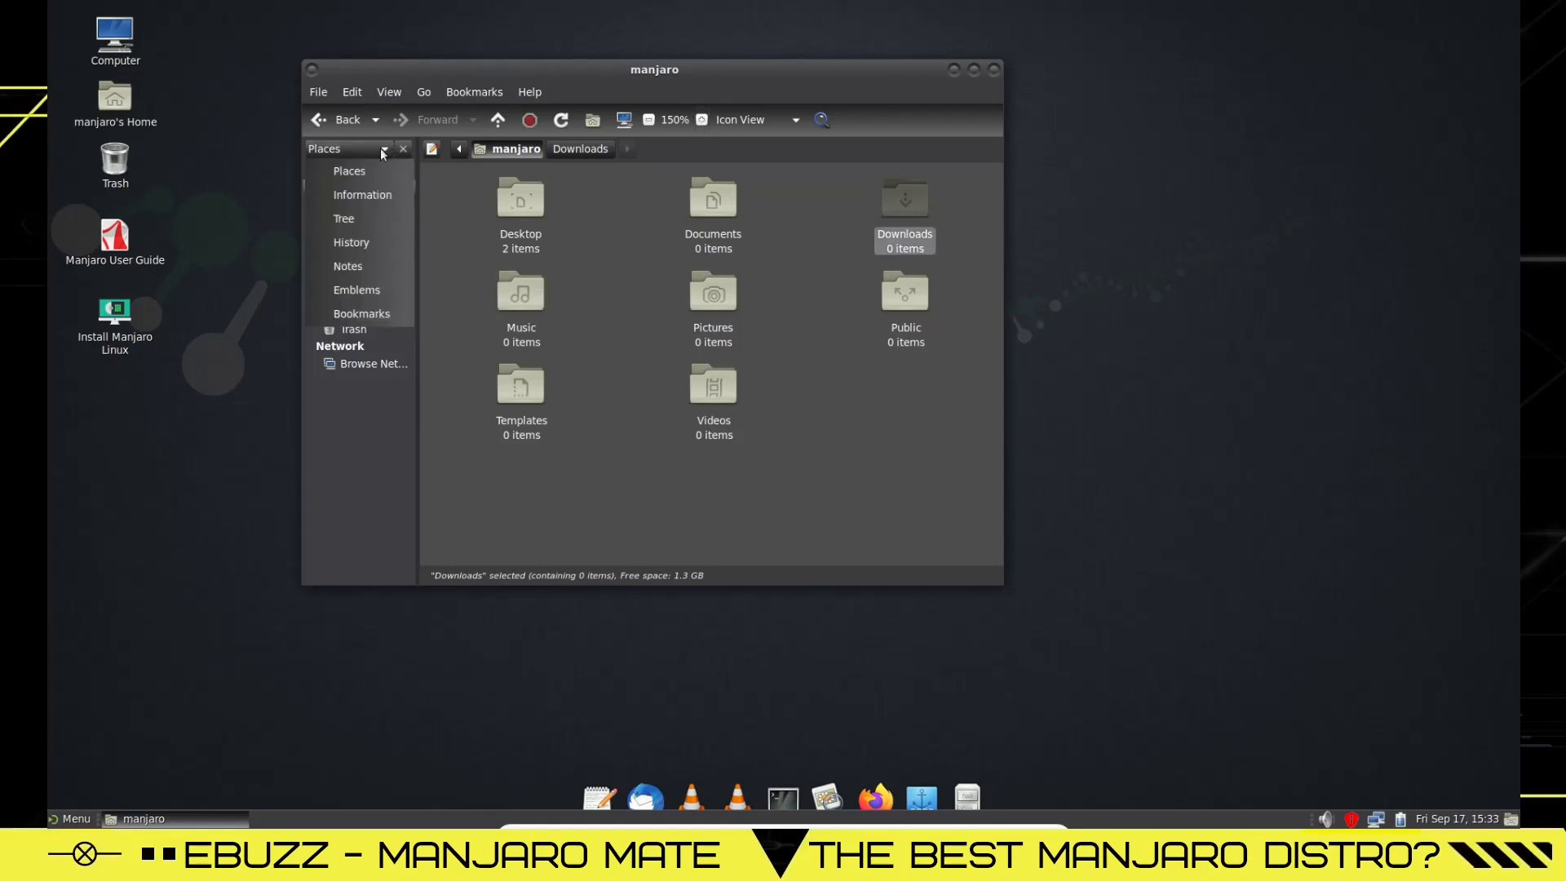
{"action": "left_click", "coordinate": [353, 219]}
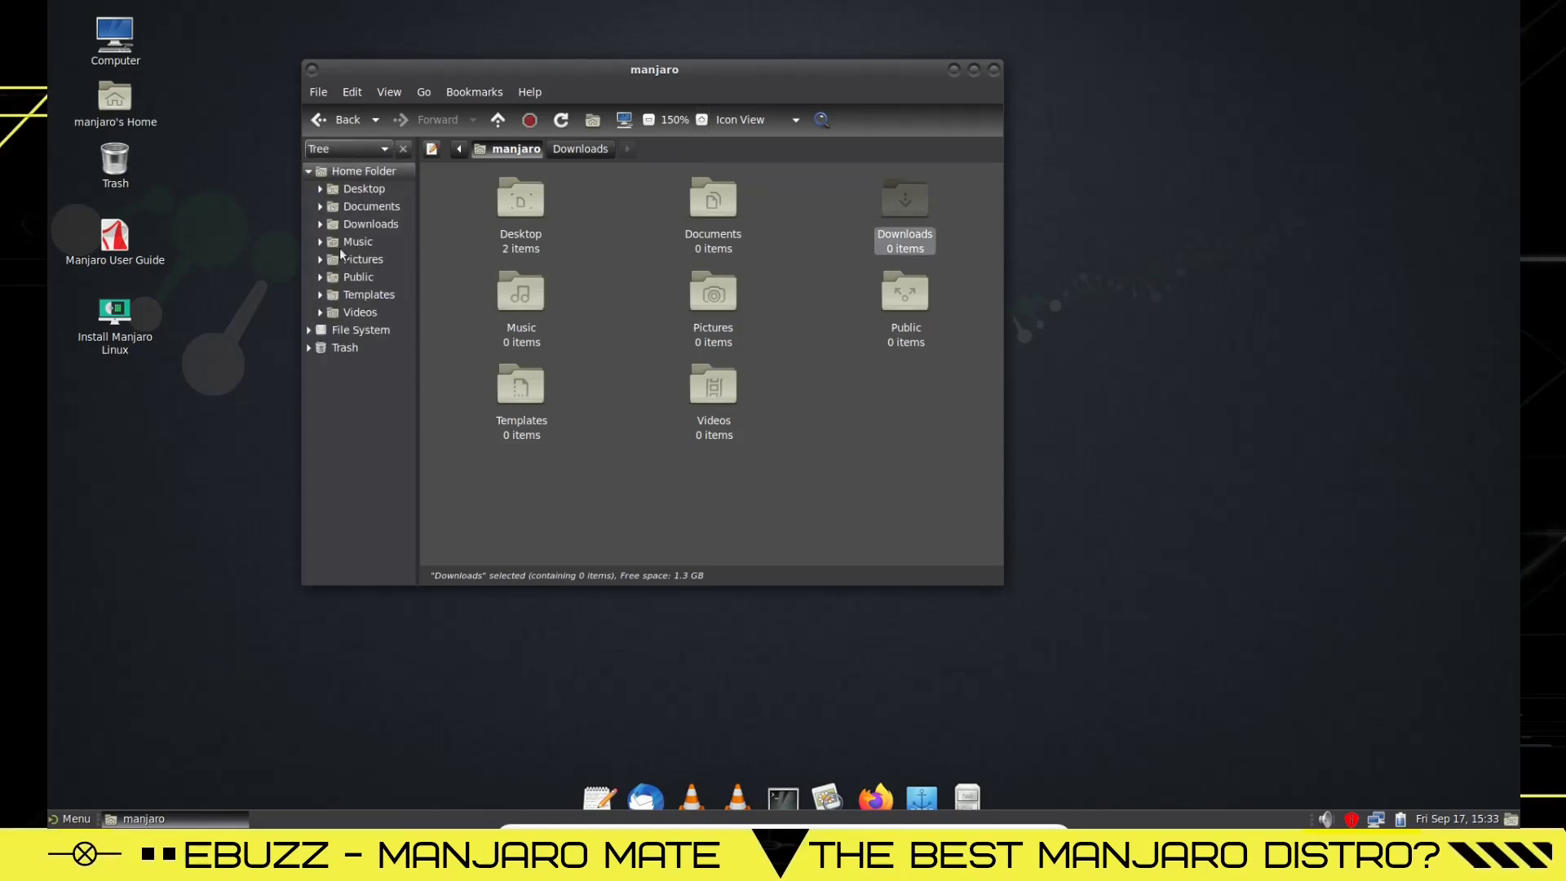
{"action": "left_click", "coordinate": [384, 150]}
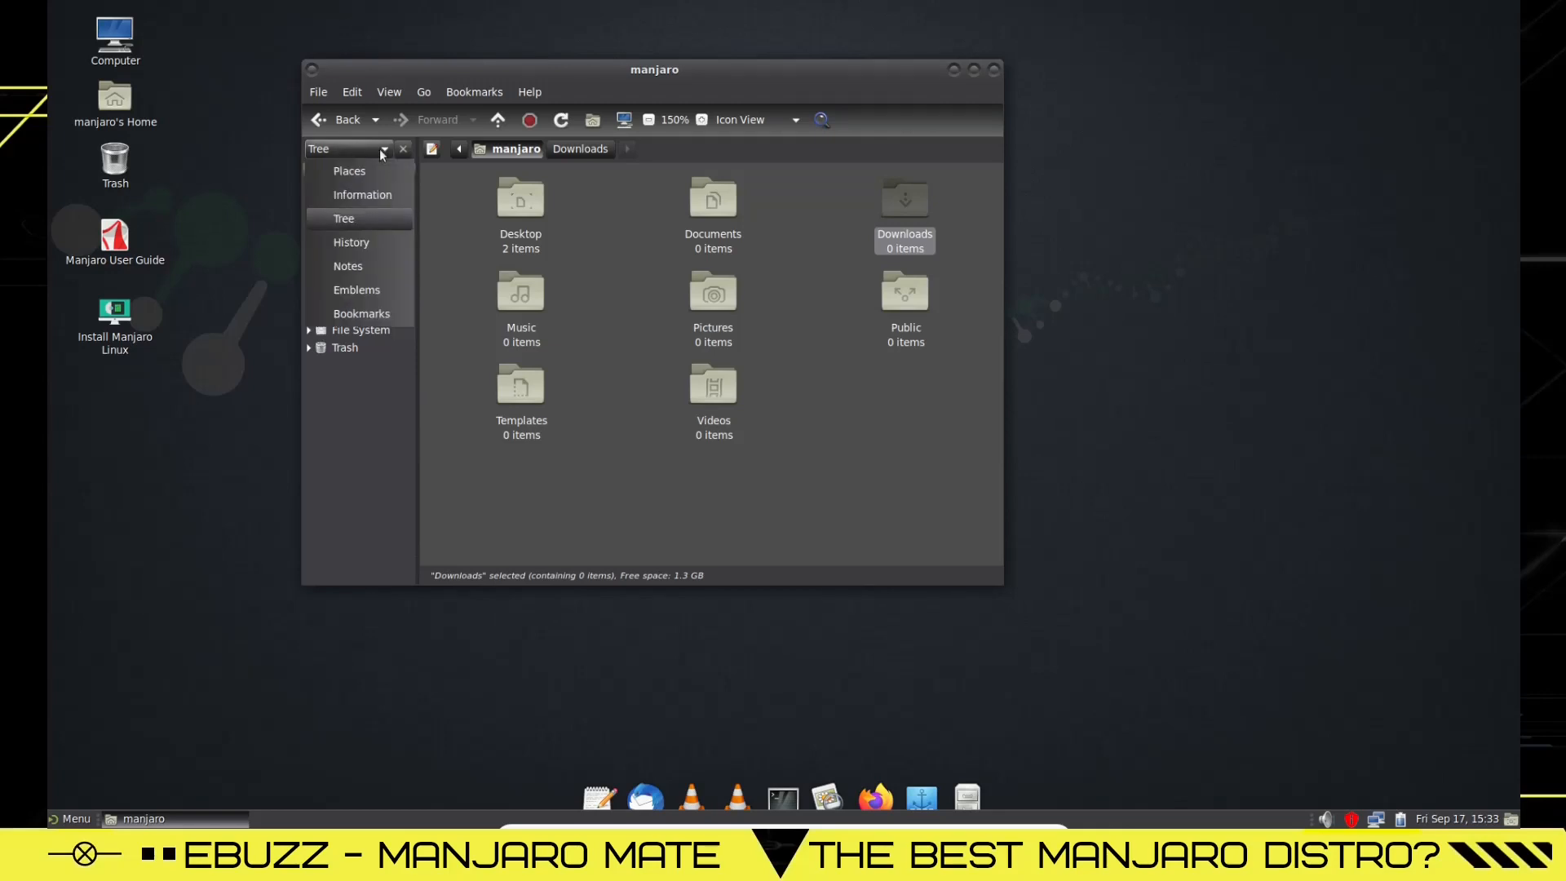
{"action": "left_click", "coordinate": [354, 241]}
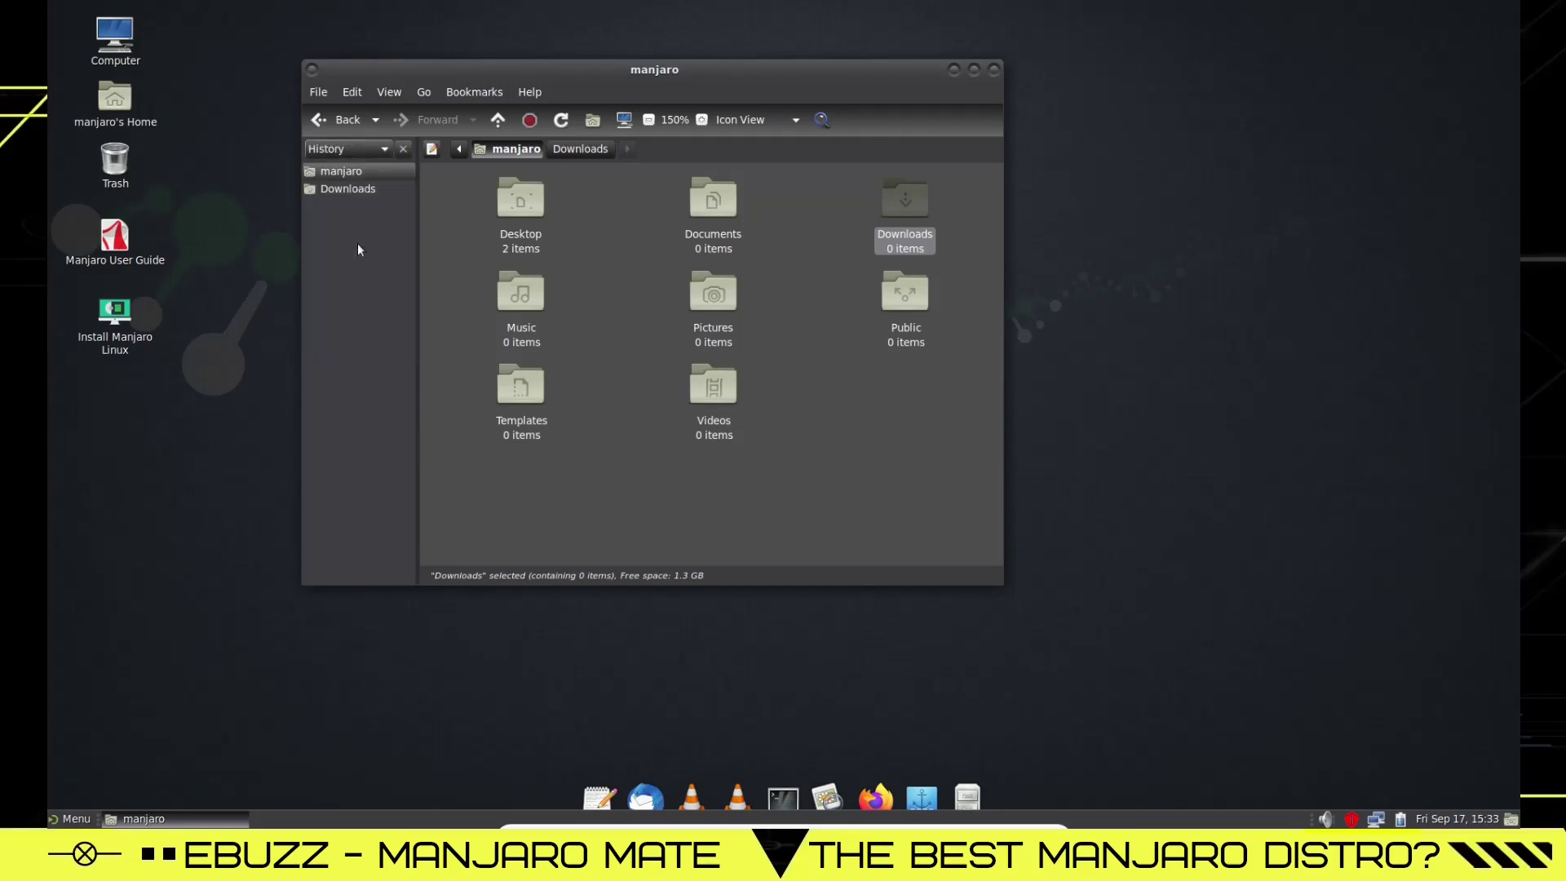
{"action": "left_click", "coordinate": [385, 149]}
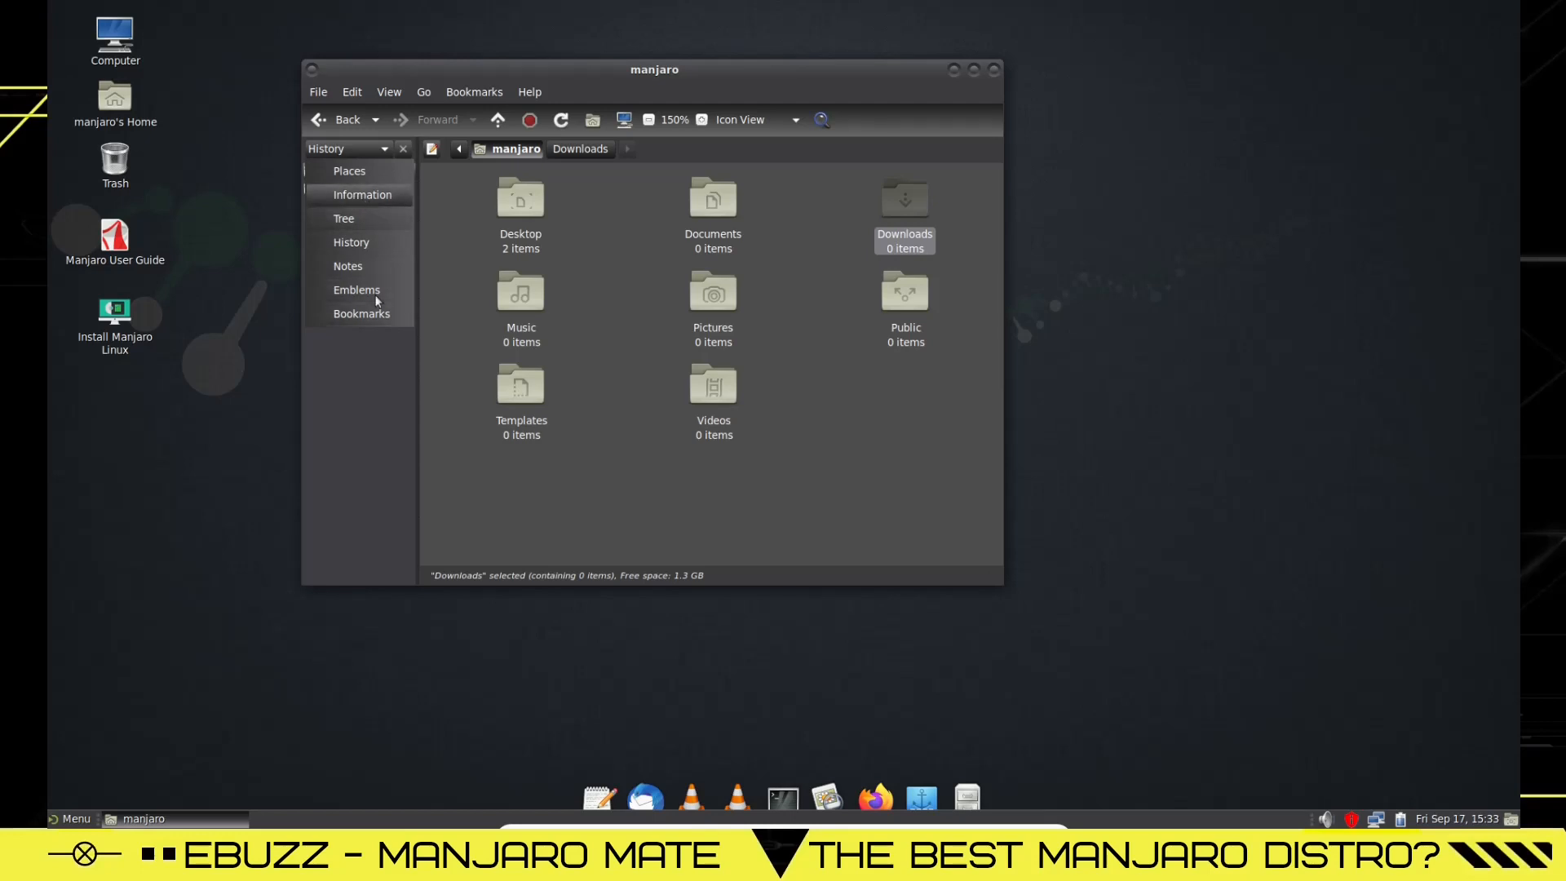
{"action": "left_click", "coordinate": [349, 171]}
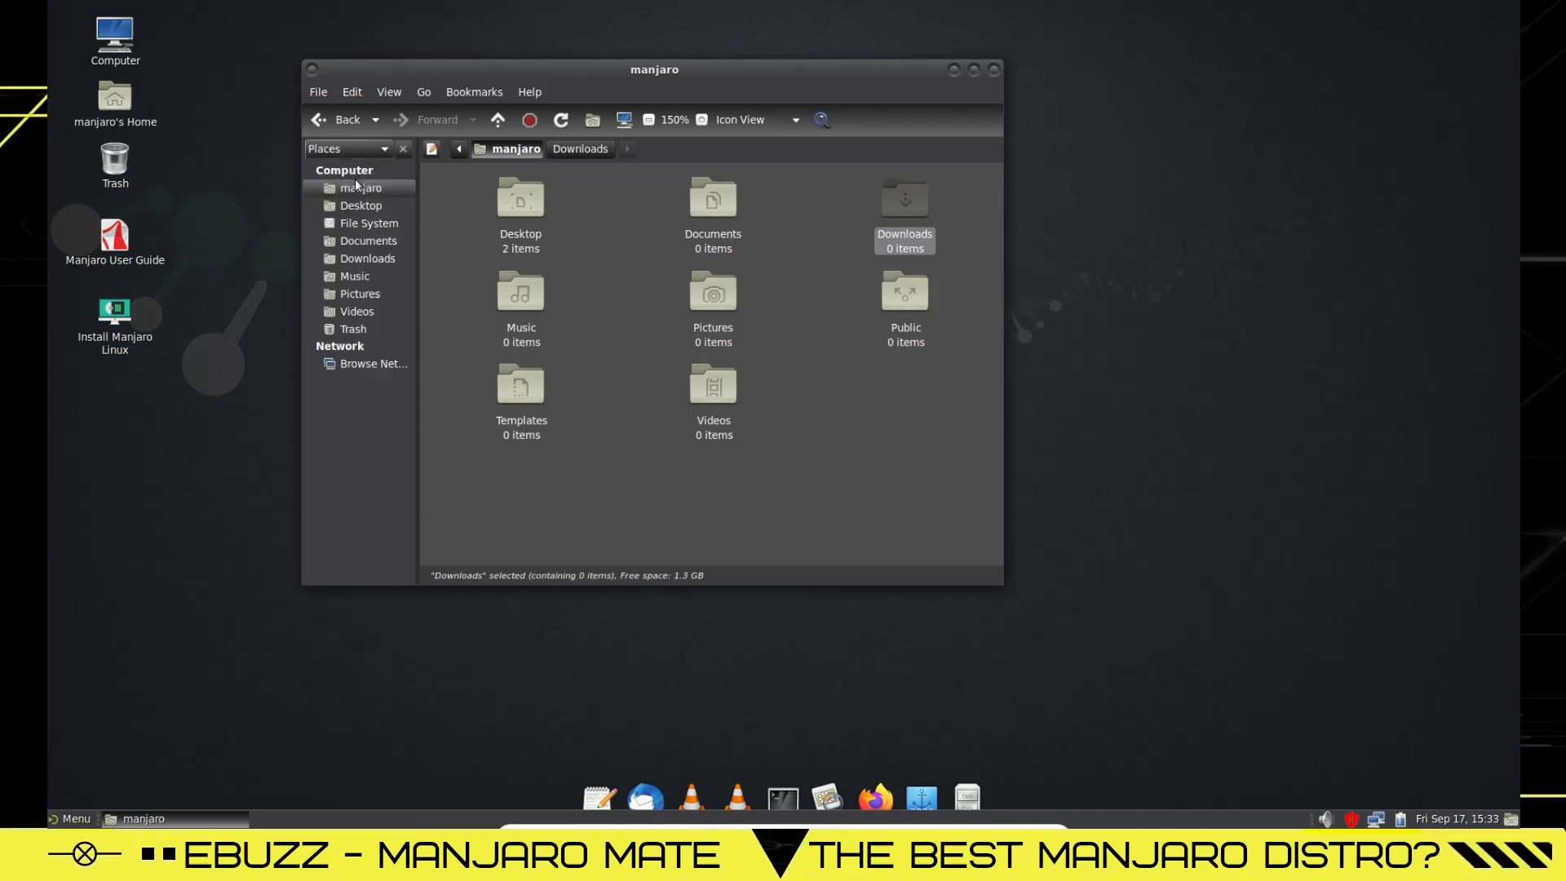
{"action": "left_click", "coordinate": [993, 70]}
{"action": "left_click", "coordinate": [70, 818]}
{"action": "type", "text": "terminal"}
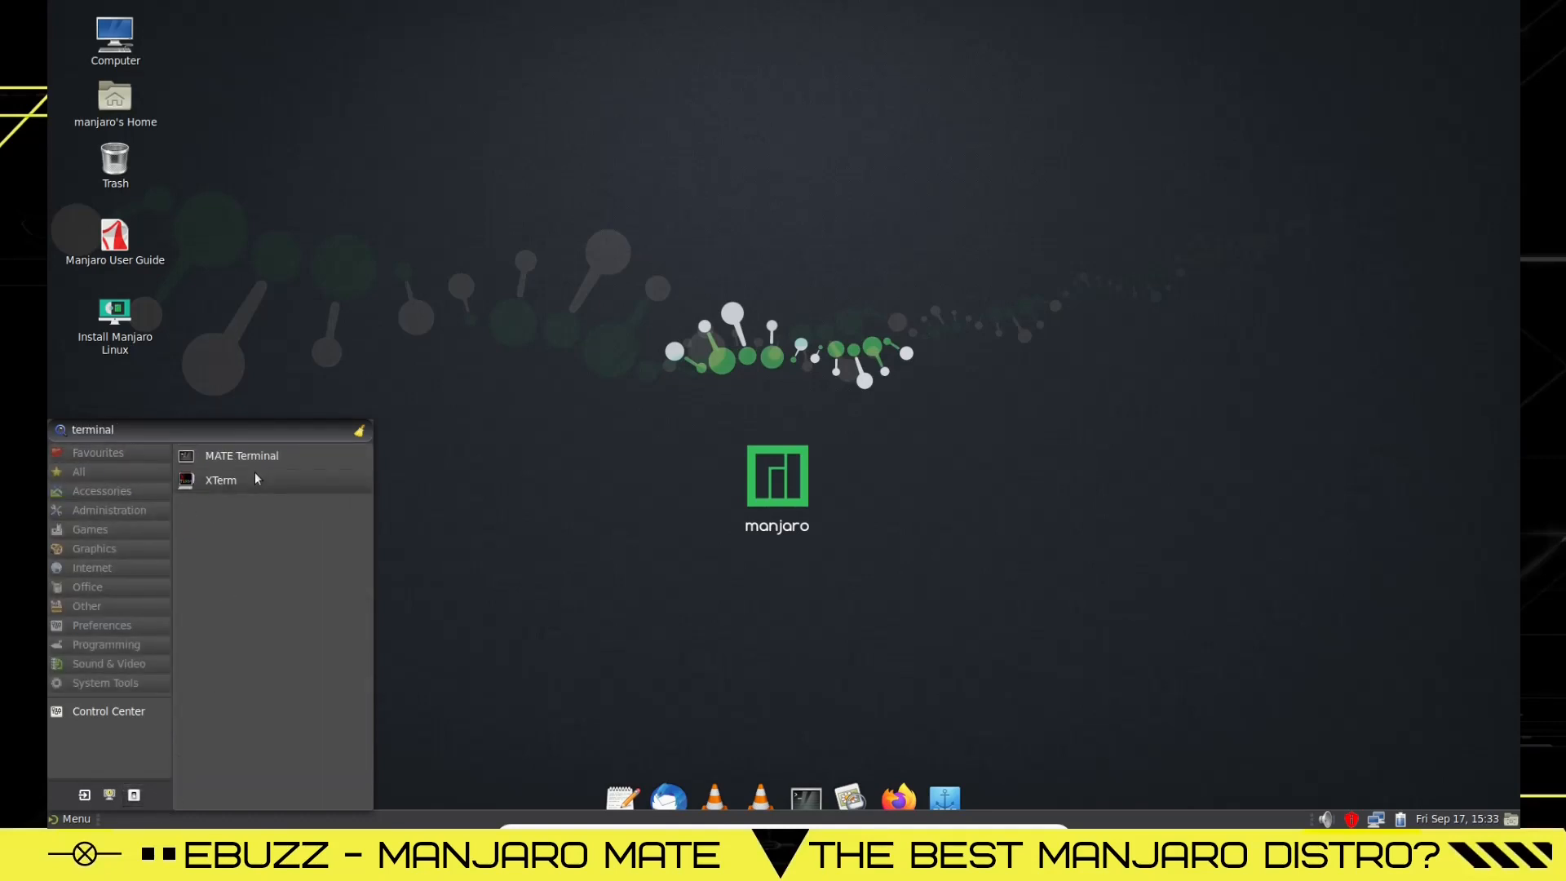
- Launch MATE Terminal, run htop (not found) then top, and maximize the window
{"action": "left_click", "coordinate": [254, 459]}
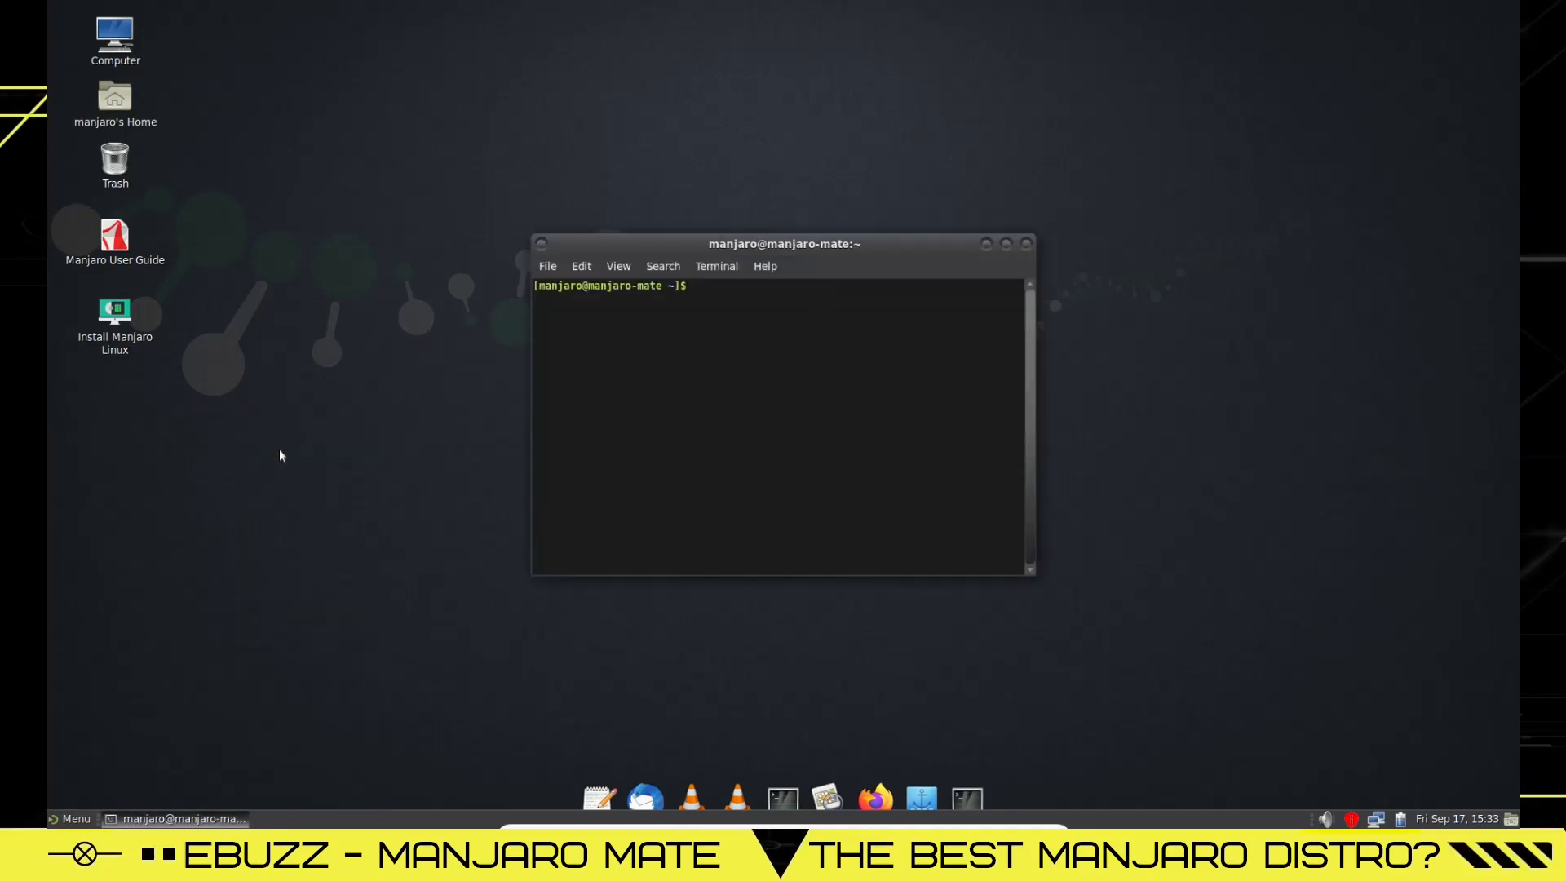
{"action": "type", "text": "htop"}
{"action": "key", "text": "Return"}
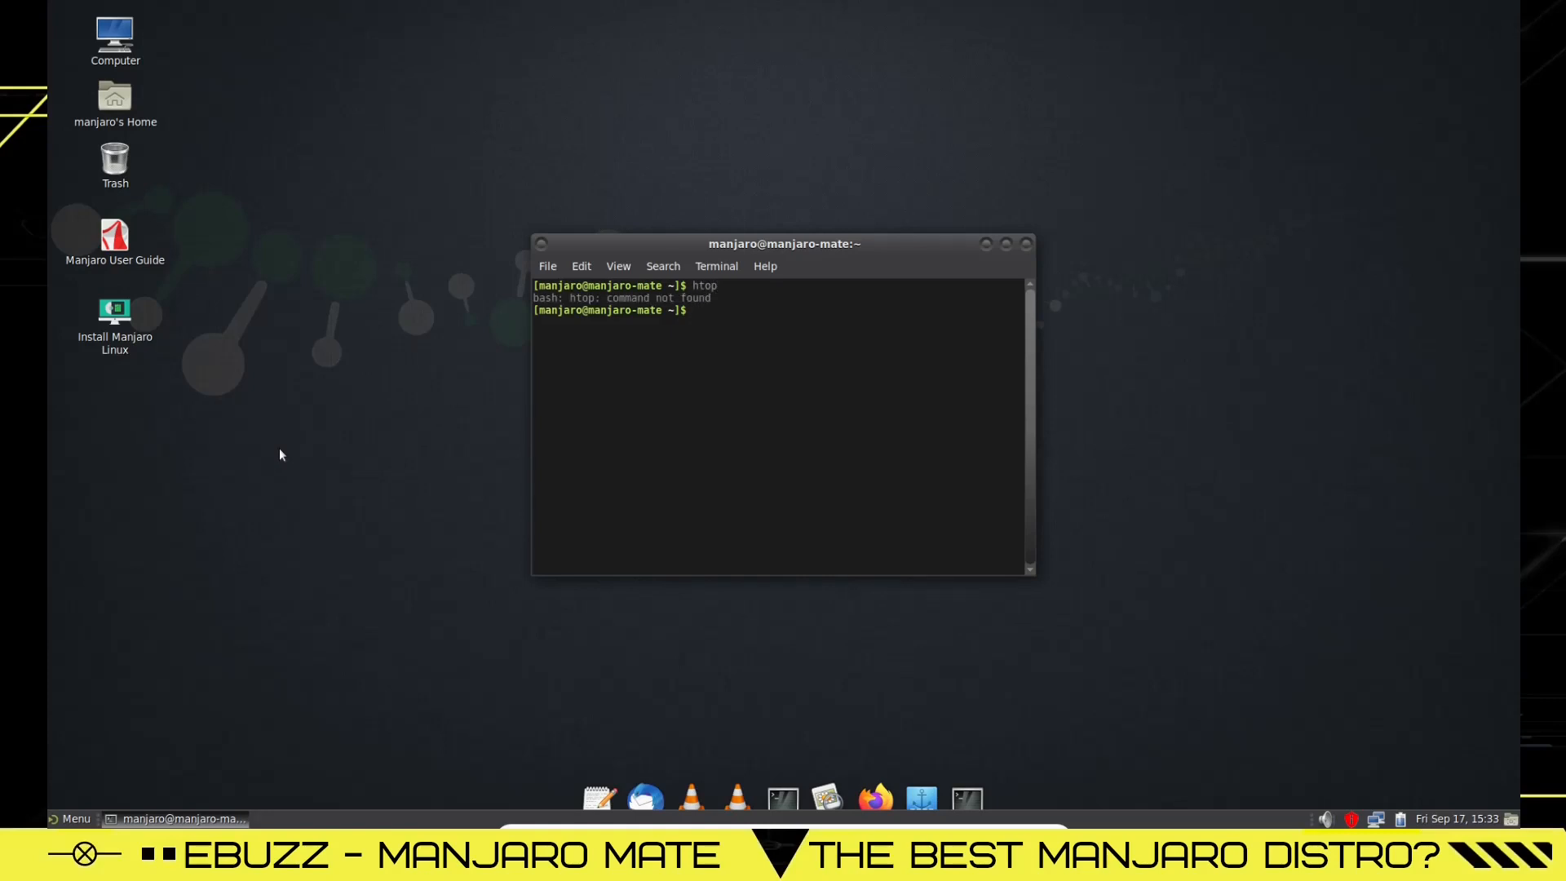
{"action": "type", "text": "top"}
{"action": "key", "text": "Return"}
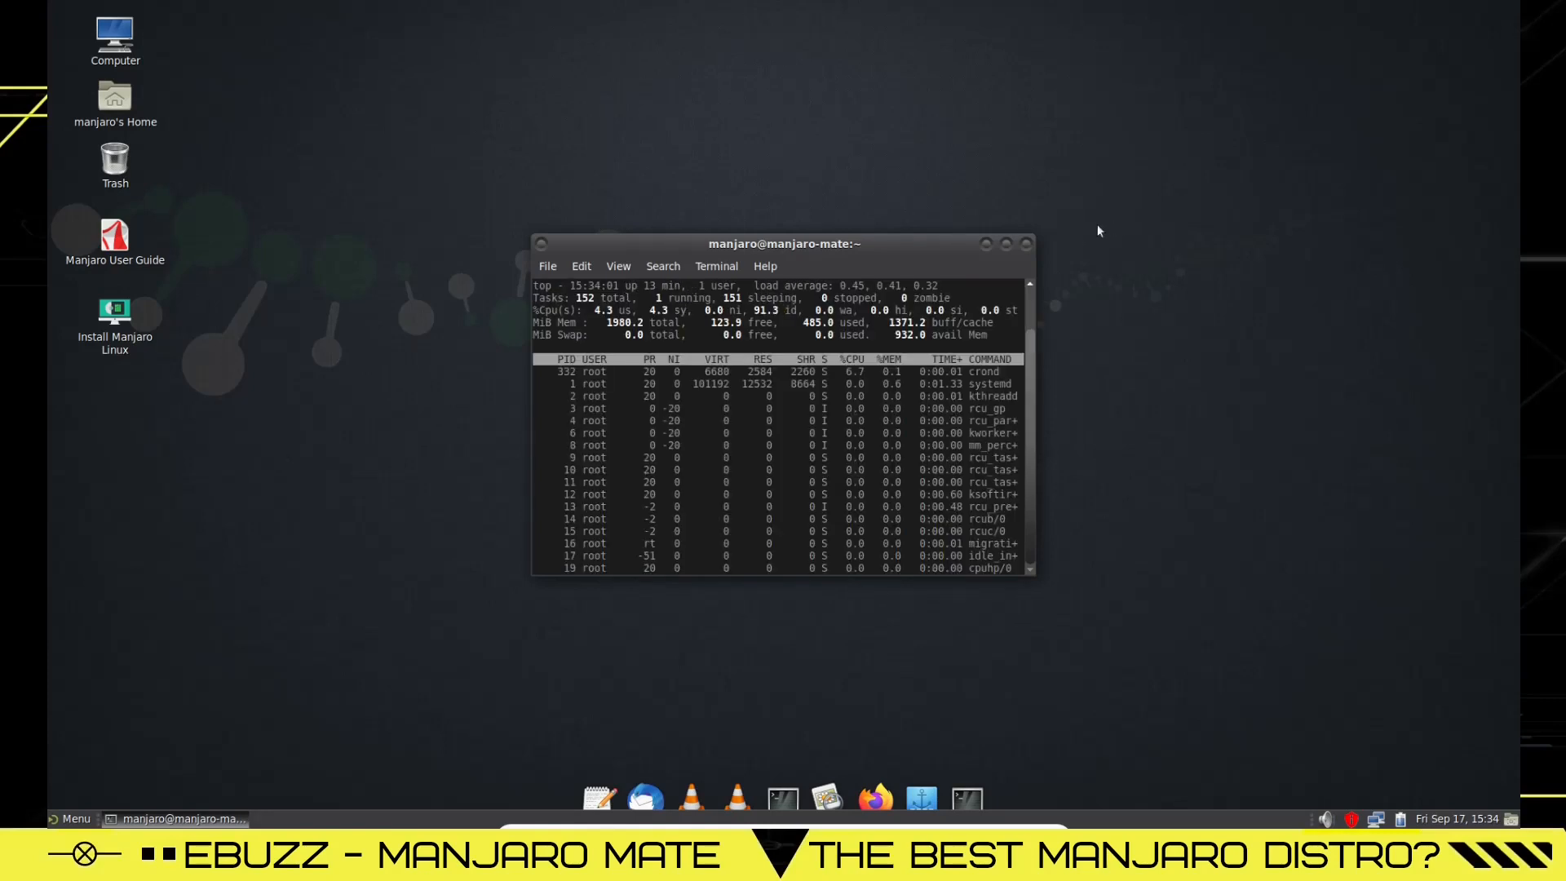
{"action": "left_click", "coordinate": [1002, 247]}
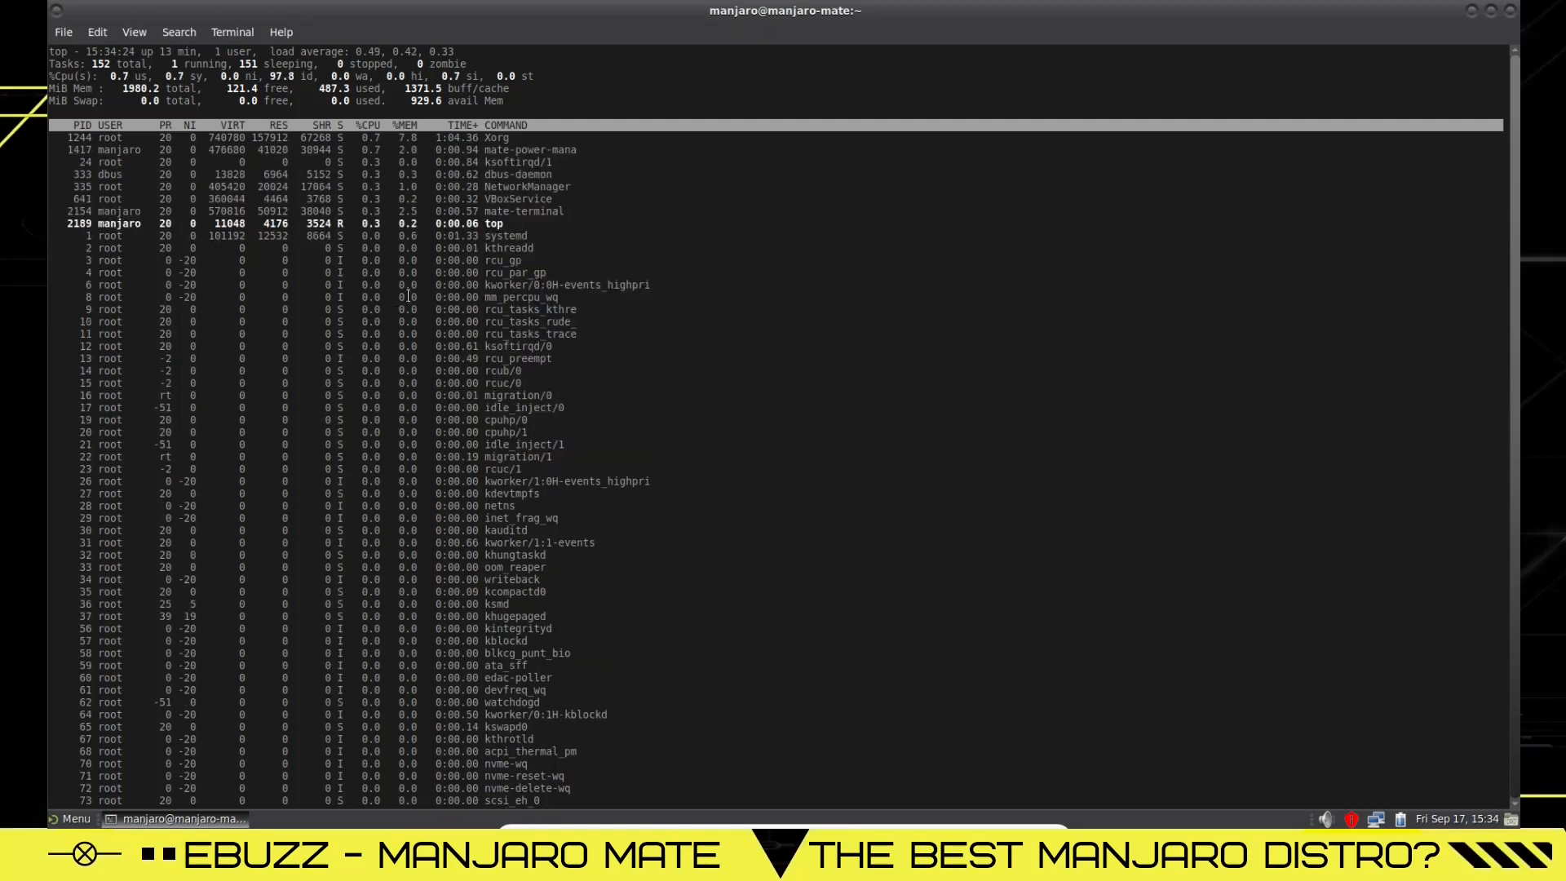
- Restore and resize the terminal, then close it with ctrl+shift+q and confirm
{"action": "left_click", "coordinate": [1489, 14]}
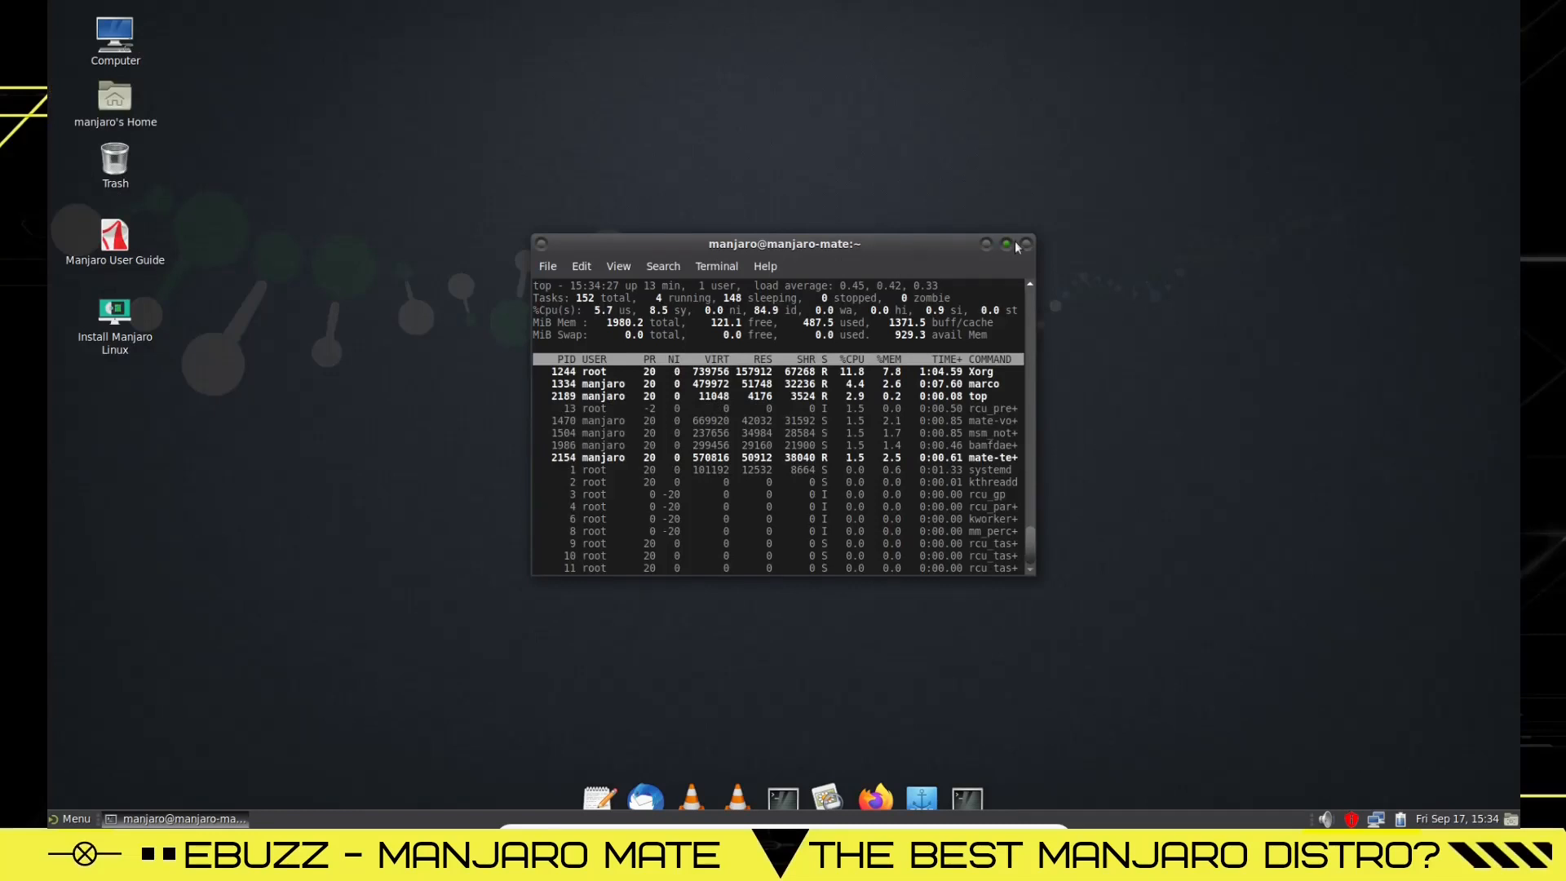
{"action": "left_click_drag", "start_coordinate": [1036, 240], "coordinate": [1215, 75]}
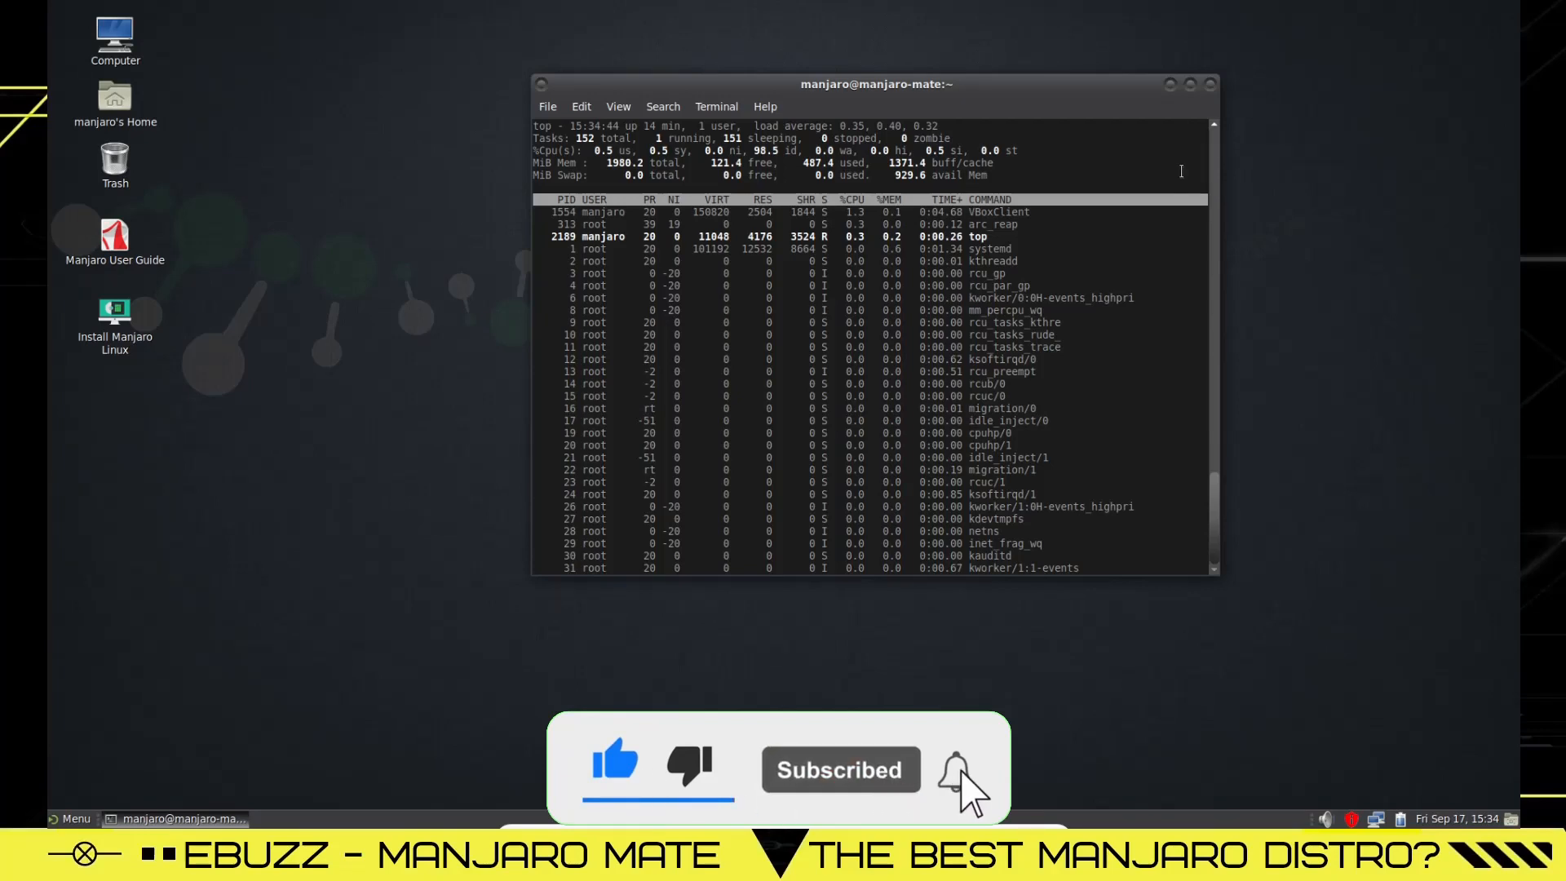
{"action": "key", "text": "ctrl+shift+q"}
{"action": "left_click", "coordinate": [965, 392]}
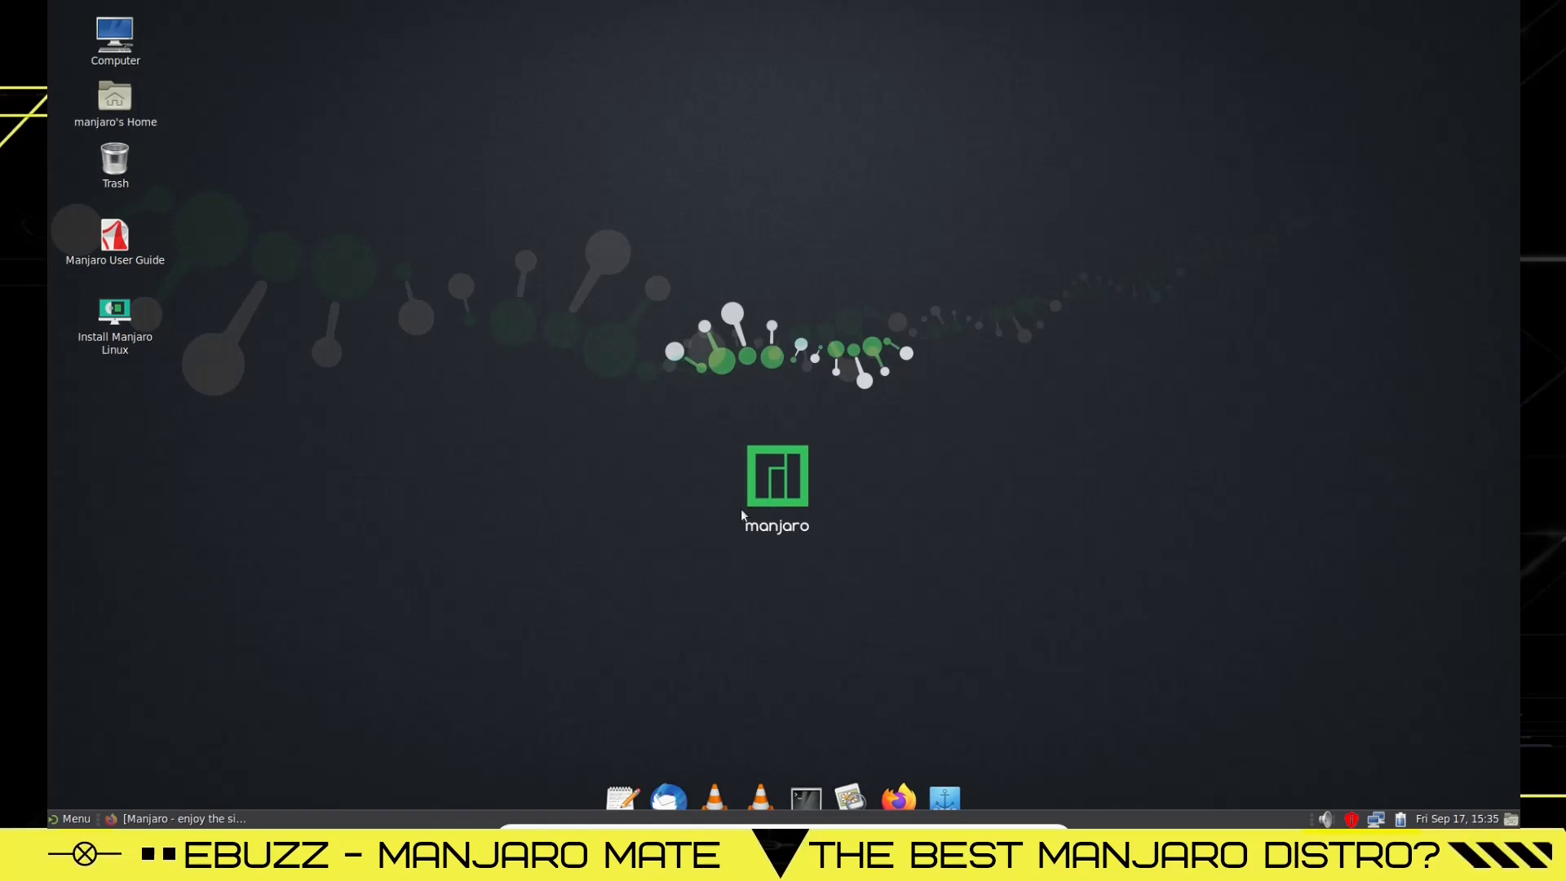
- Launch Firefox on manjaro.org, go to Try Manjaro and show the editions list
{"action": "left_click", "coordinate": [899, 800]}
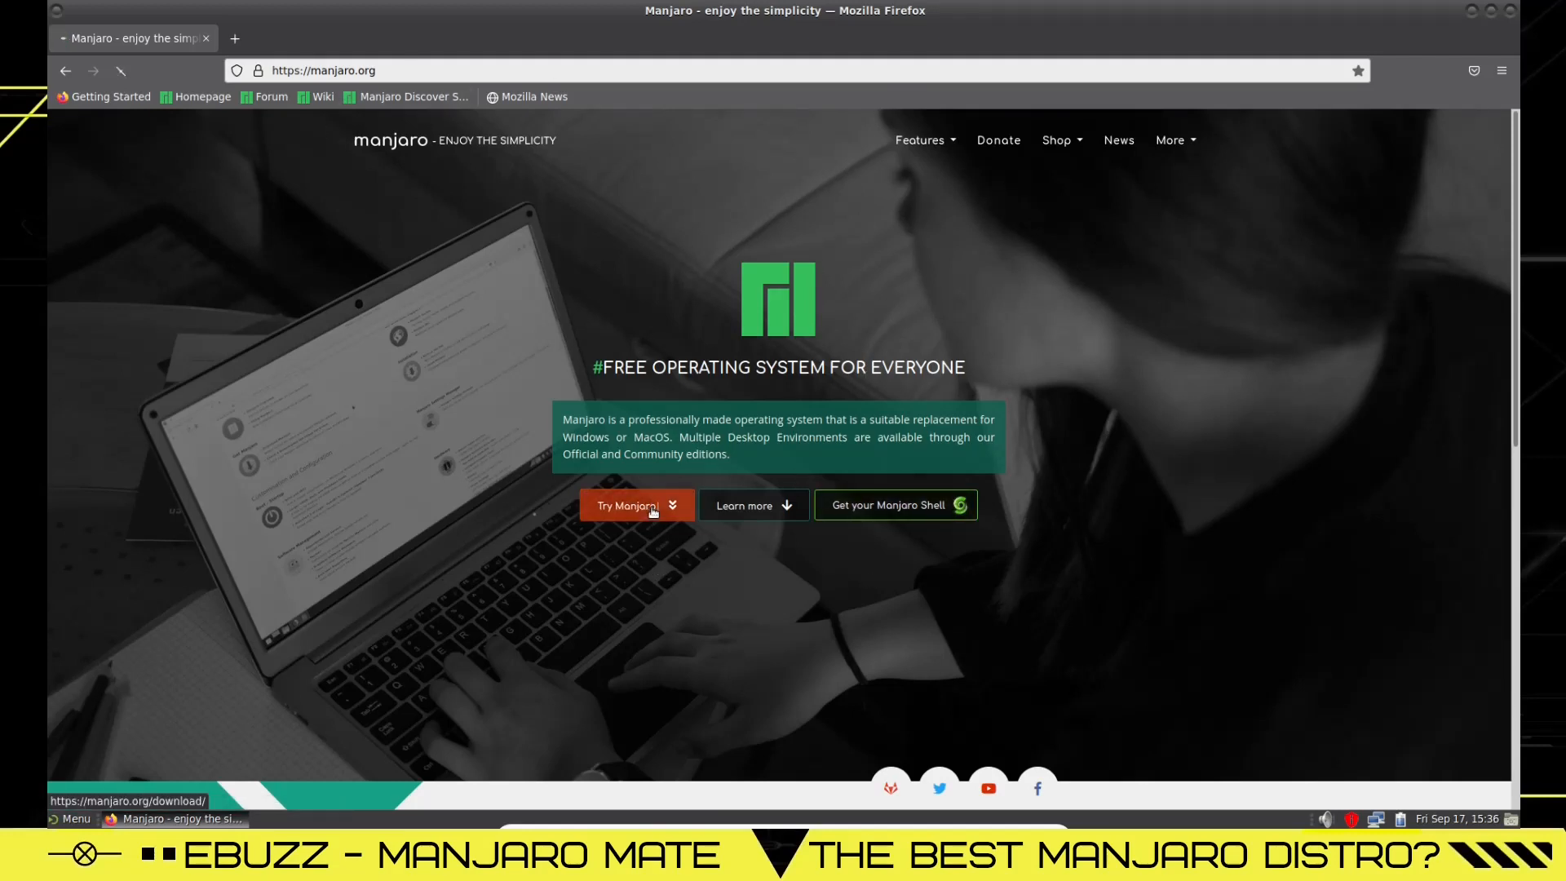
{"action": "left_click", "coordinate": [636, 504]}
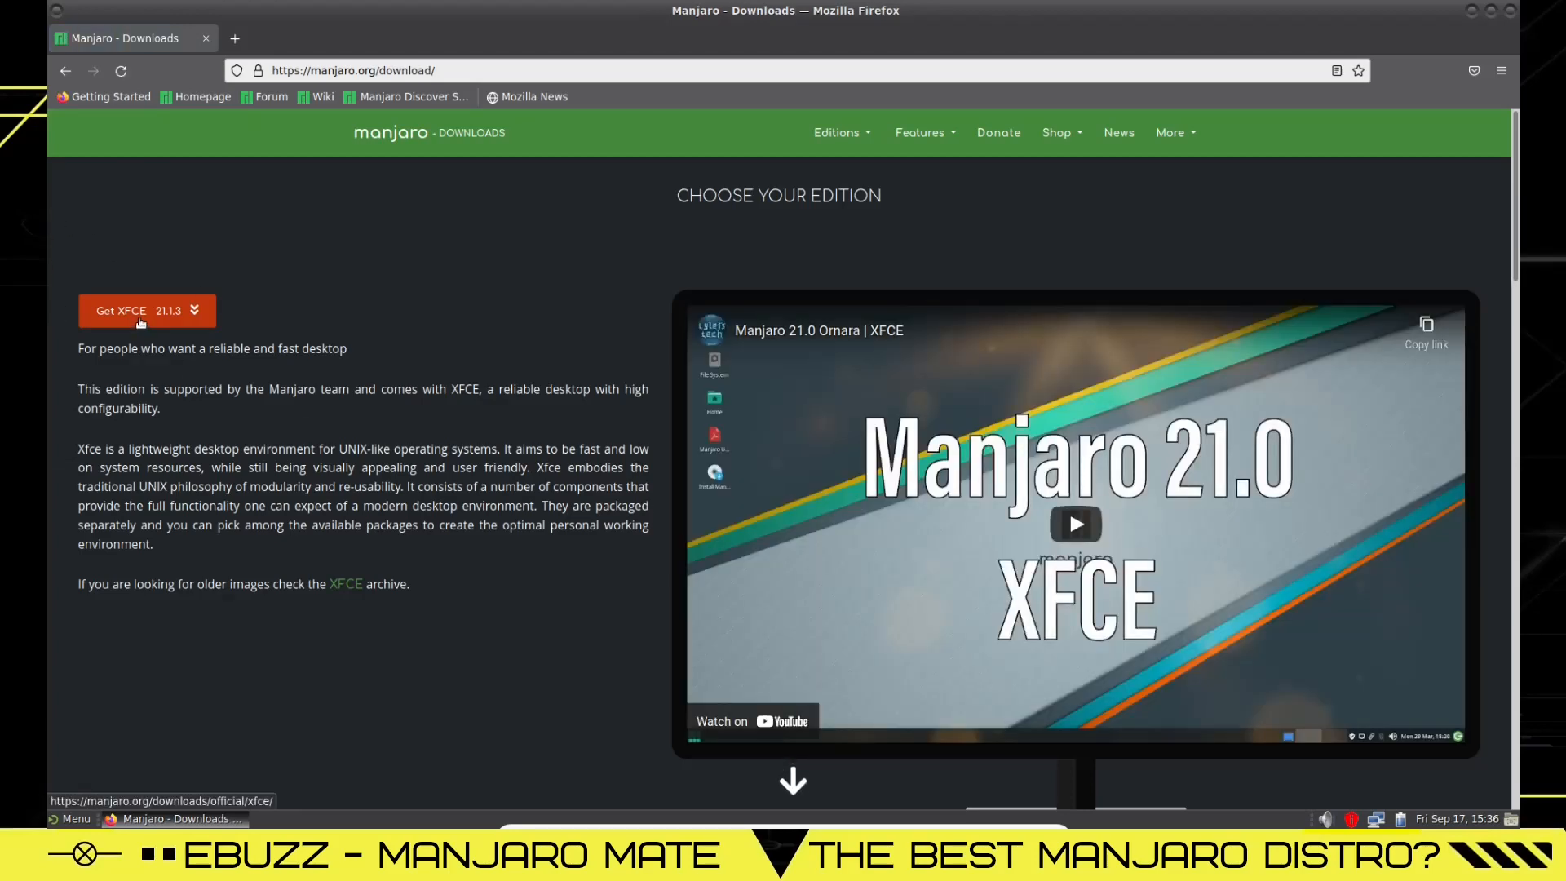
{"action": "scroll", "coordinate": [150, 312], "scroll_direction": "down", "scroll_amount": 5}
{"action": "scroll", "coordinate": [179, 408], "scroll_direction": "down", "scroll_amount": 2}
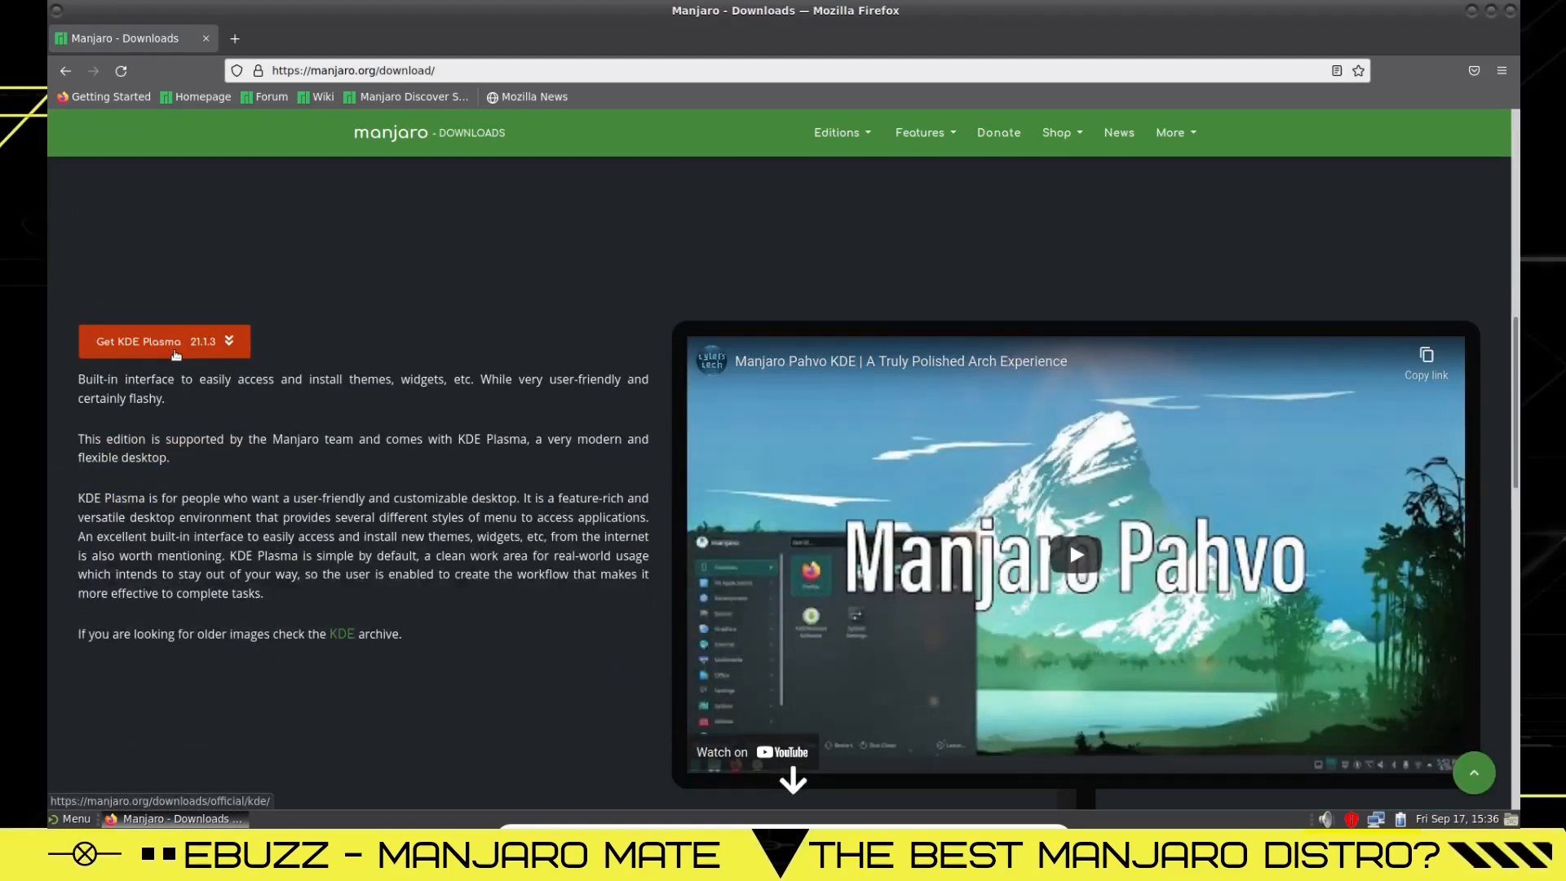
{"action": "scroll", "coordinate": [180, 356], "scroll_direction": "down", "scroll_amount": 5}
{"action": "scroll", "coordinate": [180, 356], "scroll_direction": "down", "scroll_amount": 3}
{"action": "scroll", "coordinate": [230, 476], "scroll_direction": "up", "scroll_amount": 5}
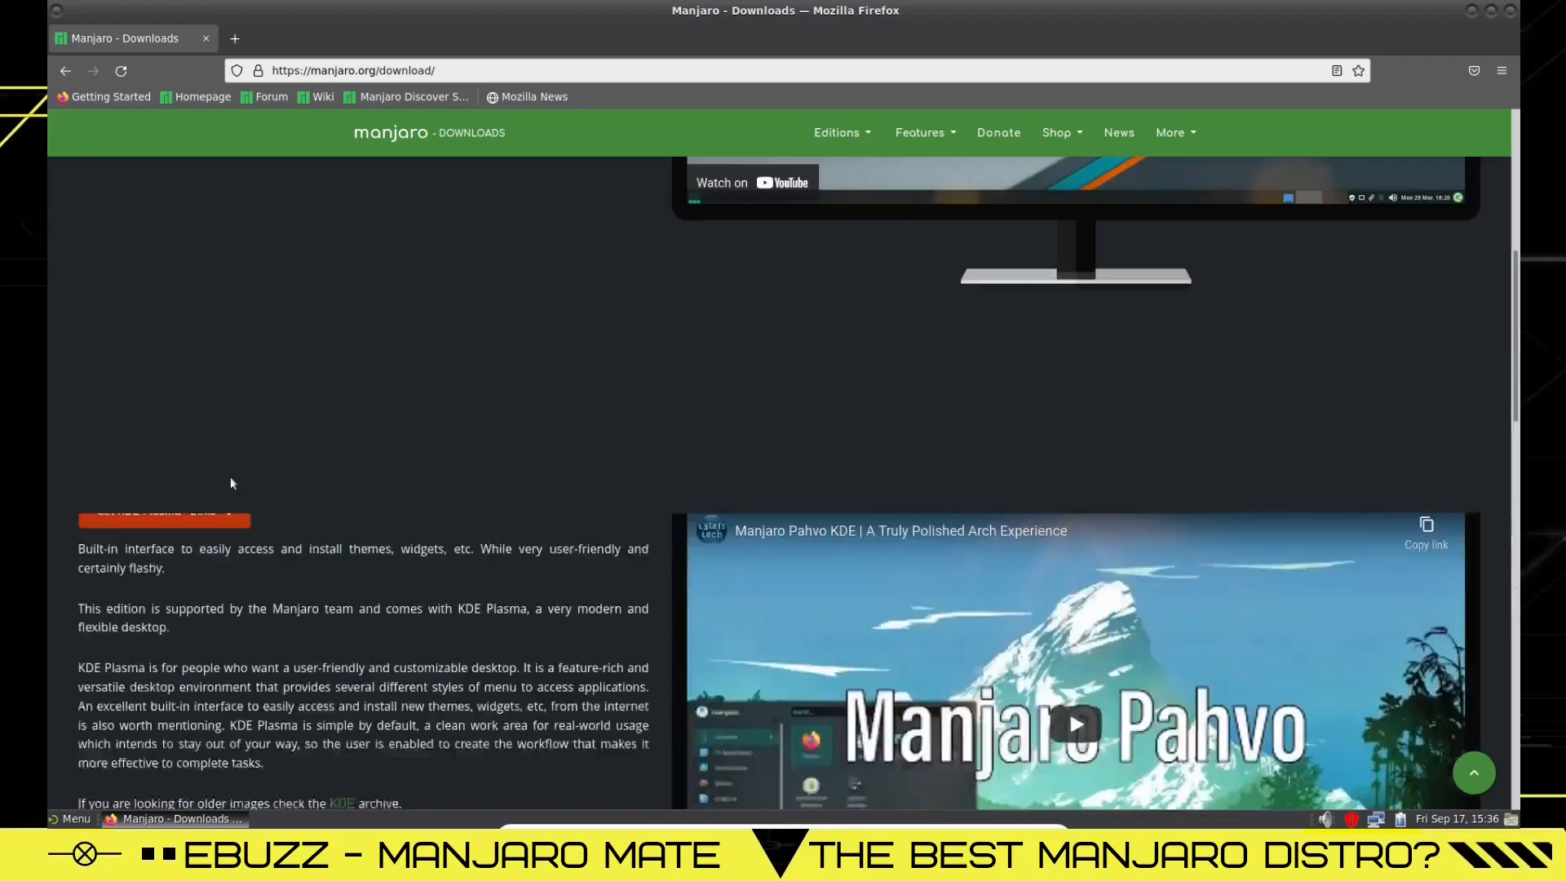
{"action": "scroll", "coordinate": [230, 475], "scroll_direction": "up", "scroll_amount": 5}
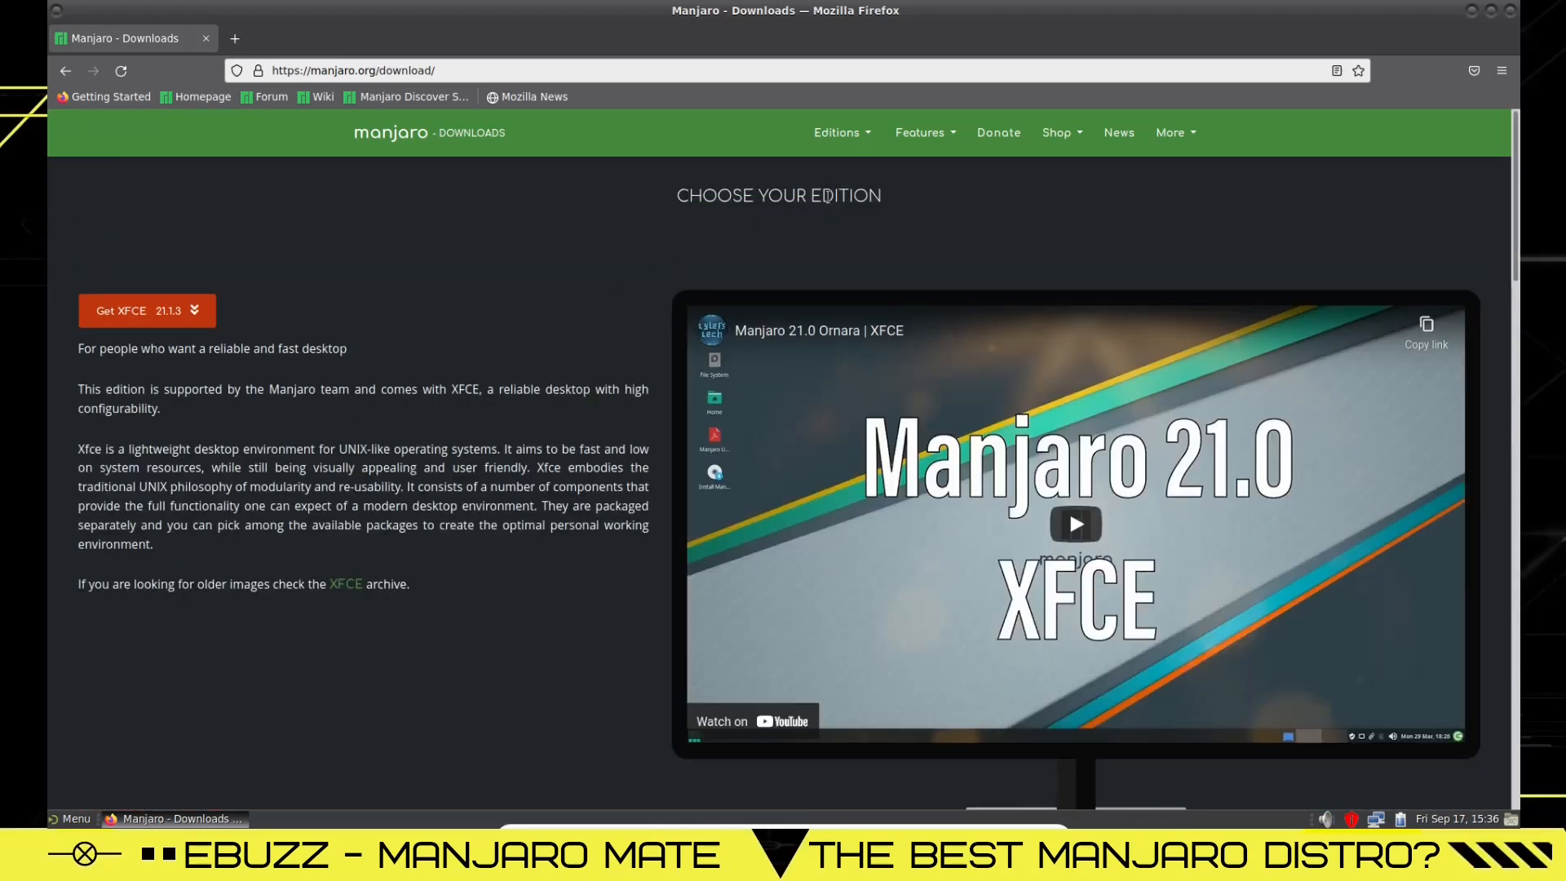
{"action": "left_click", "coordinate": [841, 132]}
{"action": "mouse_move", "coordinate": [816, 192]}
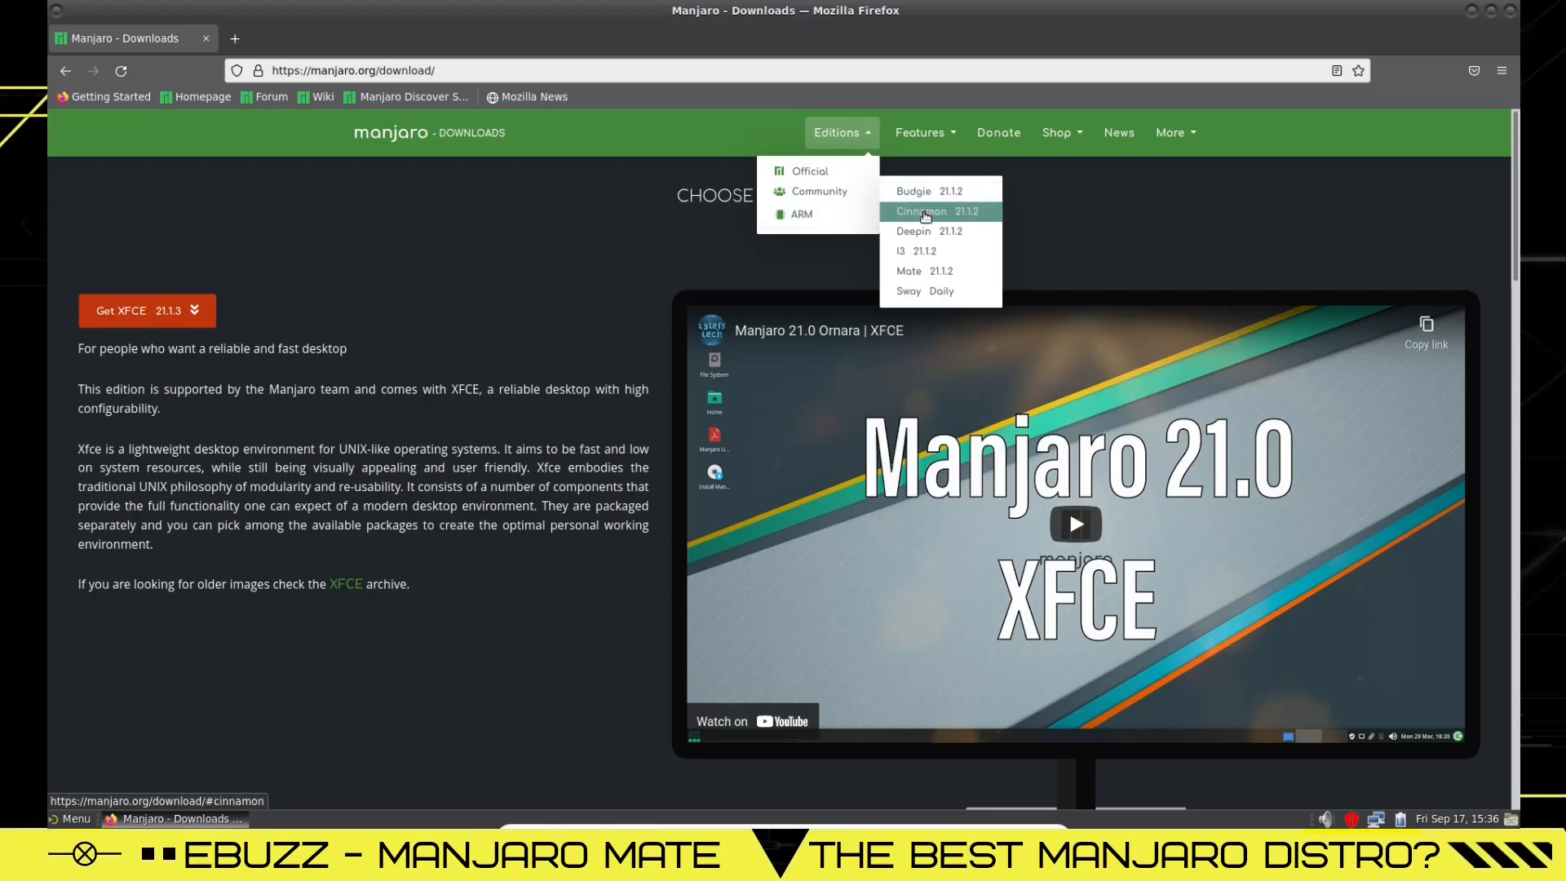
- Choose the MATE community edition, reach its 64-bit download page, then close Firefox
{"action": "left_click", "coordinate": [907, 278]}
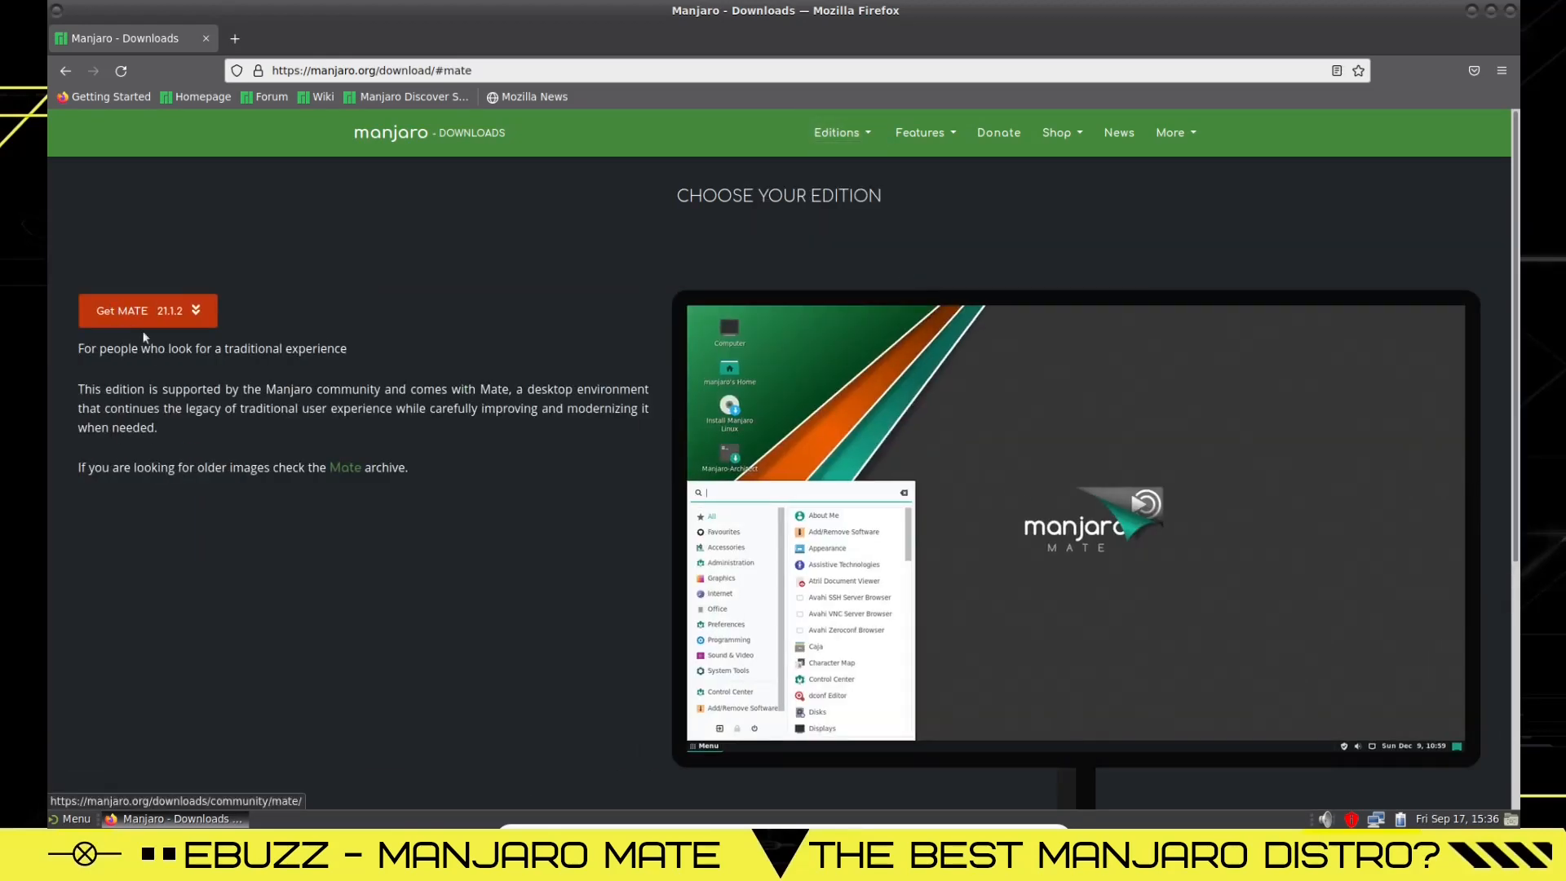
{"action": "left_click", "coordinate": [147, 322]}
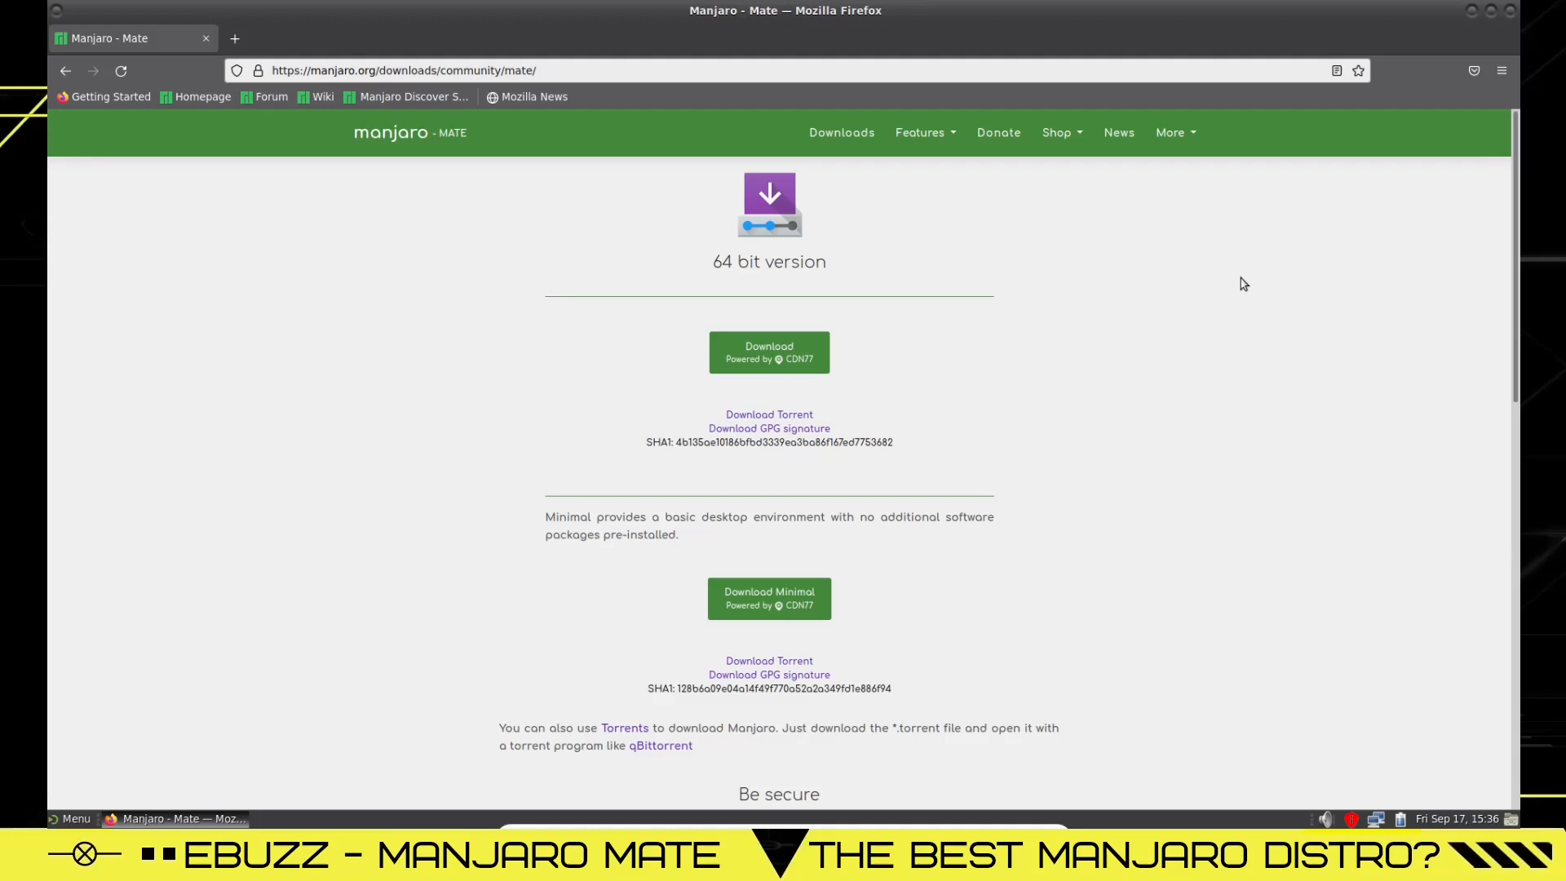
{"action": "left_click", "coordinate": [1506, 14]}
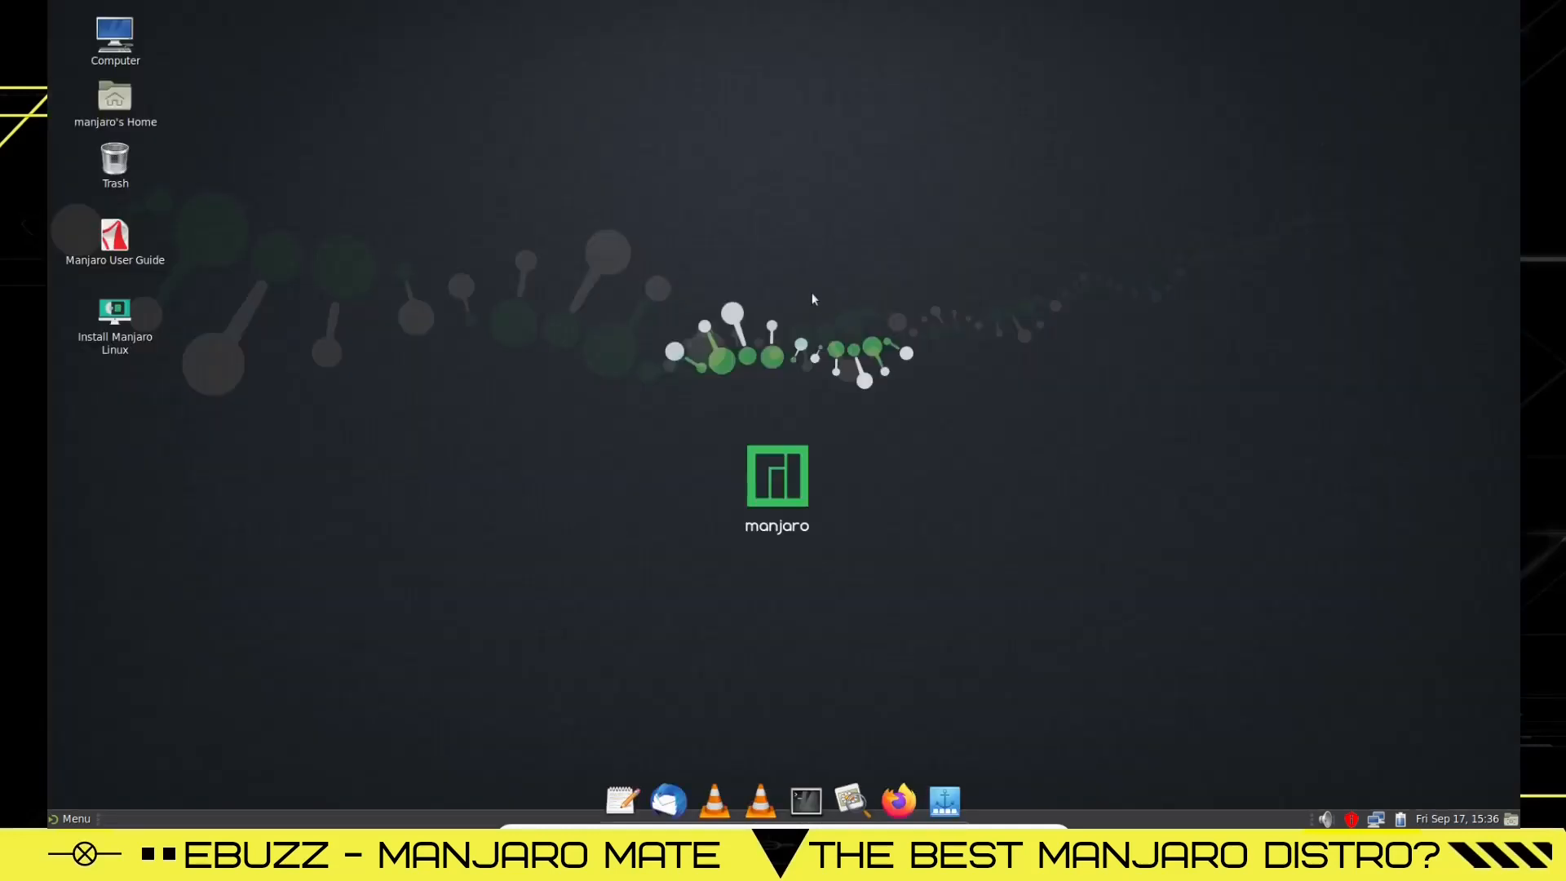